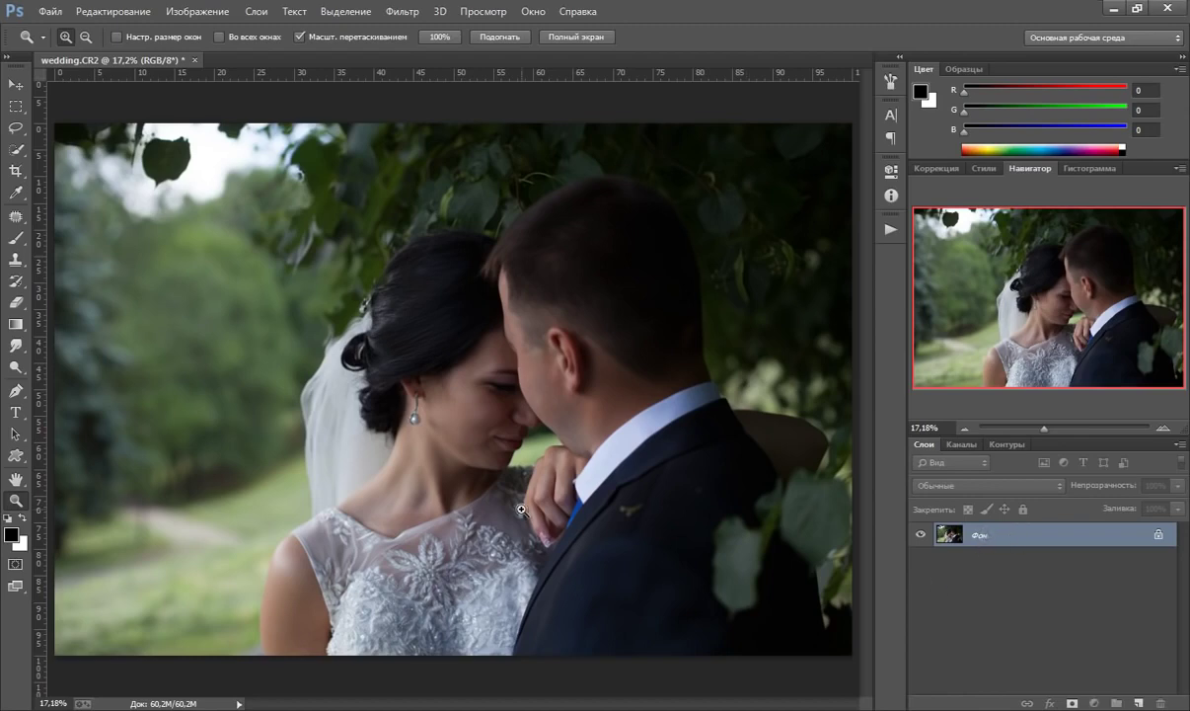
- Duplicate the background to Слой 1, zoom onto the bride's face, and pick a small Spot Healing Brush
key(ctrl+j)
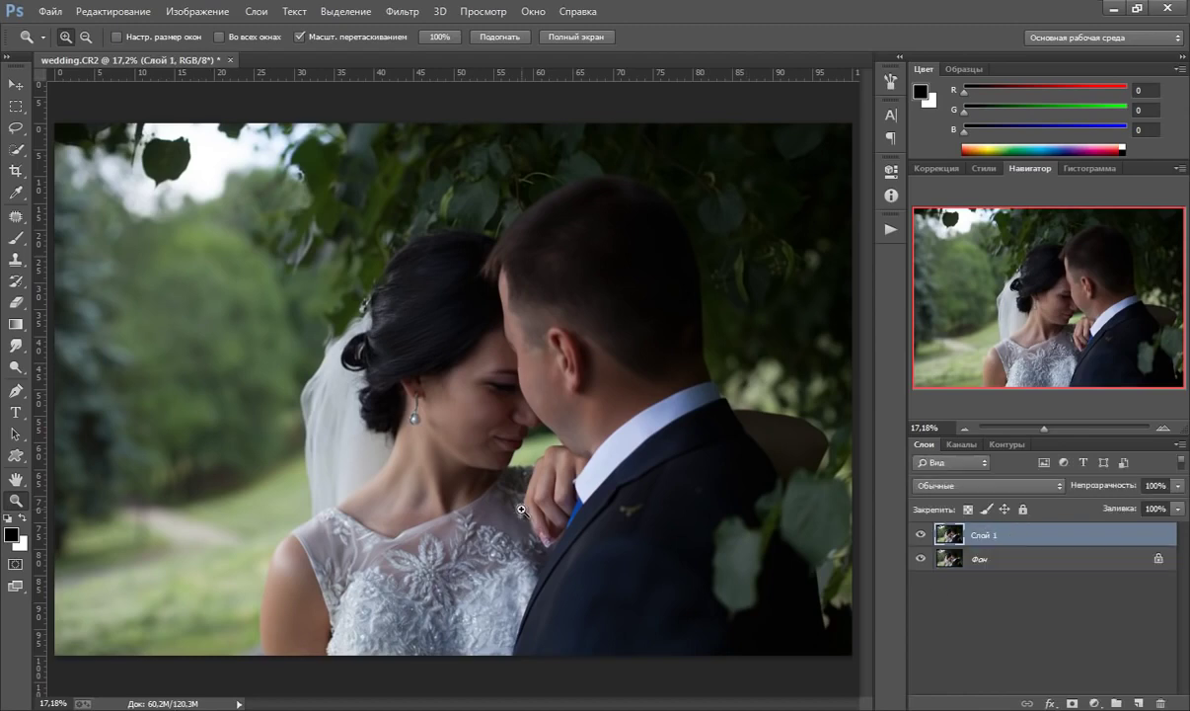
click(468, 397)
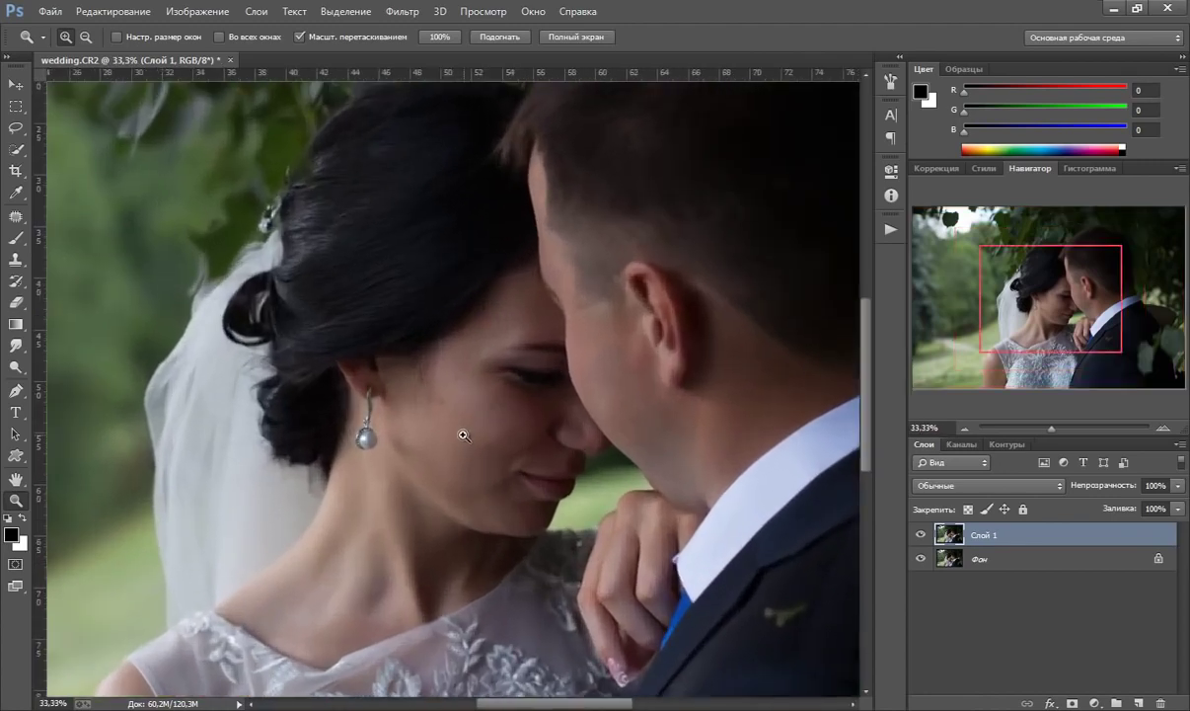
click(465, 410)
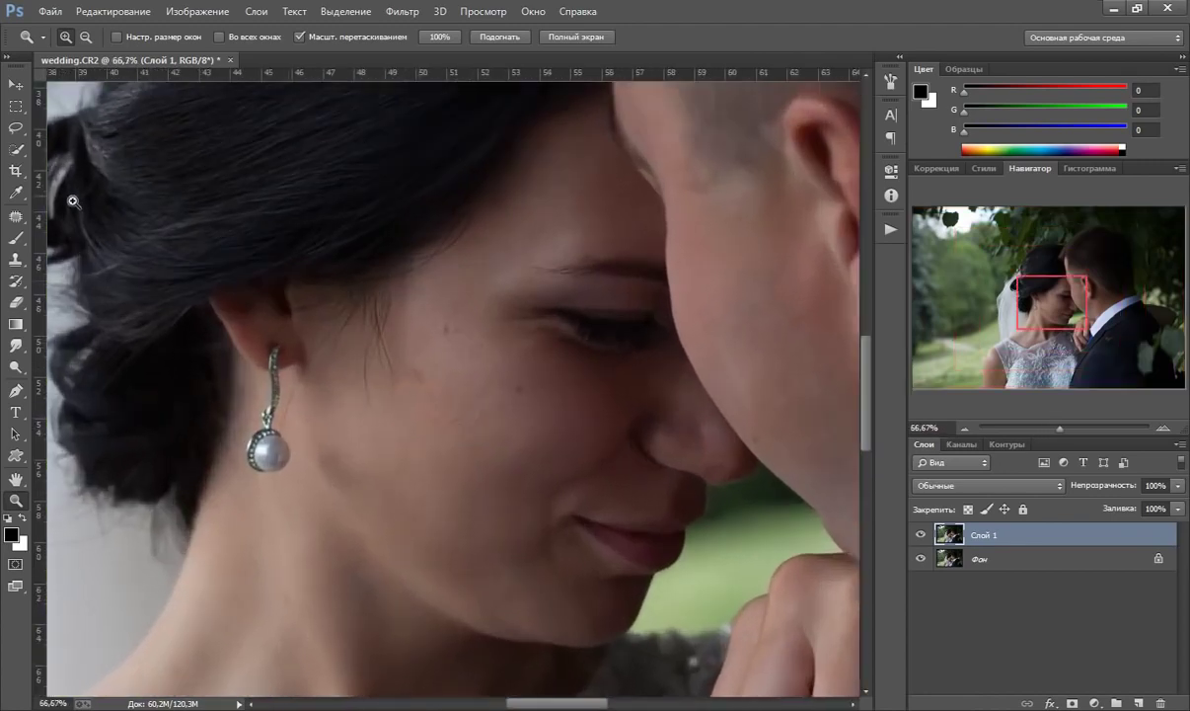
click(16, 215)
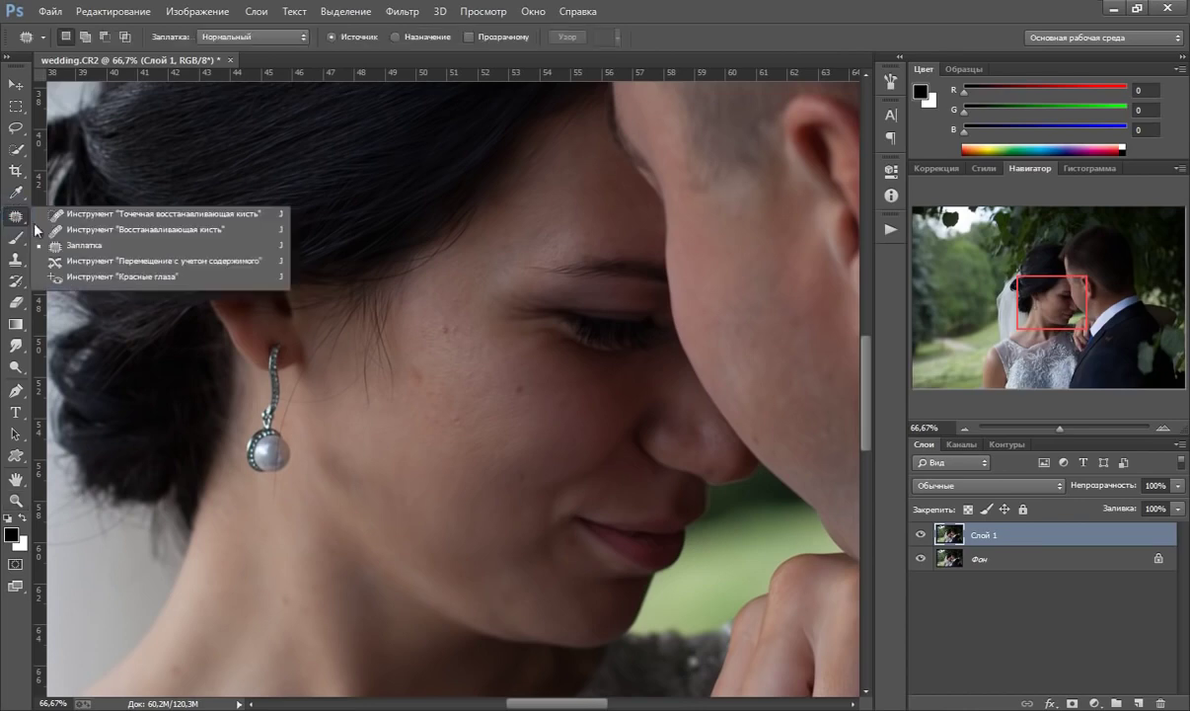
click(105, 213)
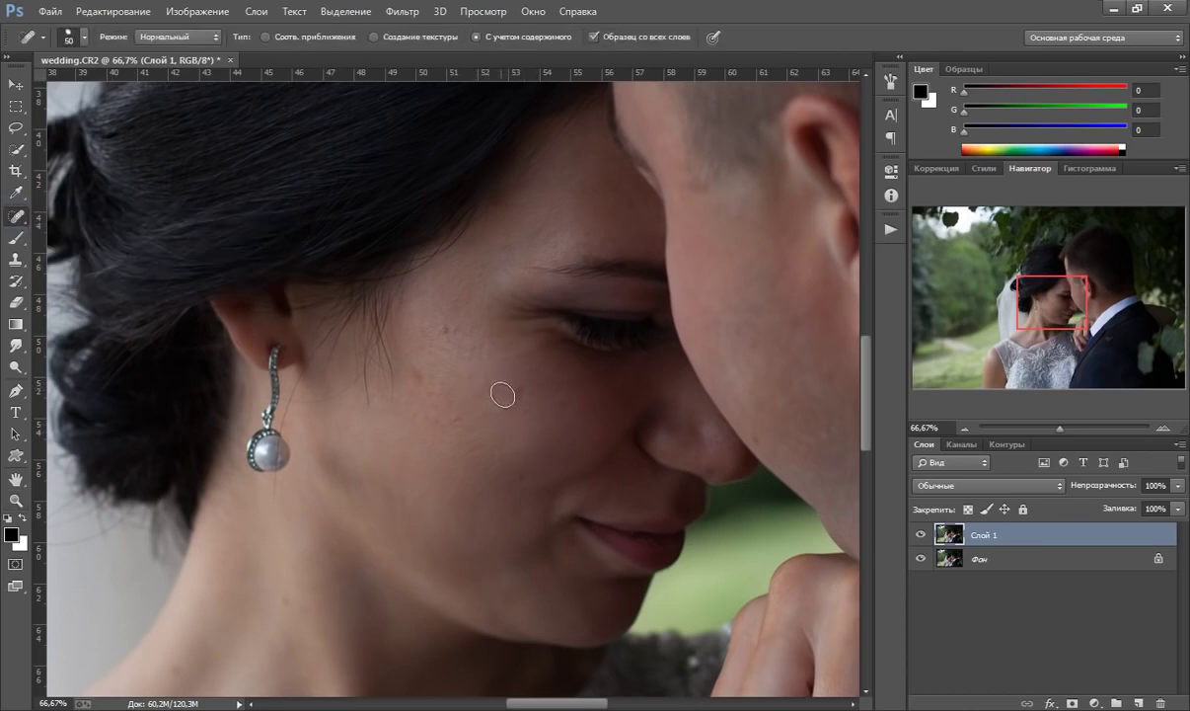
key(bracketleft)
key(bracketleft)
- Heal the blemishes across the bride's cheek and one spot on her forehead
click(513, 397)
click(407, 372)
click(429, 392)
drag(483, 400, 483, 368)
click(429, 335)
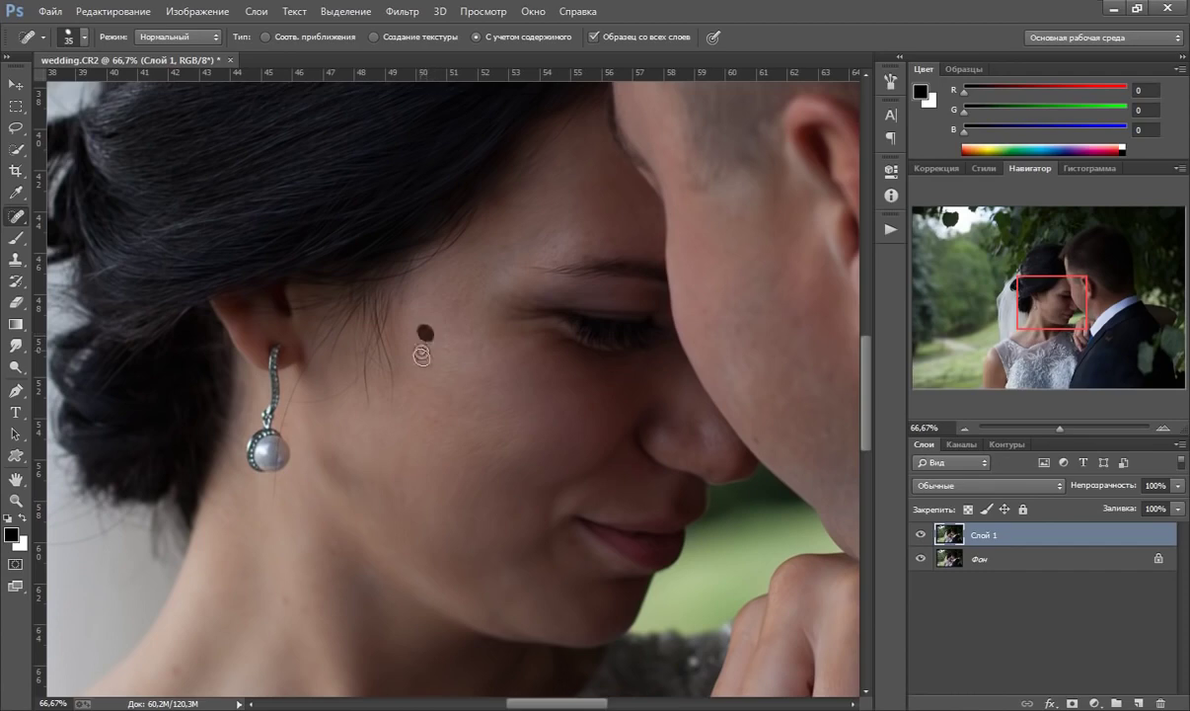
click(570, 232)
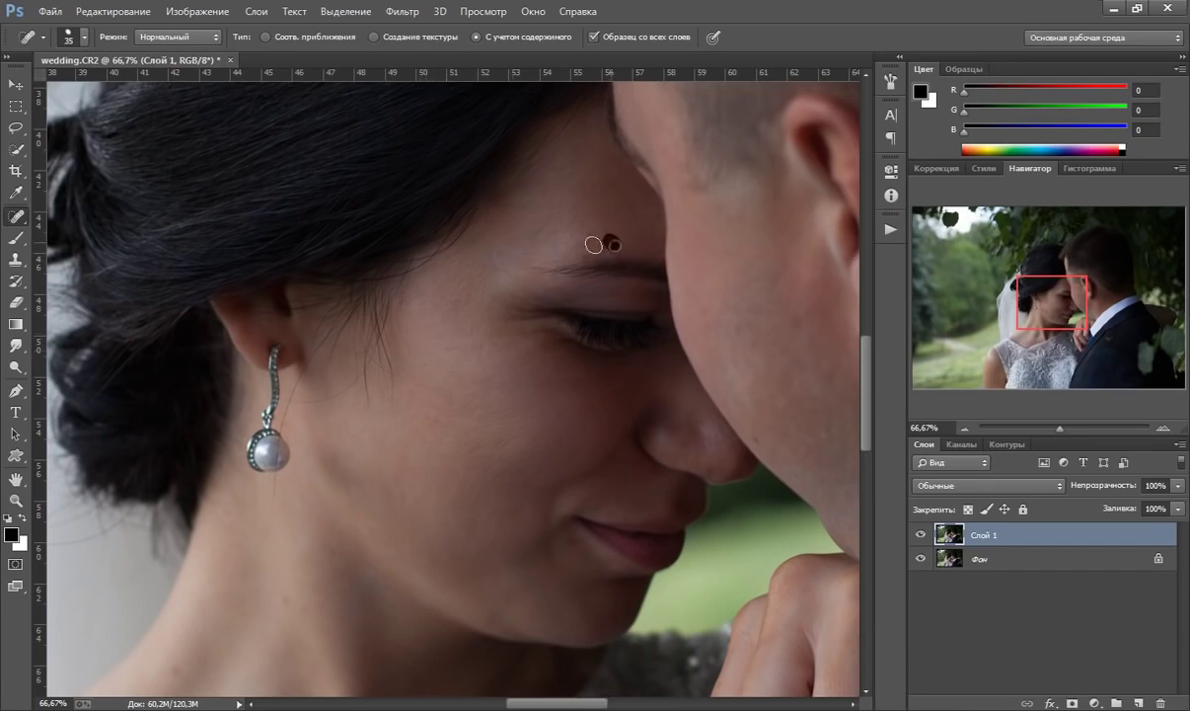
- Heal the remaining spots on the bride's lower cheek, beside her nose, and down her neck
drag(436, 417, 416, 255)
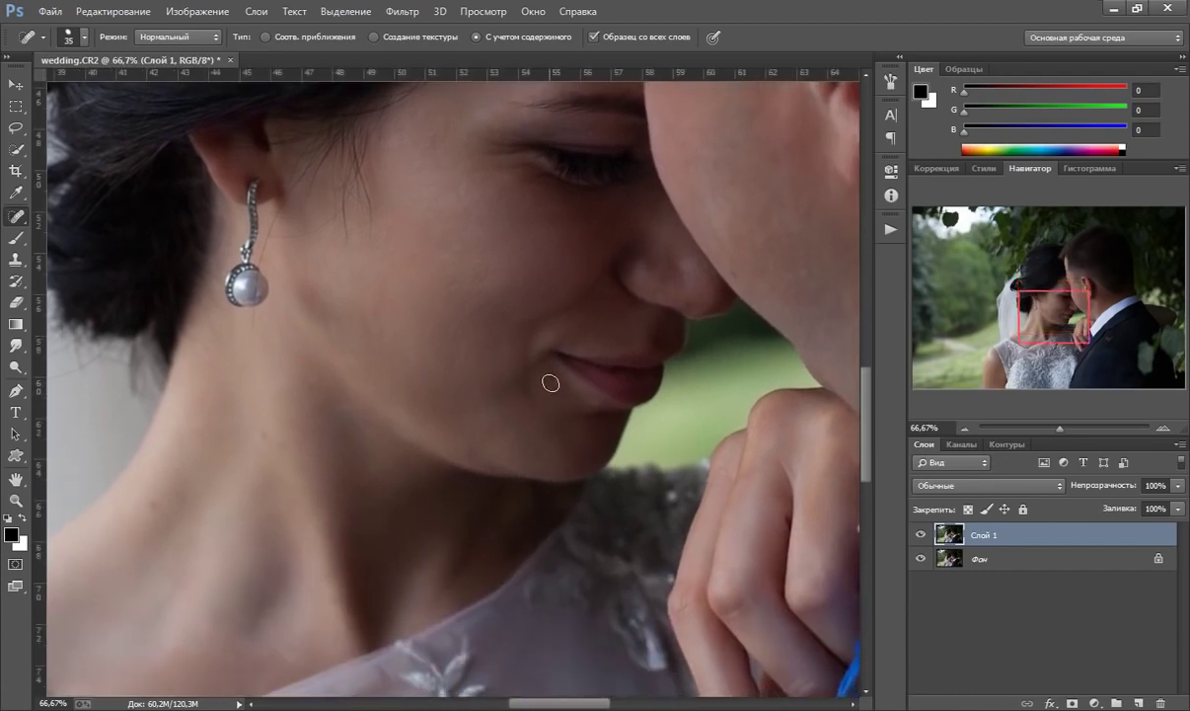
click(522, 362)
click(574, 321)
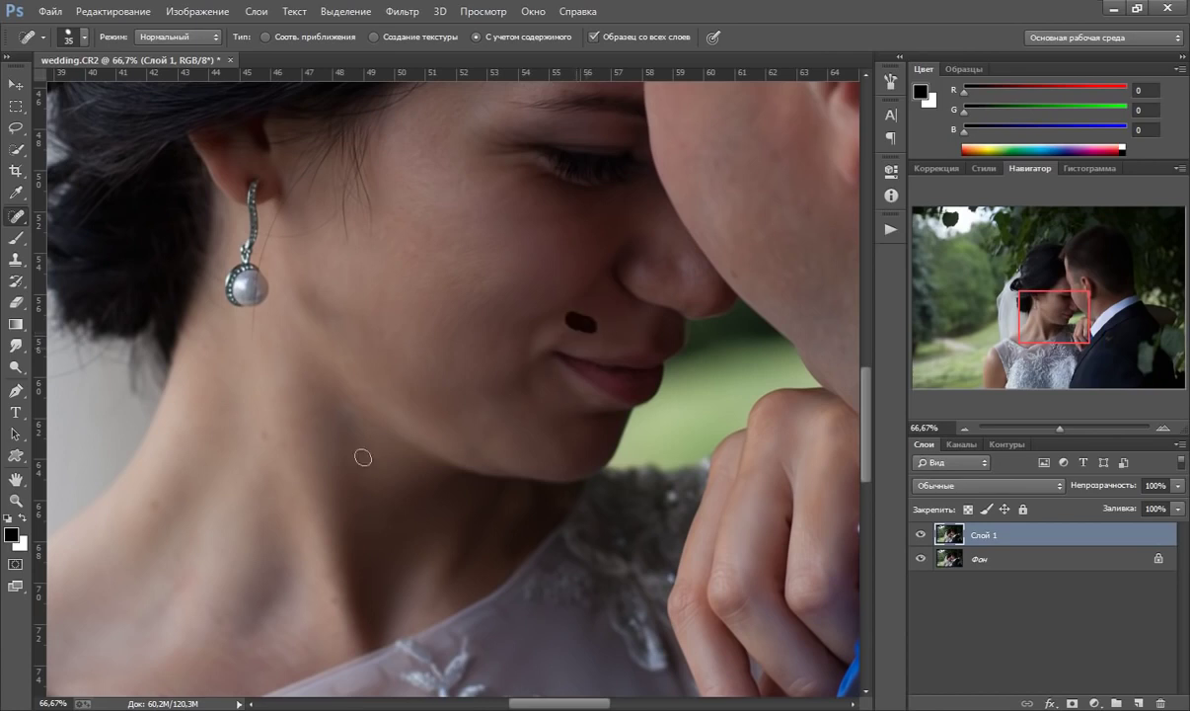
drag(255, 431, 282, 442)
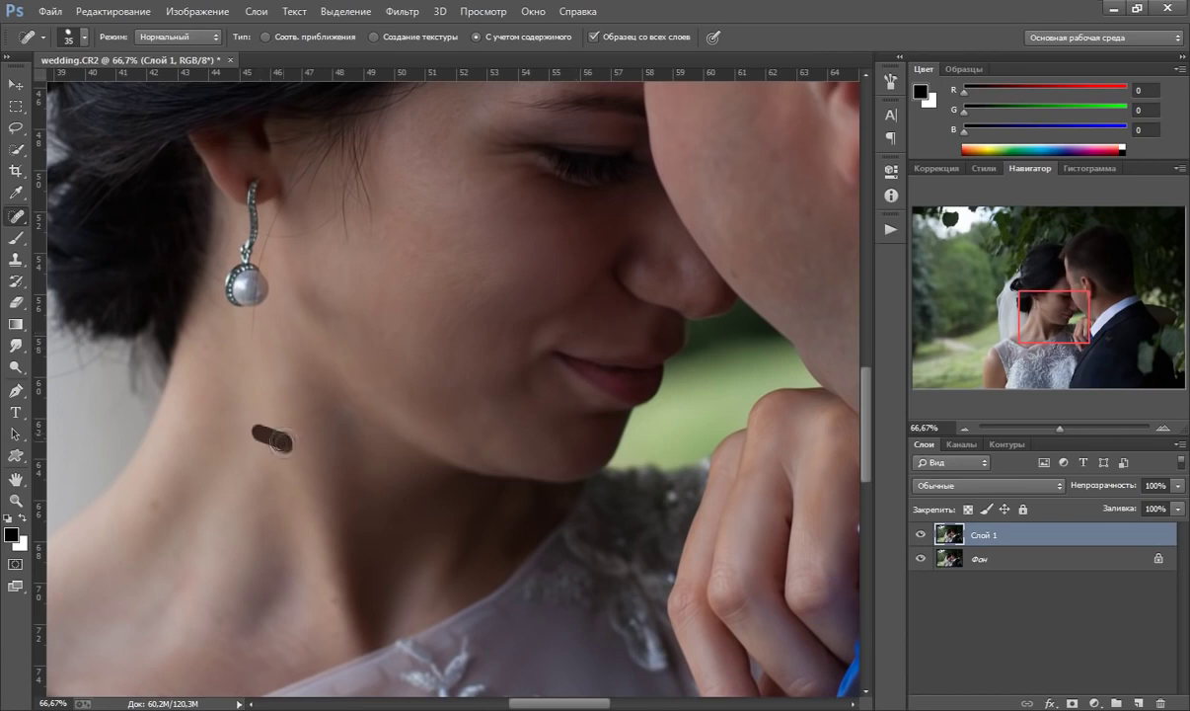
click(355, 392)
click(370, 271)
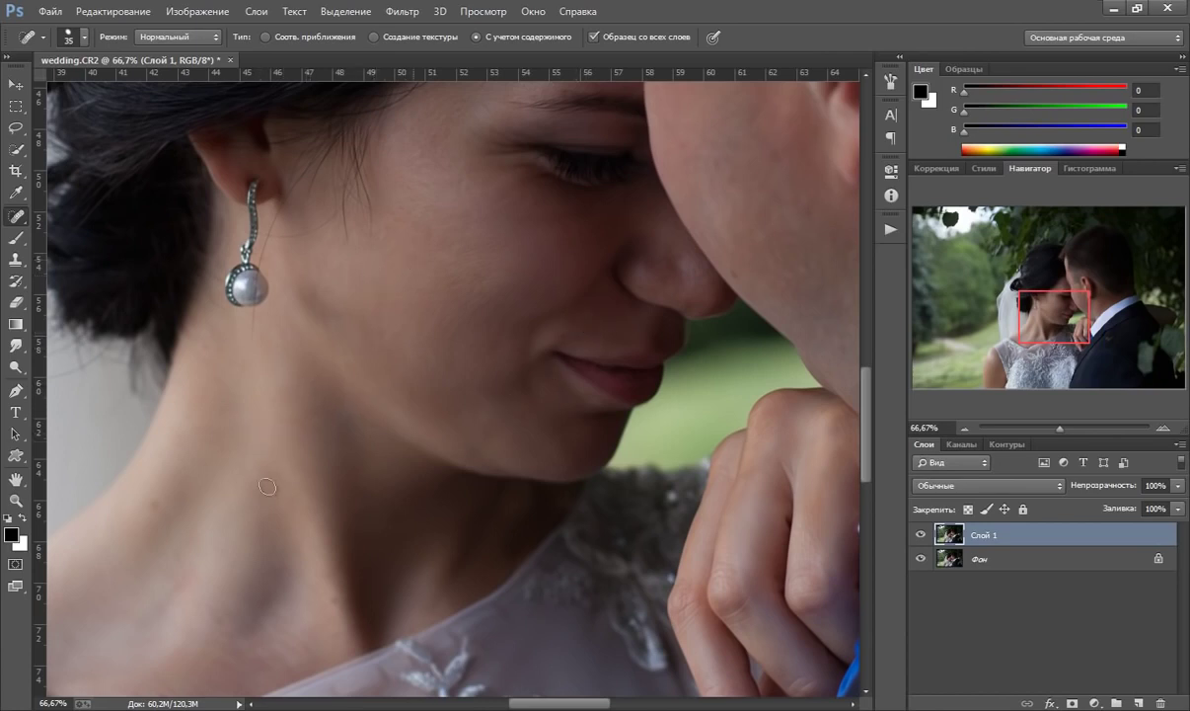
click(146, 476)
click(216, 592)
drag(351, 500, 246, 358)
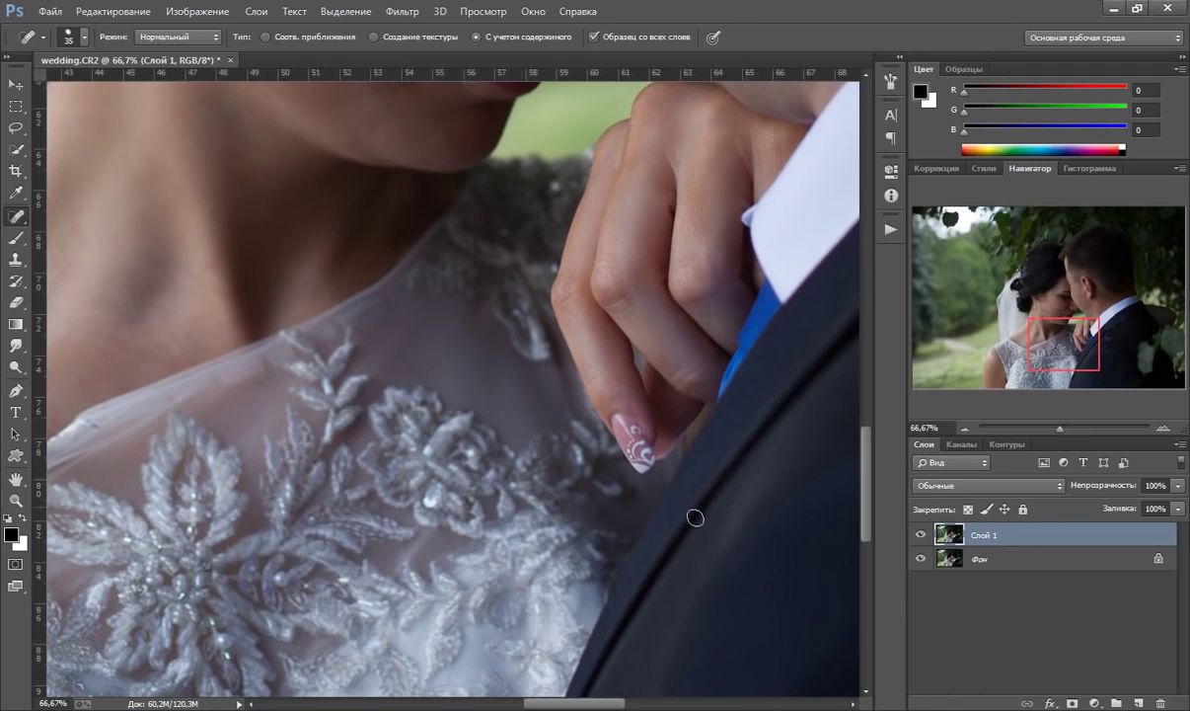
- Inspect the bride's neck, arm and lace dress and the groom's collar, healing one speck on his jacket
drag(165, 339, 563, 397)
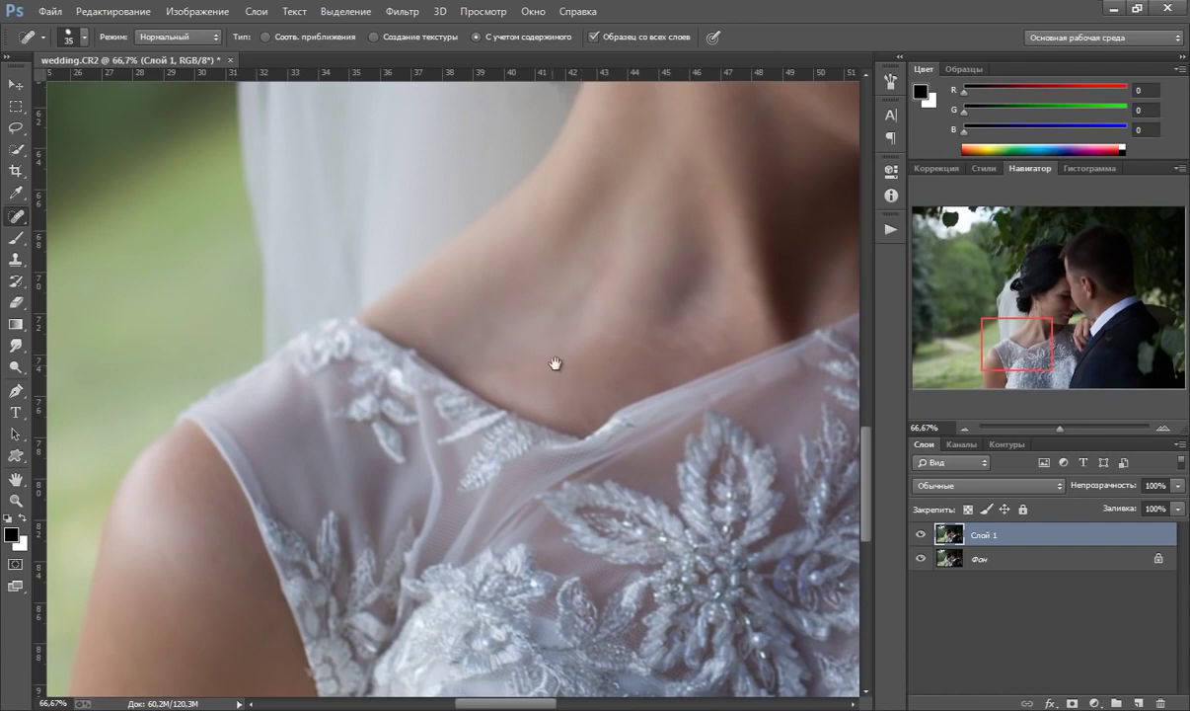
drag(550, 370, 595, 263)
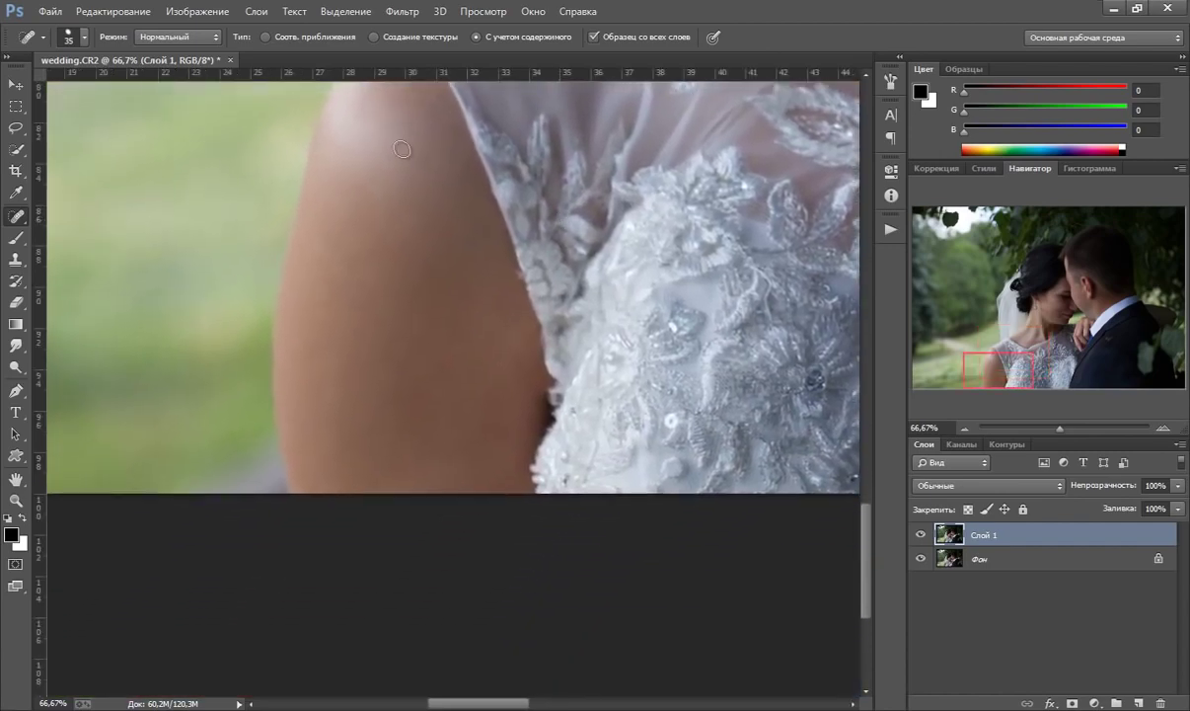
drag(539, 239, 375, 223)
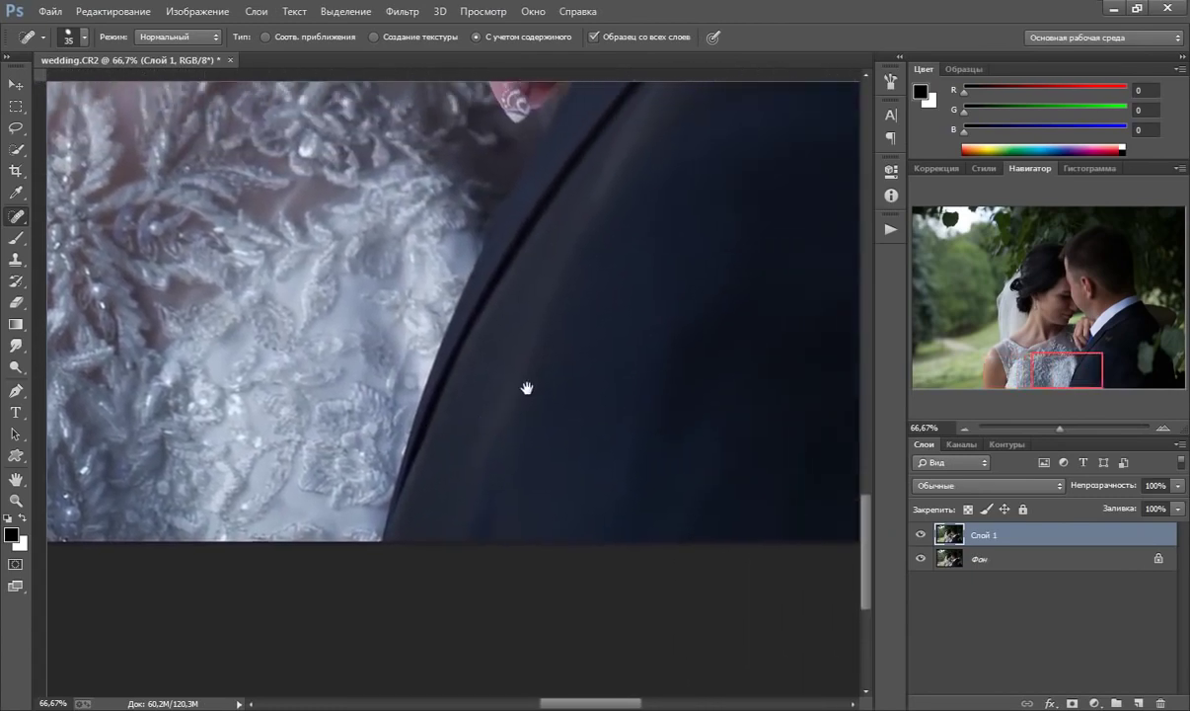
drag(630, 306, 483, 483)
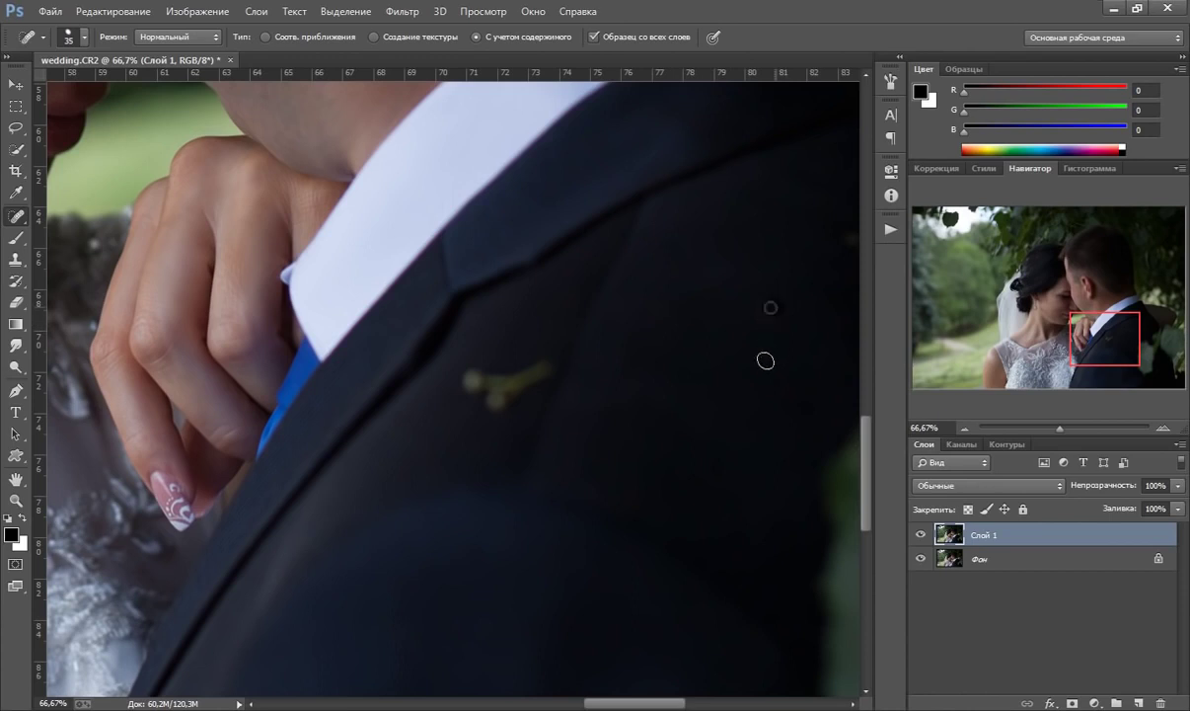
click(768, 300)
drag(691, 287, 661, 519)
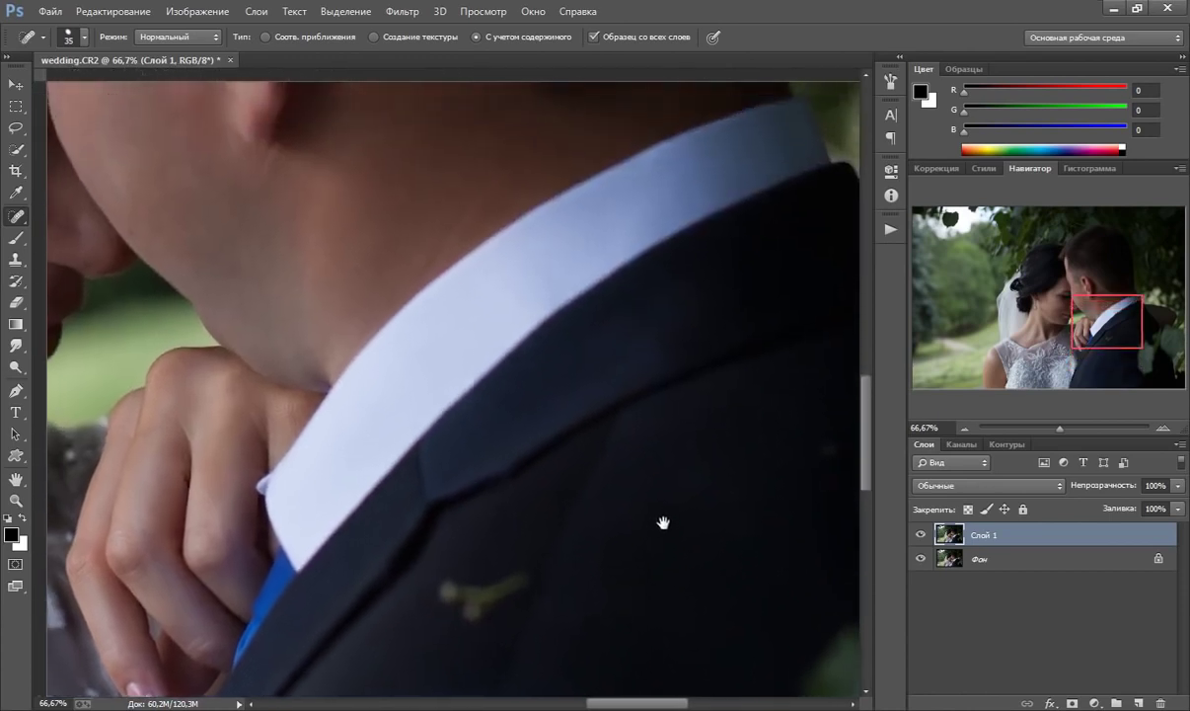
drag(592, 237, 579, 434)
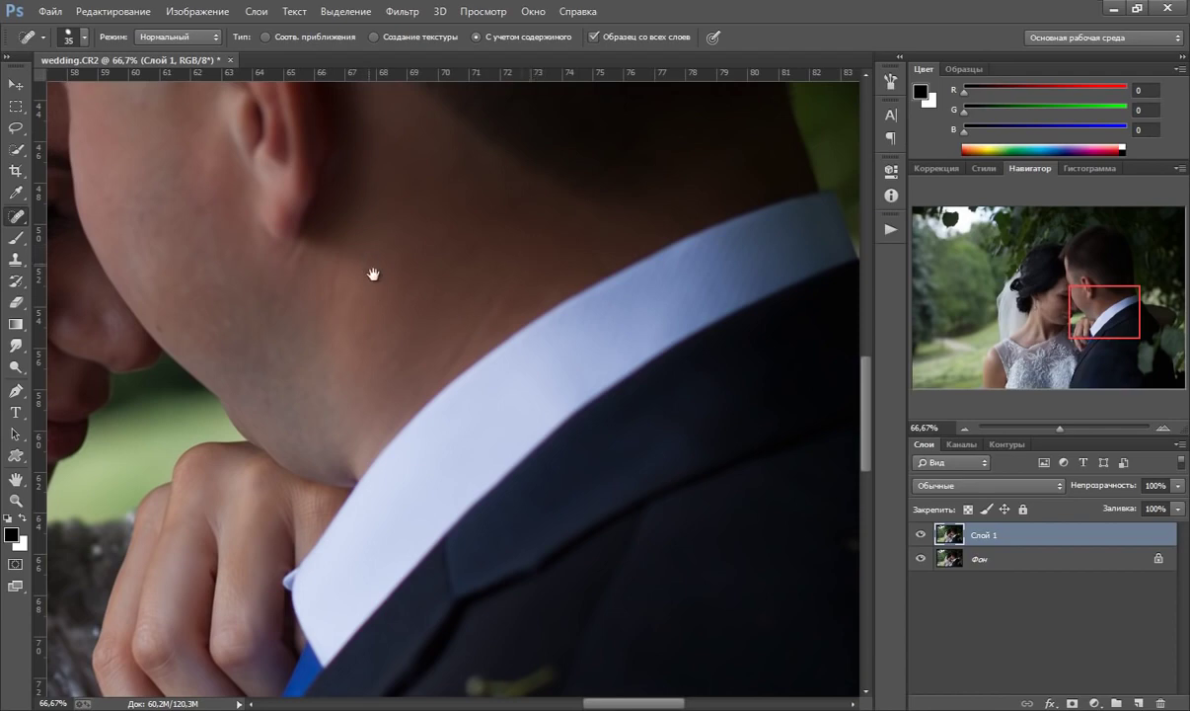
mouse_move(373, 273)
mouse_down()
mouse_move(469, 362)
mouse_move(439, 146)
mouse_up()
drag(468, 483, 468, 270)
drag(306, 431, 299, 378)
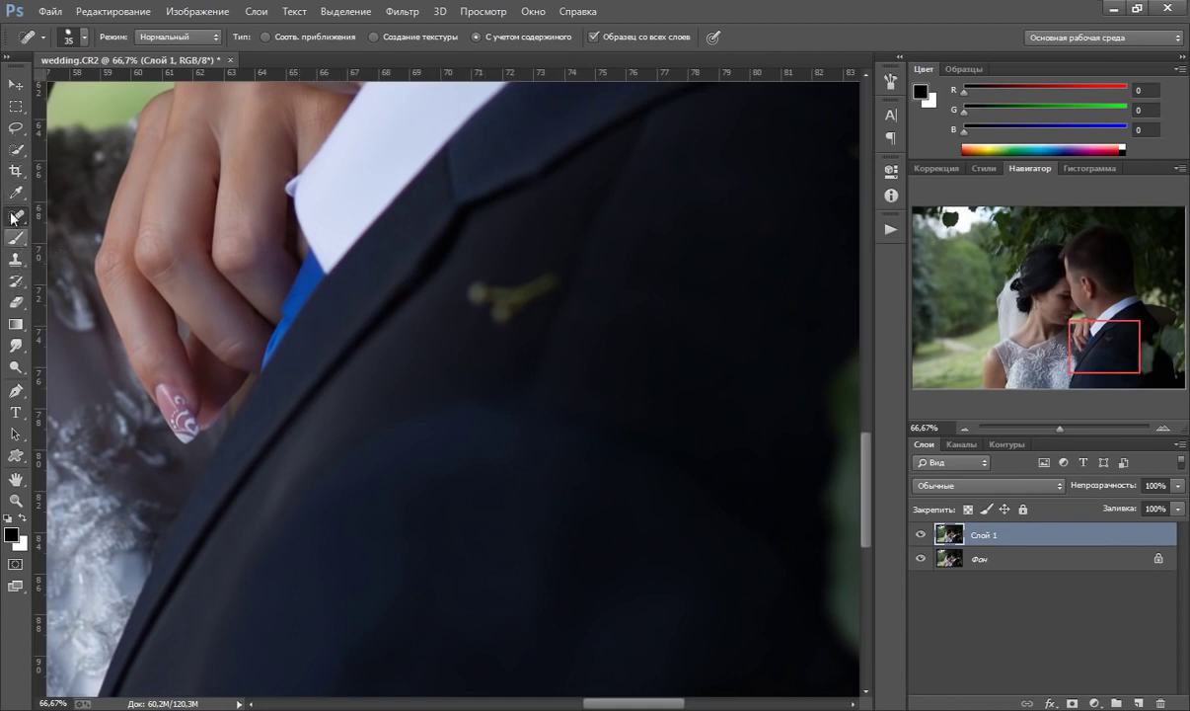
- Patch the lapel pin and the dark jacket spot into the surrounding suit fabric with the Patch tool
drag(13, 217, 85, 245)
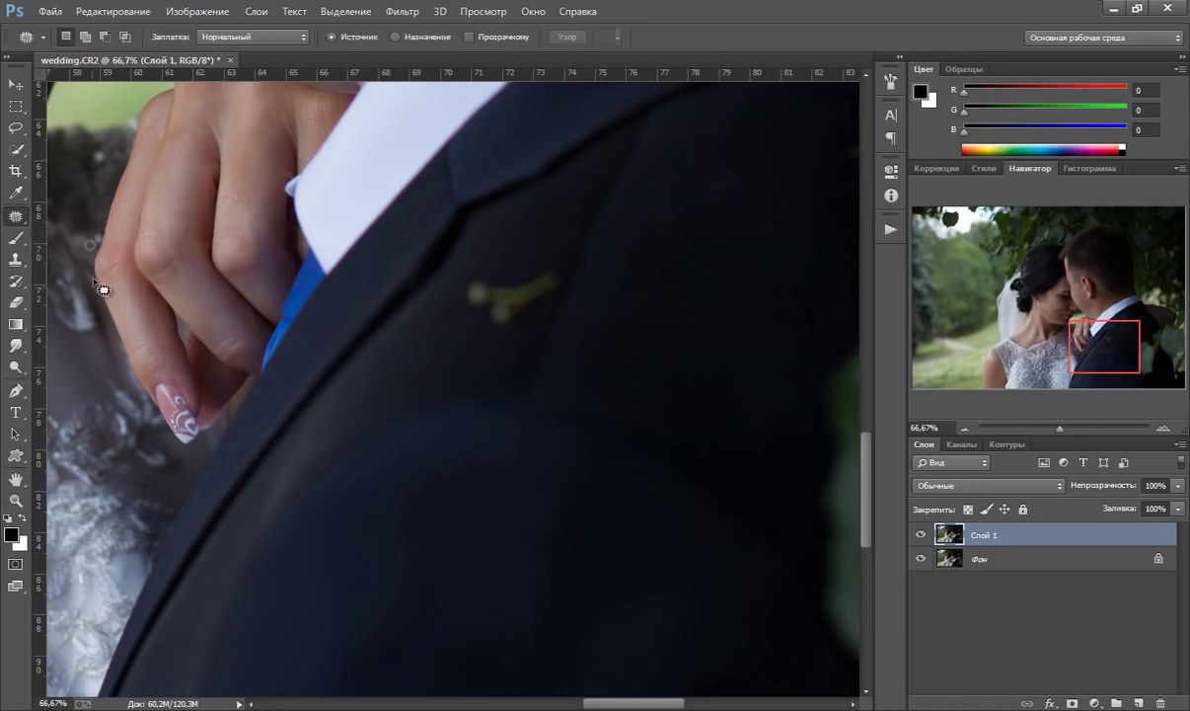
mouse_move(484, 269)
mouse_down()
mouse_move(472, 336)
mouse_move(539, 286)
mouse_move(549, 265)
mouse_move(485, 268)
mouse_move(518, 242)
mouse_up()
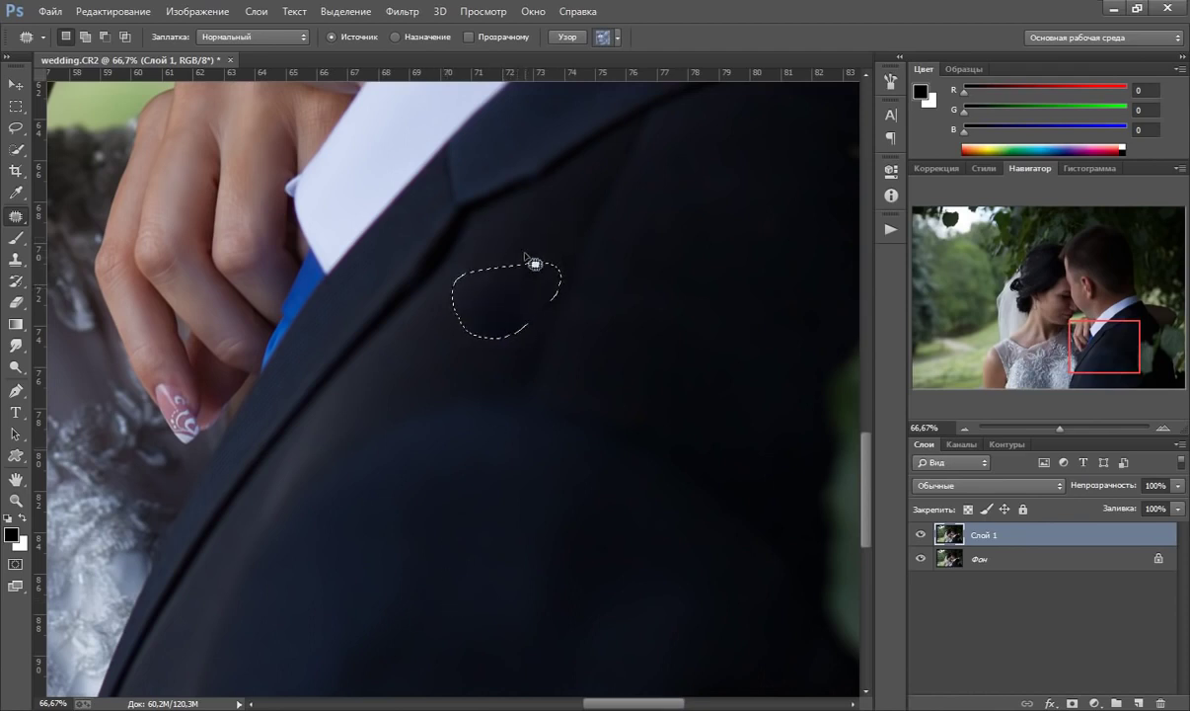
key(ctrl+d)
mouse_move(481, 288)
mouse_down()
mouse_move(525, 341)
mouse_move(484, 288)
mouse_up()
key(ctrl+d)
mouse_move(511, 267)
mouse_down()
mouse_move(553, 326)
mouse_move(512, 318)
mouse_move(492, 333)
mouse_move(531, 229)
mouse_up()
key(ctrl+d)
key(ctrl+d)
- Fit the whole photo on screen
click(21, 503)
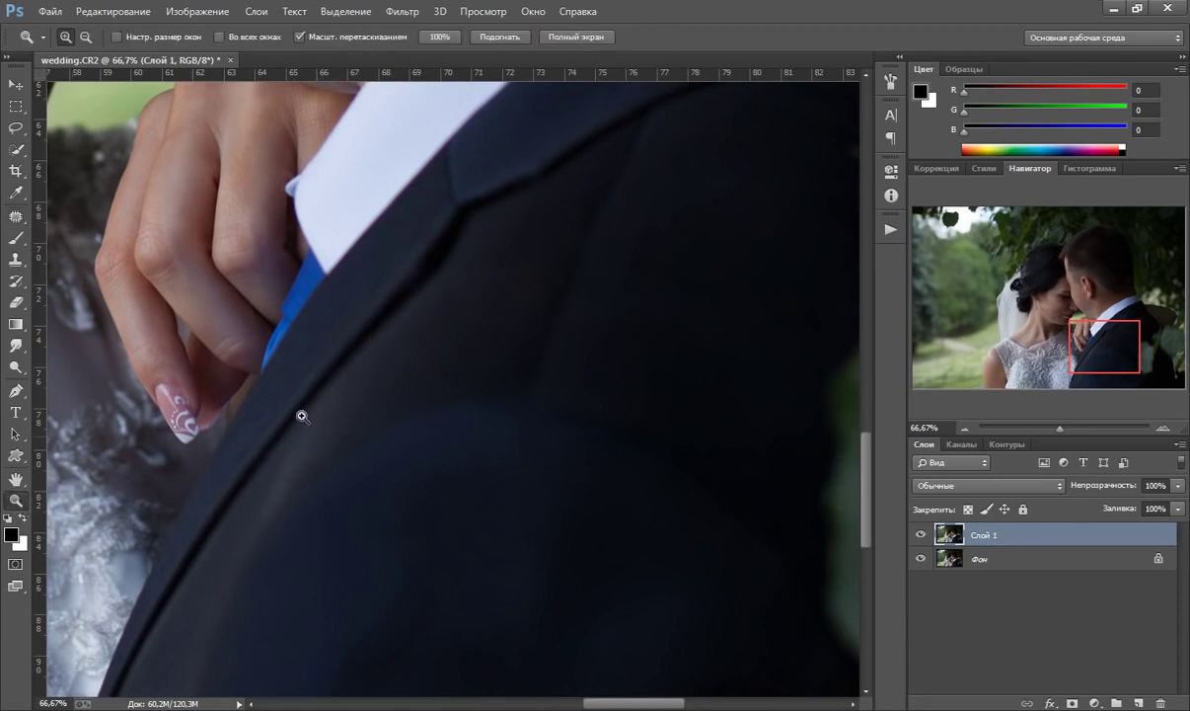
right_click(561, 280)
click(652, 312)
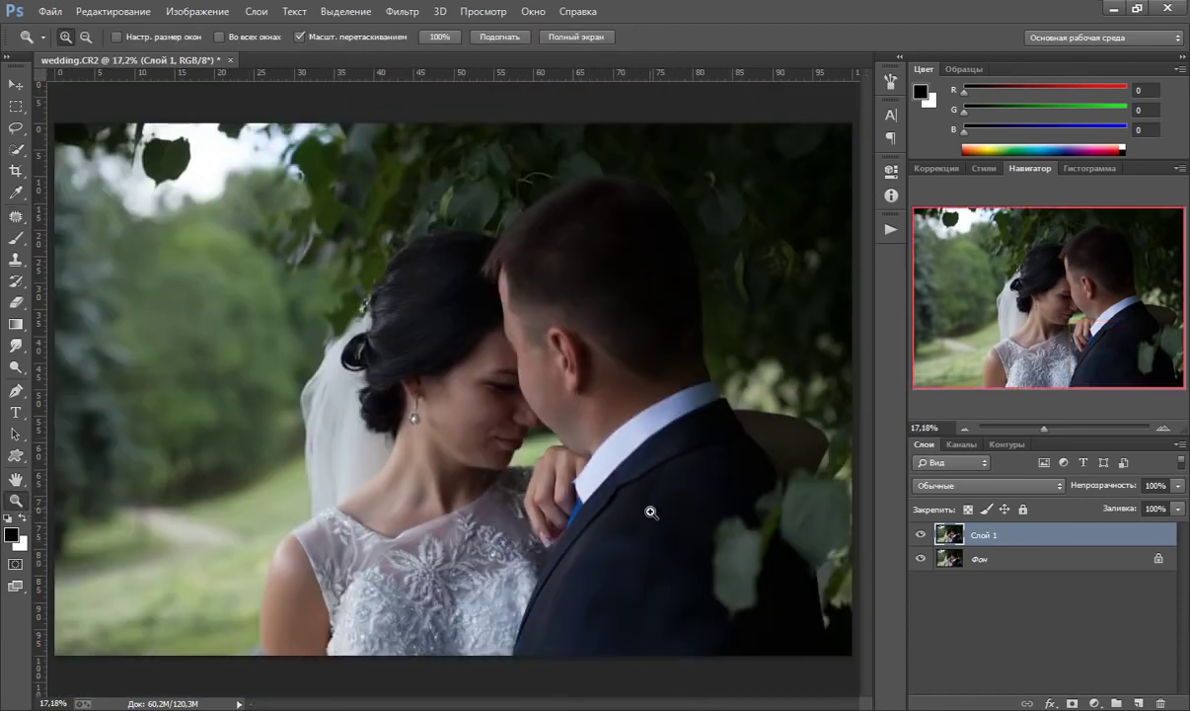
- Stamp all visible layers into a new top layer, Слой 2
click(651, 512)
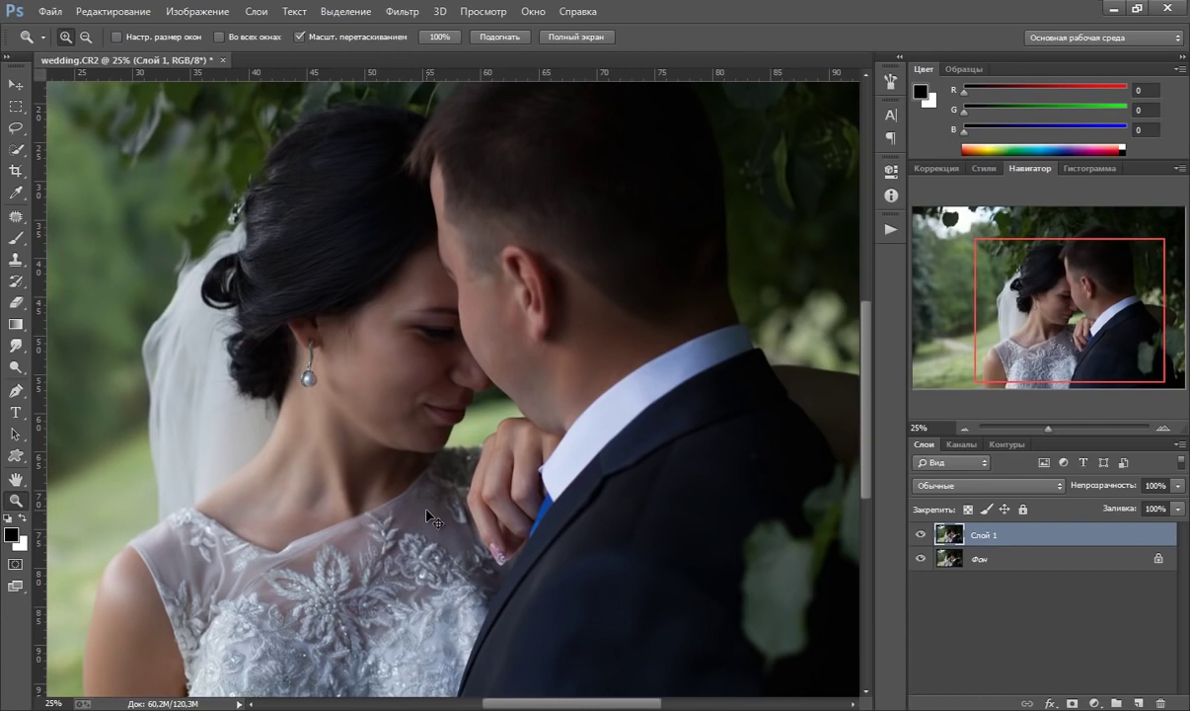
key(ctrl+j)
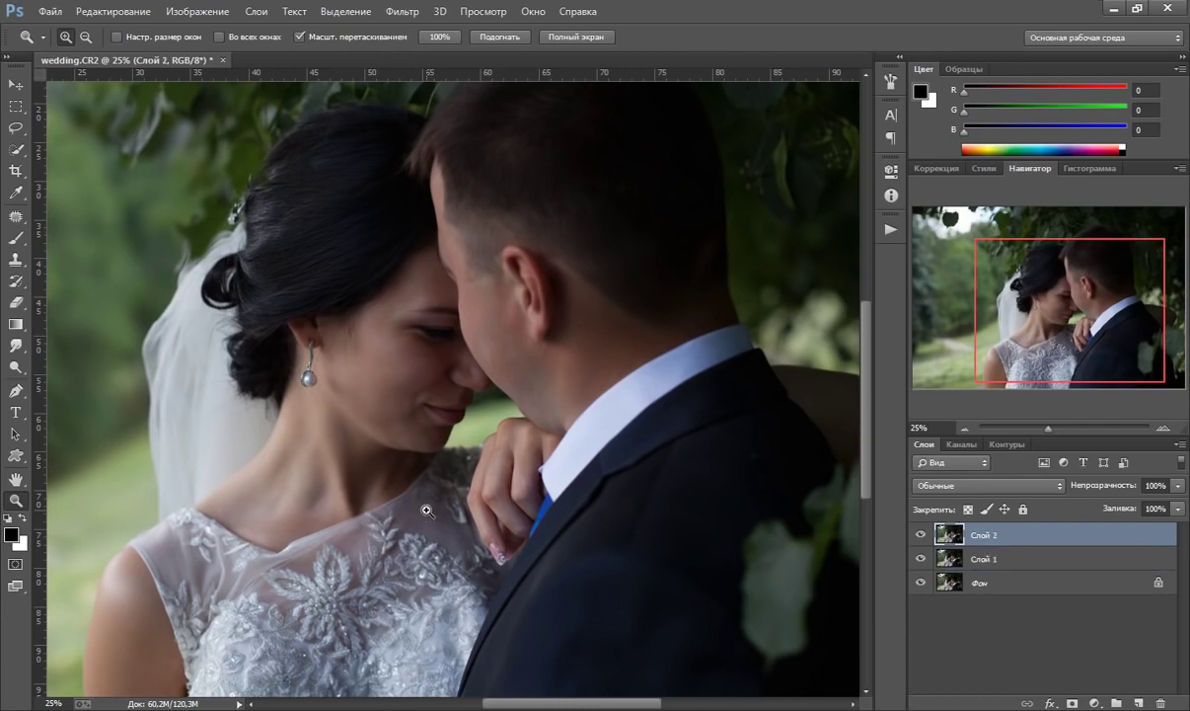
click(402, 11)
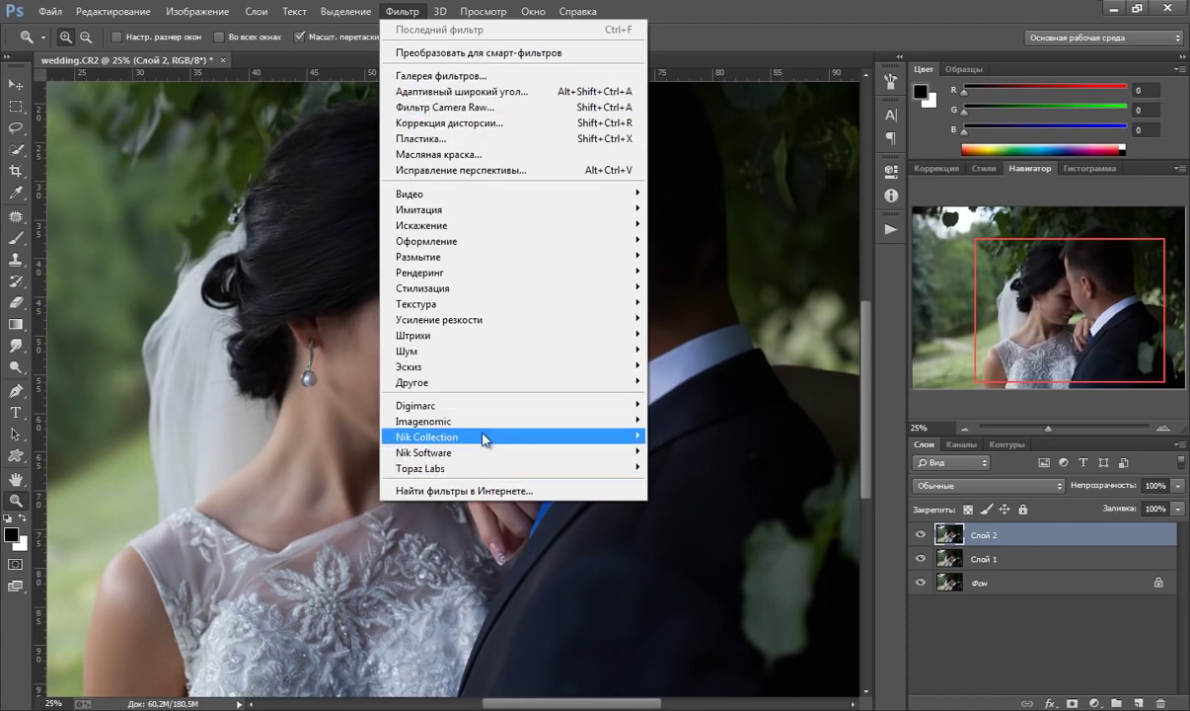
- Run Portraiture on Слой 2 with the Default preset, Sharpness 20 and the bride's skin tone sampled
mouse_move(423, 422)
click(683, 437)
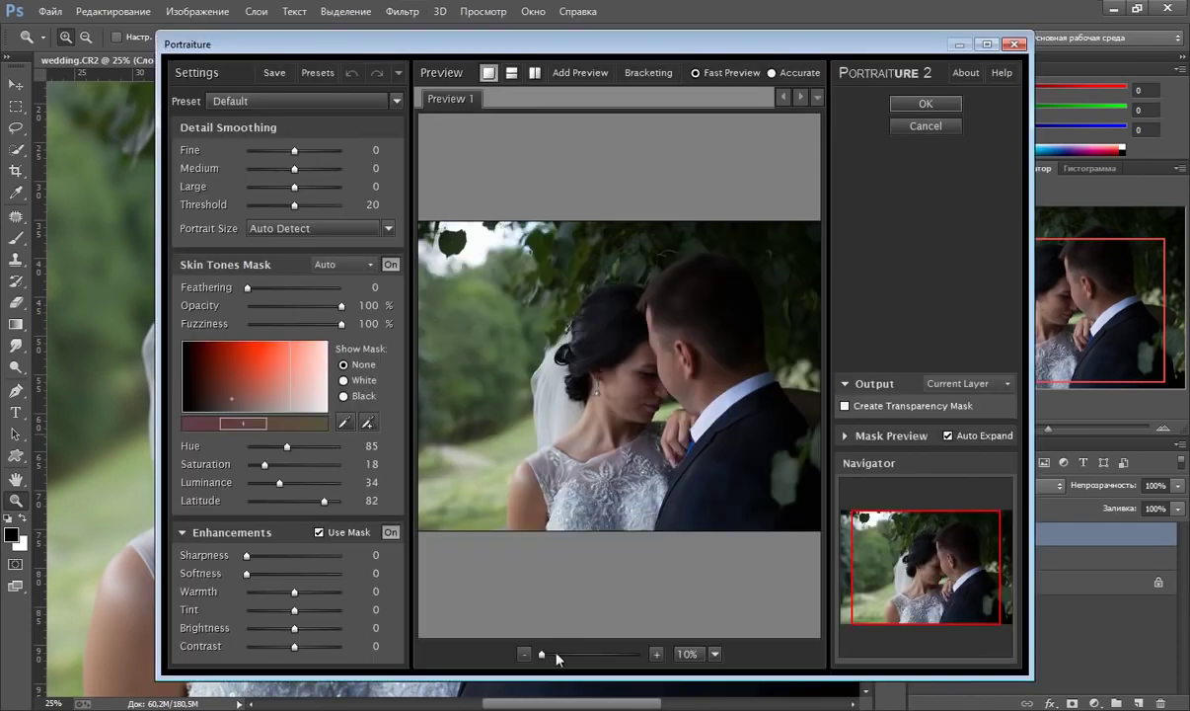
drag(557, 653, 570, 654)
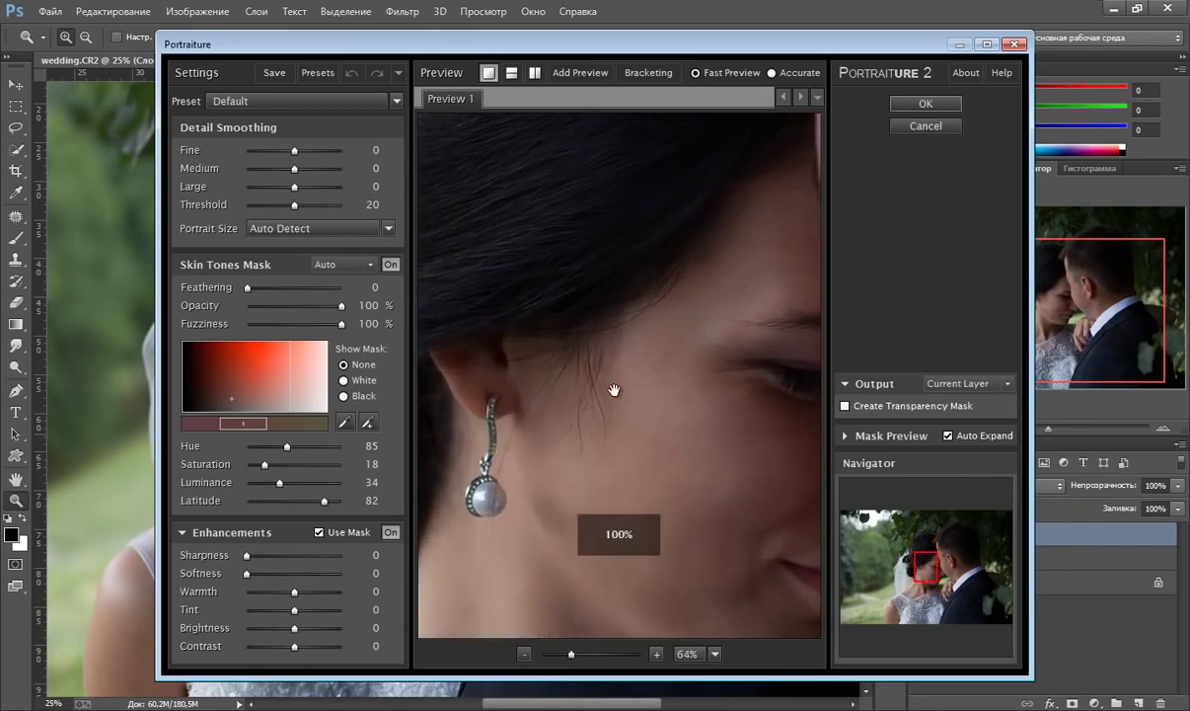
drag(630, 391, 499, 321)
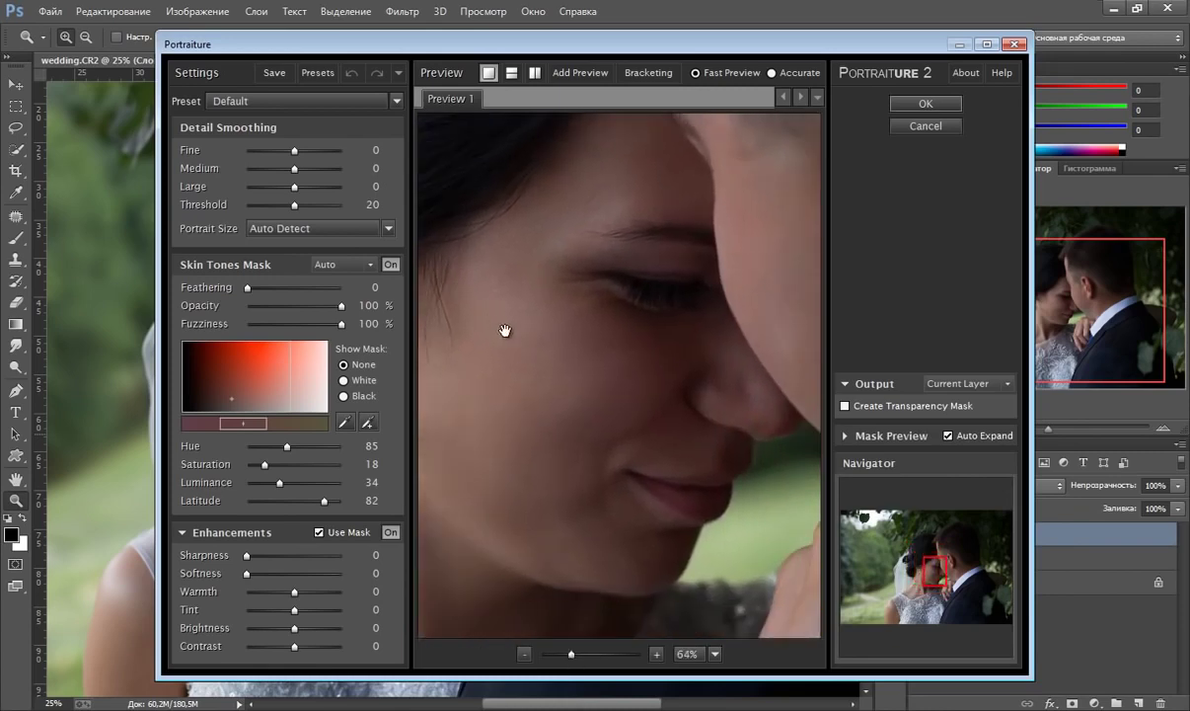
drag(545, 221, 573, 288)
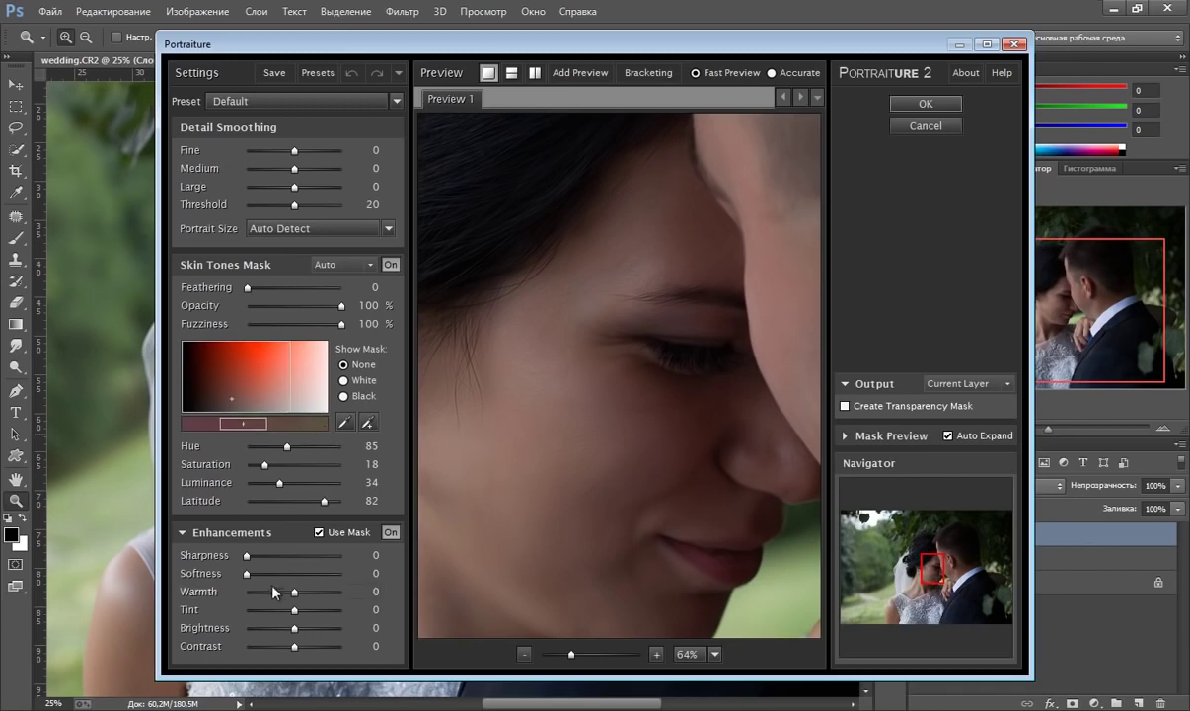
drag(247, 559, 267, 563)
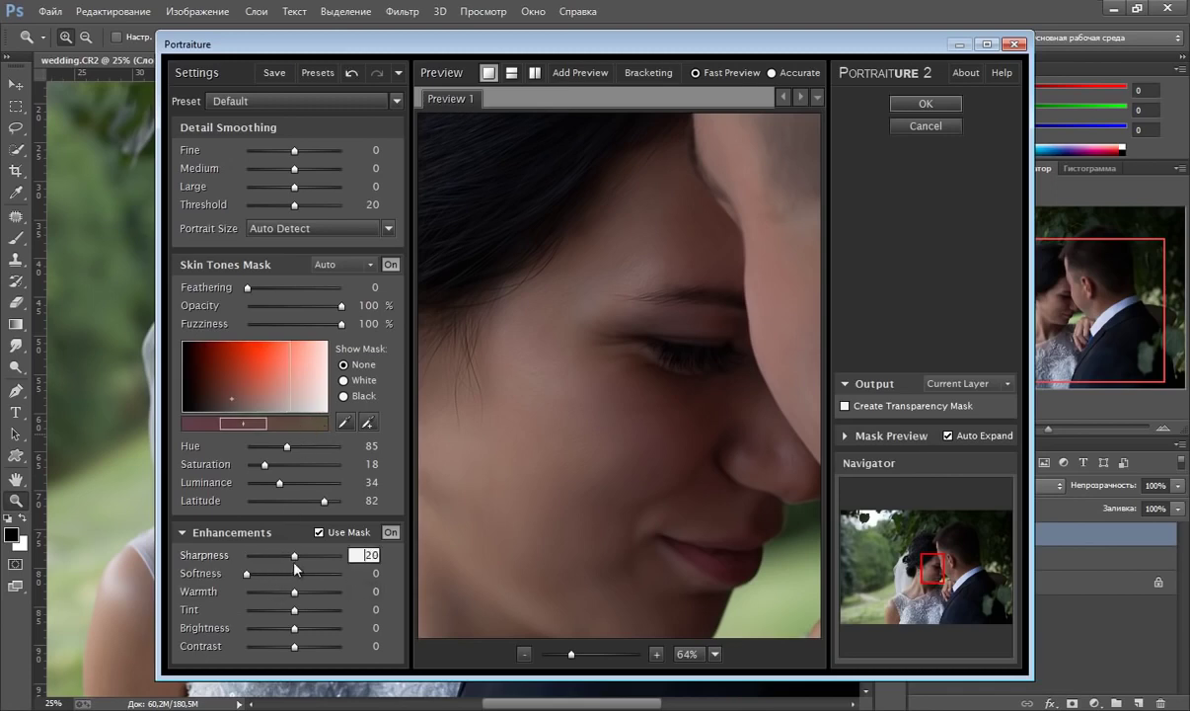
drag(590, 260, 583, 299)
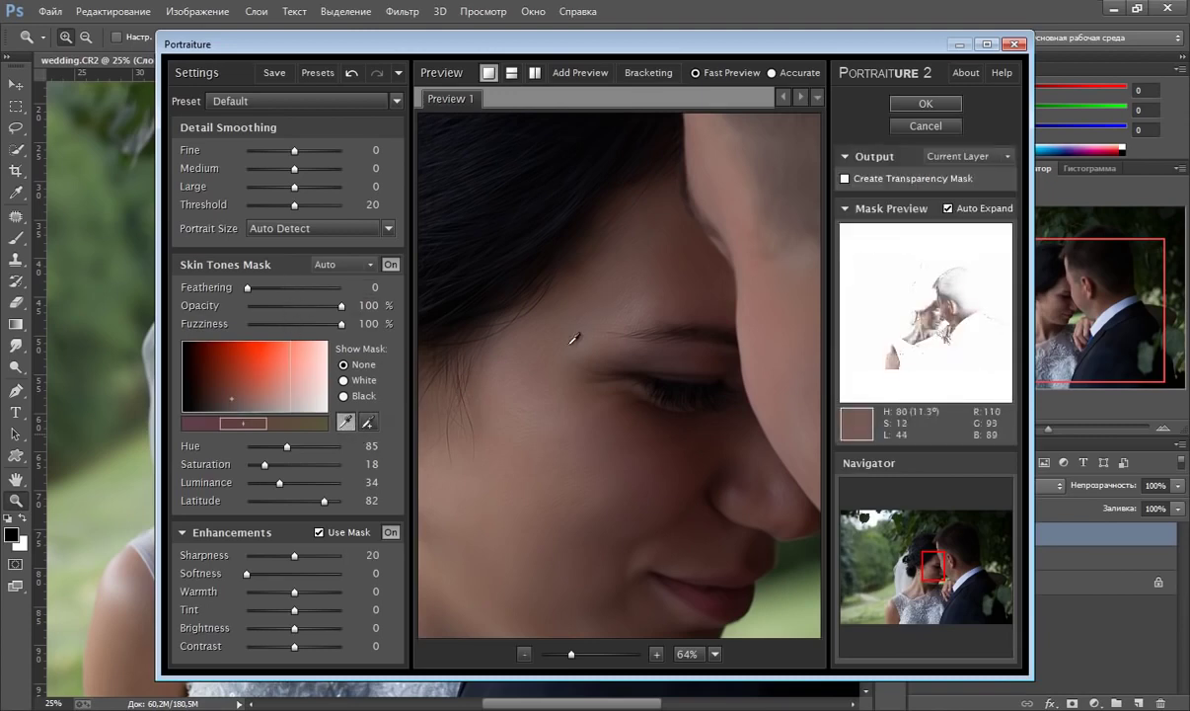
click(553, 414)
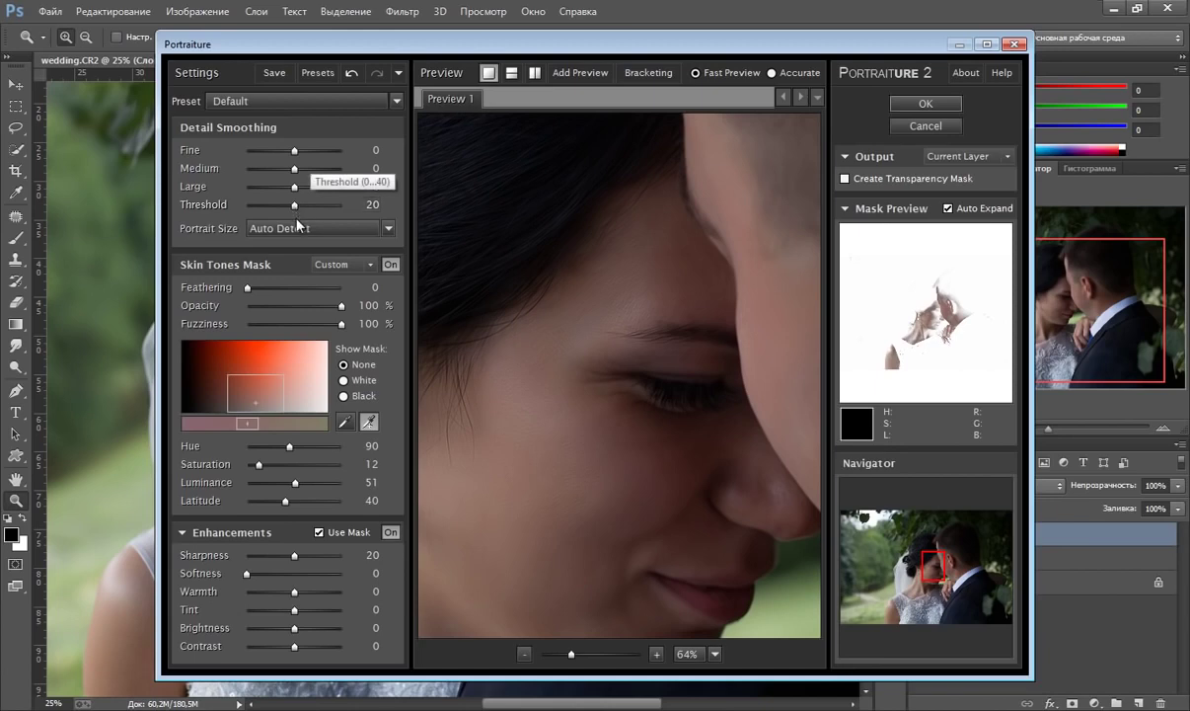
mouse_move(531, 491)
mouse_down()
mouse_move(531, 430)
mouse_move(563, 442)
mouse_move(606, 366)
mouse_up()
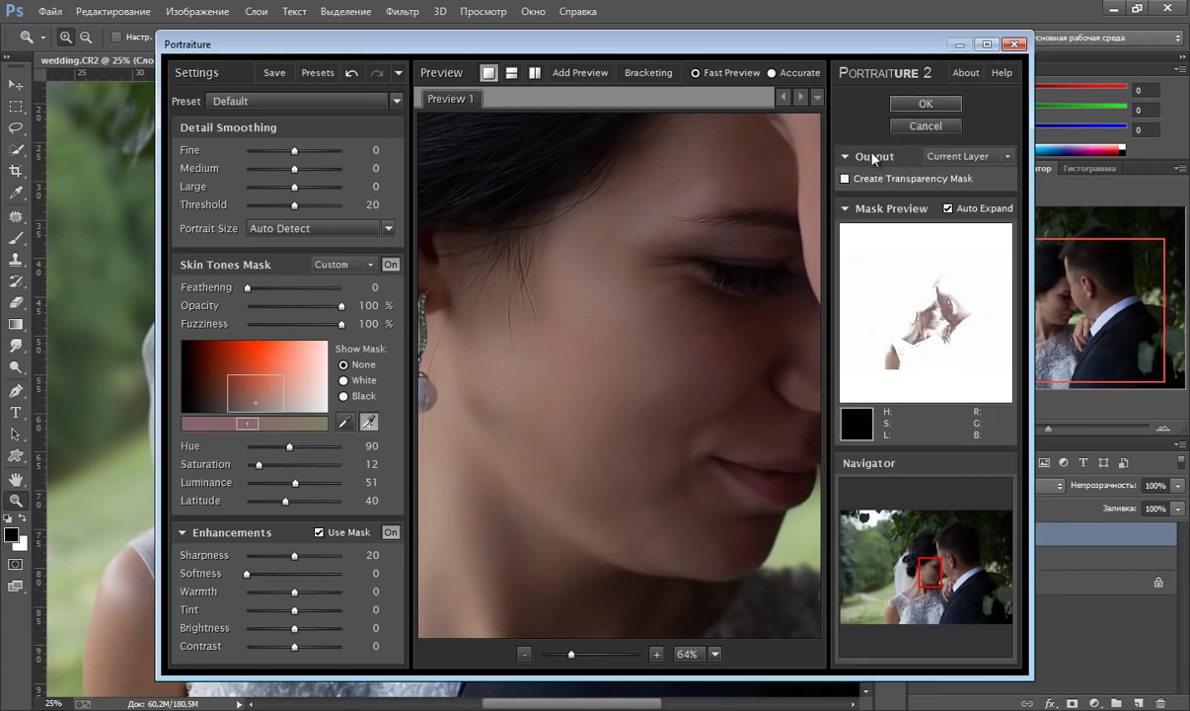
click(910, 112)
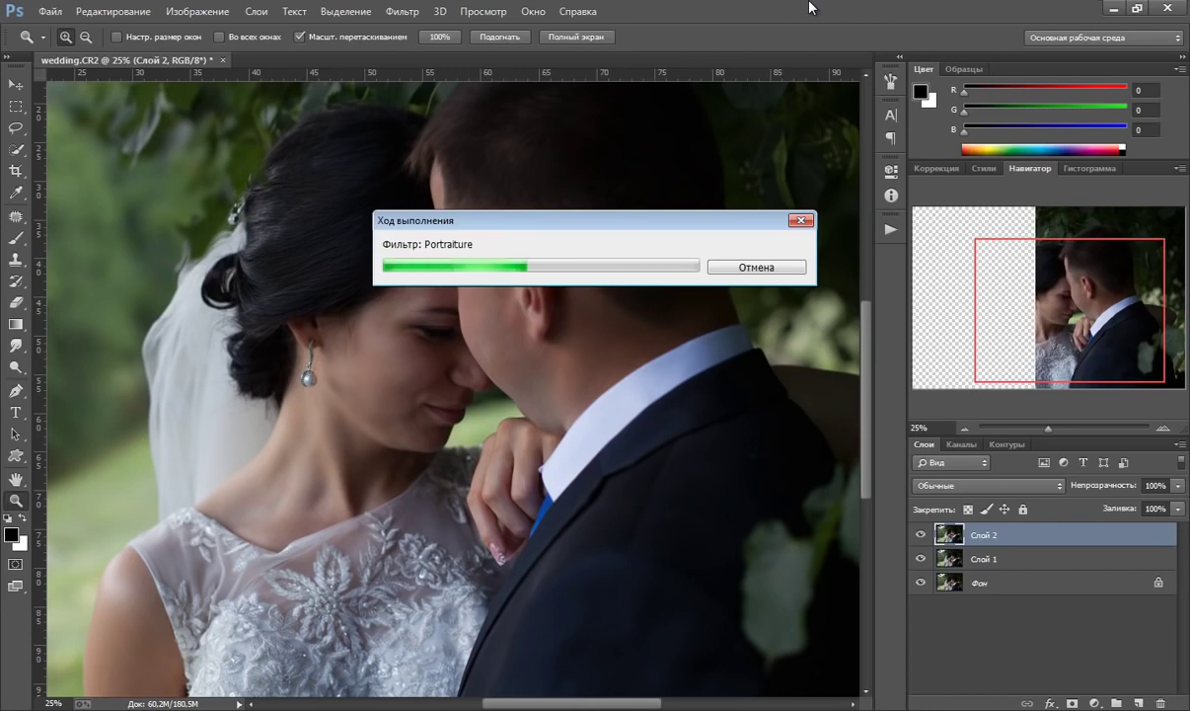
- Add an inverted black mask to Слой 2 and set up a 150 px white brush at 61% opacity
click(1073, 702)
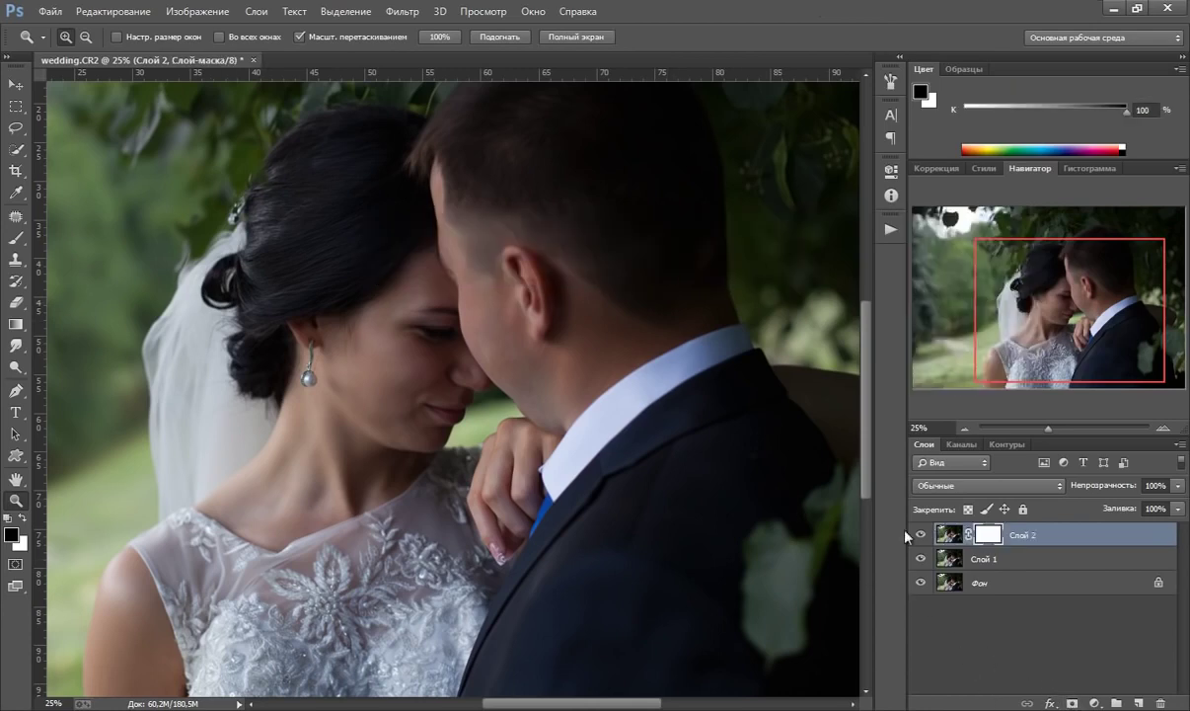
key(ctrl+i)
click(16, 238)
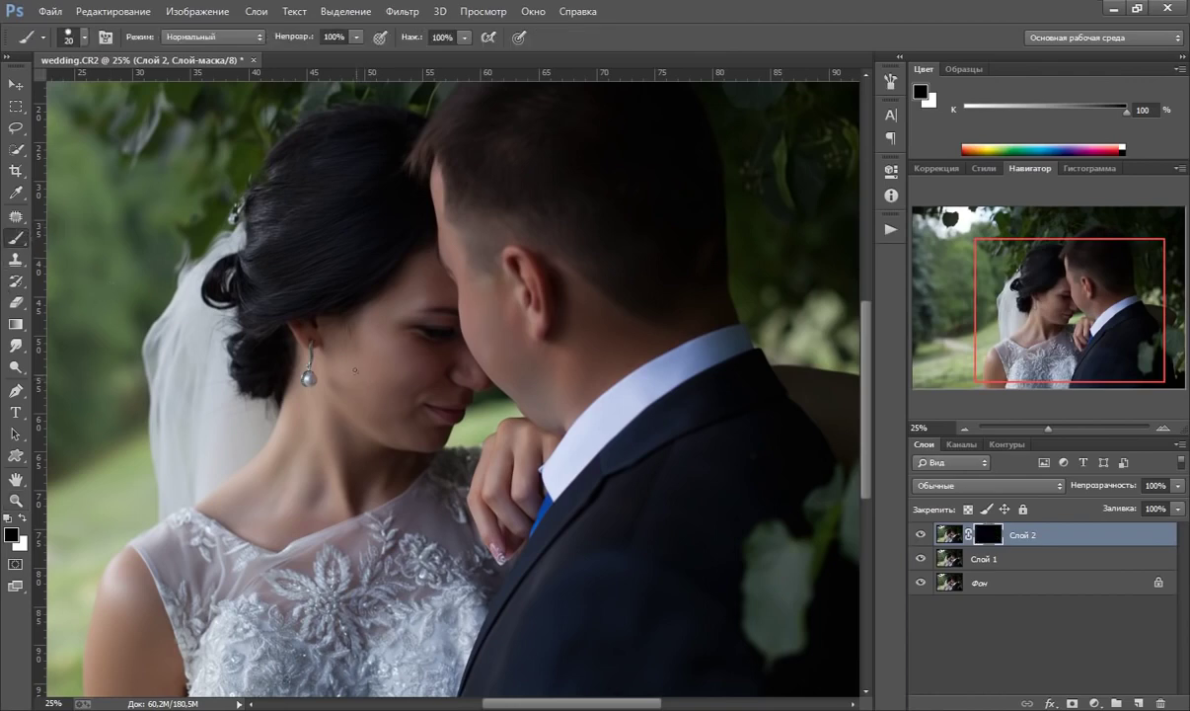
key(bracketright)
key(bracketright)
key(bracketright)
key(x)
click(358, 38)
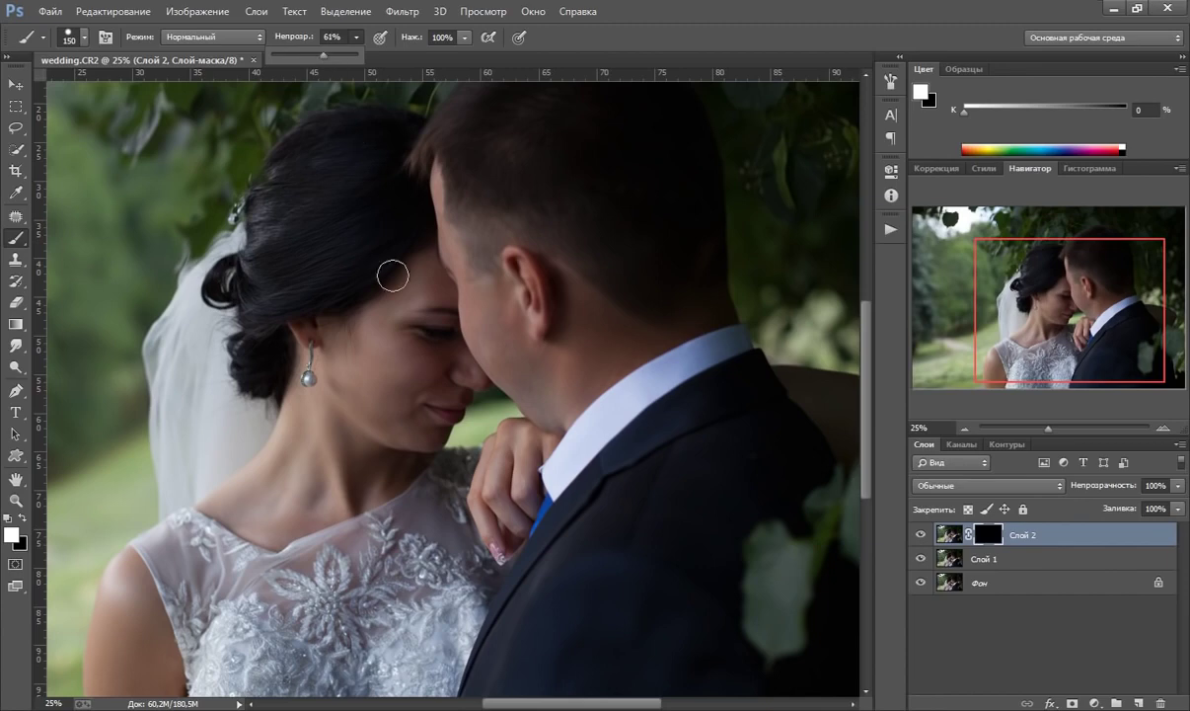
- Paint the smoothing back onto the bride's cheek and down her neck to the earring
click(16, 501)
click(314, 362)
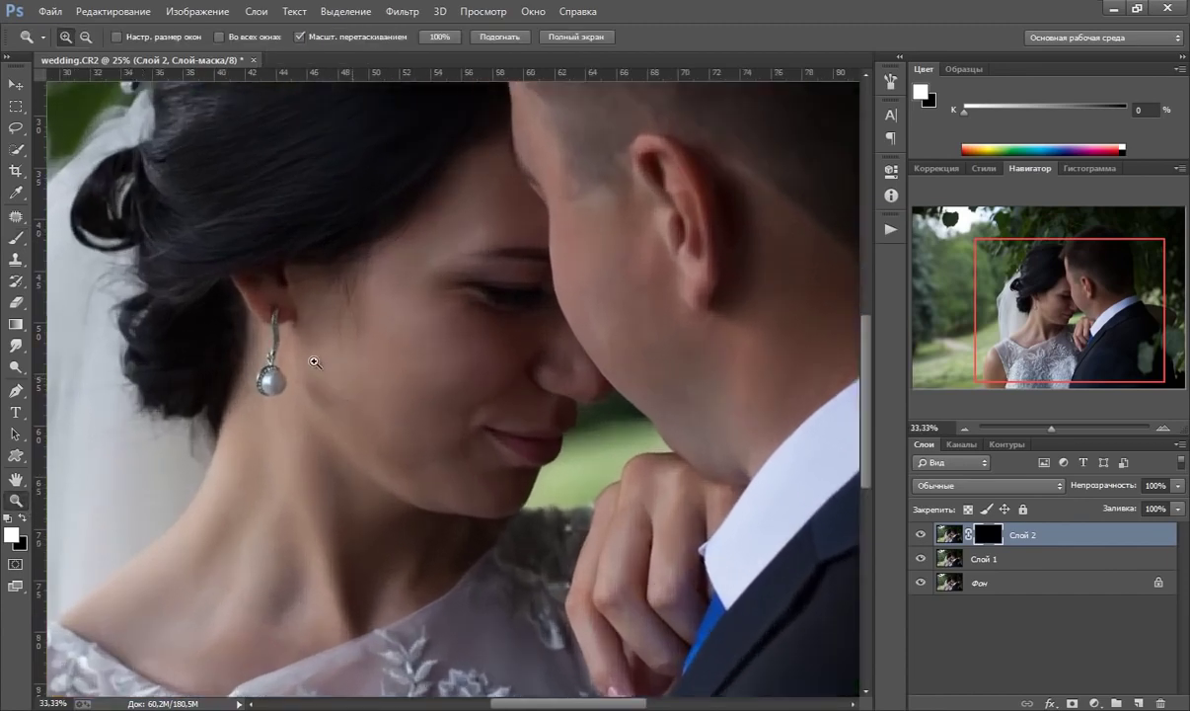
click(16, 238)
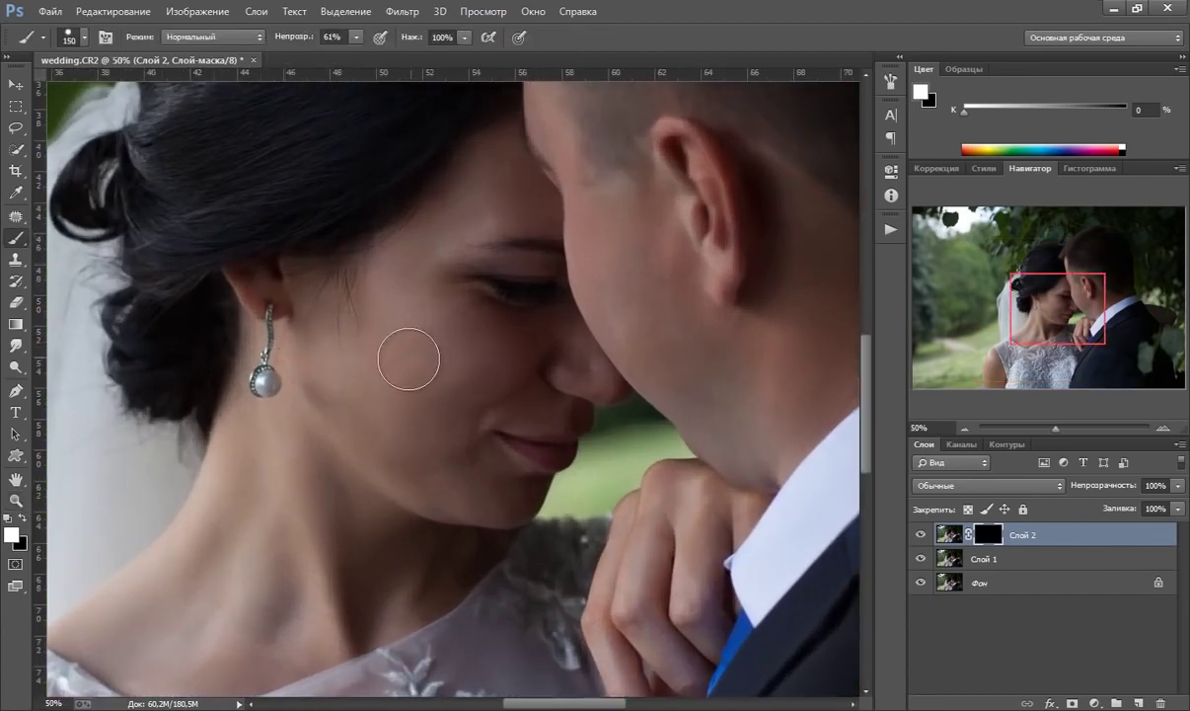
mouse_move(394, 337)
mouse_down()
mouse_move(470, 336)
mouse_move(401, 366)
mouse_move(341, 372)
mouse_move(407, 452)
mouse_move(431, 404)
mouse_move(474, 381)
mouse_up()
key(bracketleft)
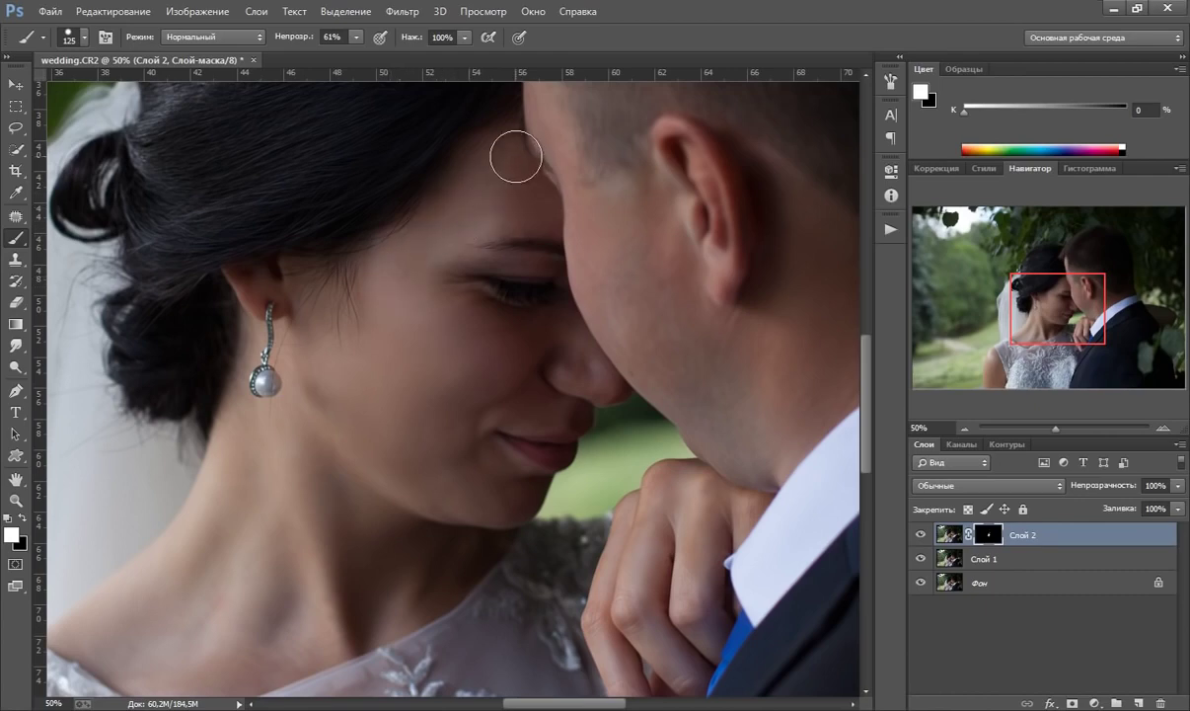
mouse_move(502, 336)
mouse_down()
mouse_move(358, 406)
mouse_move(372, 479)
mouse_move(280, 407)
mouse_move(373, 543)
mouse_up()
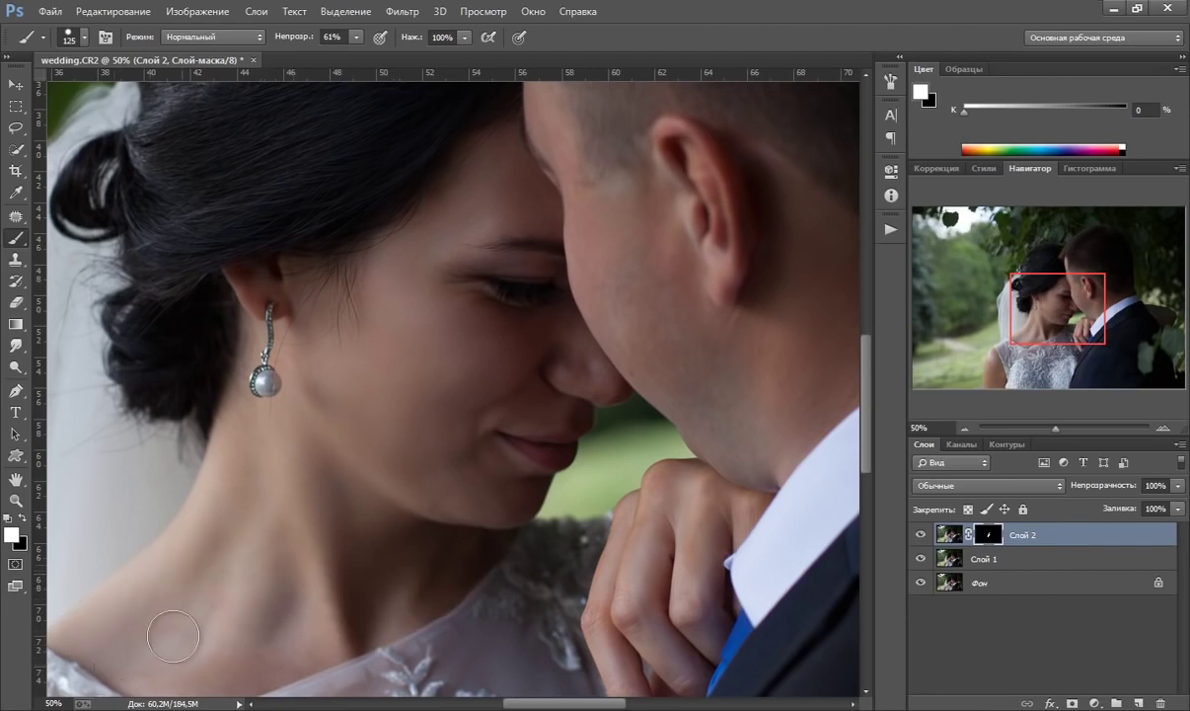
mouse_move(296, 592)
mouse_down()
mouse_move(249, 550)
mouse_move(245, 460)
mouse_move(296, 340)
mouse_move(242, 368)
mouse_up()
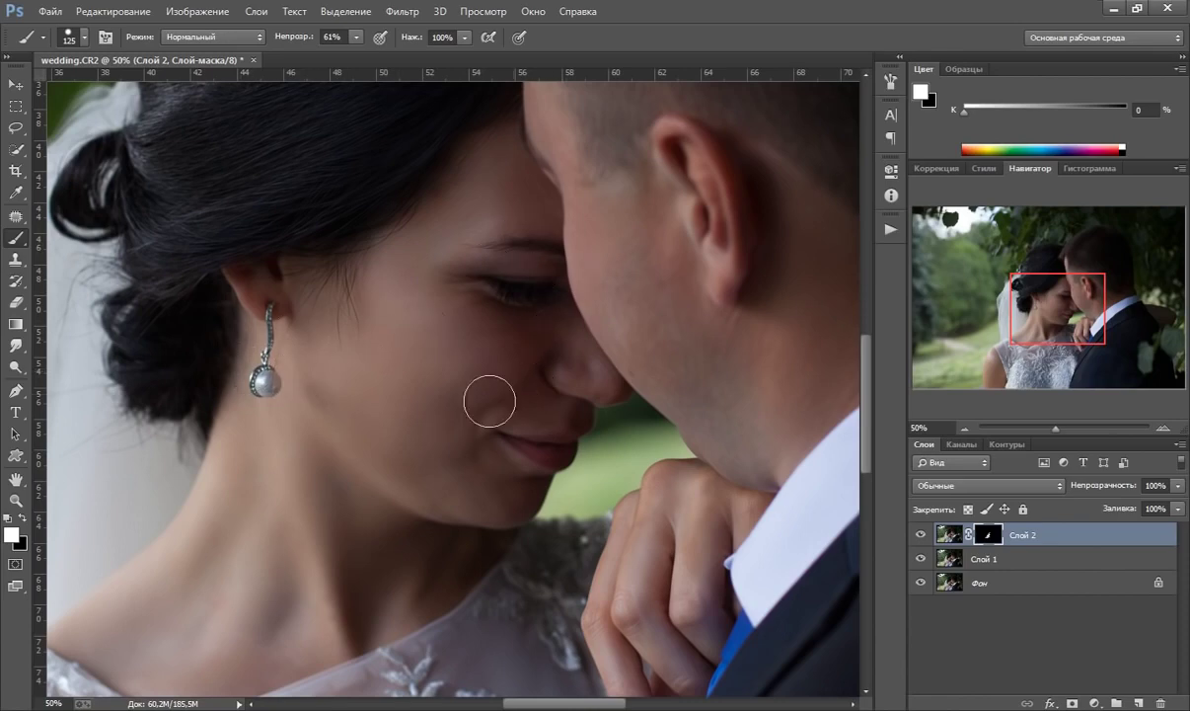
- Paint the smoothing onto the bride's shoulder with a 250 px brush
scroll(454, 341, down, 1)
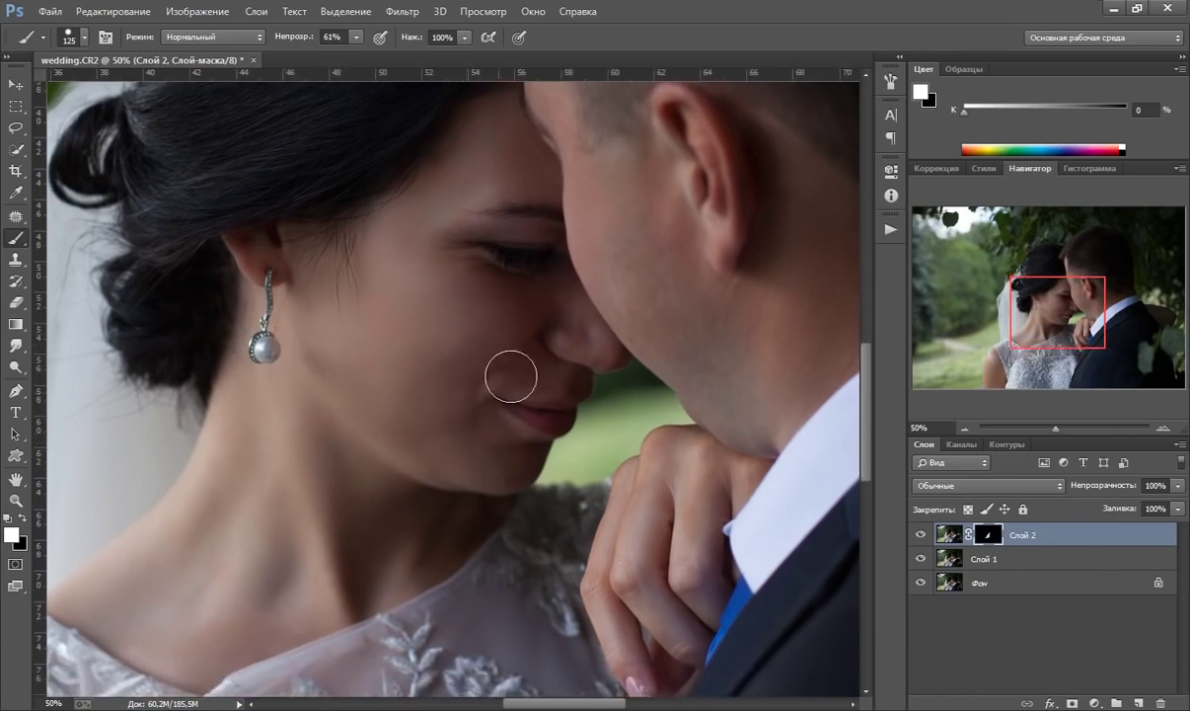
key(bracketleft)
key(bracketleft)
key(bracketleft)
drag(415, 272, 434, 229)
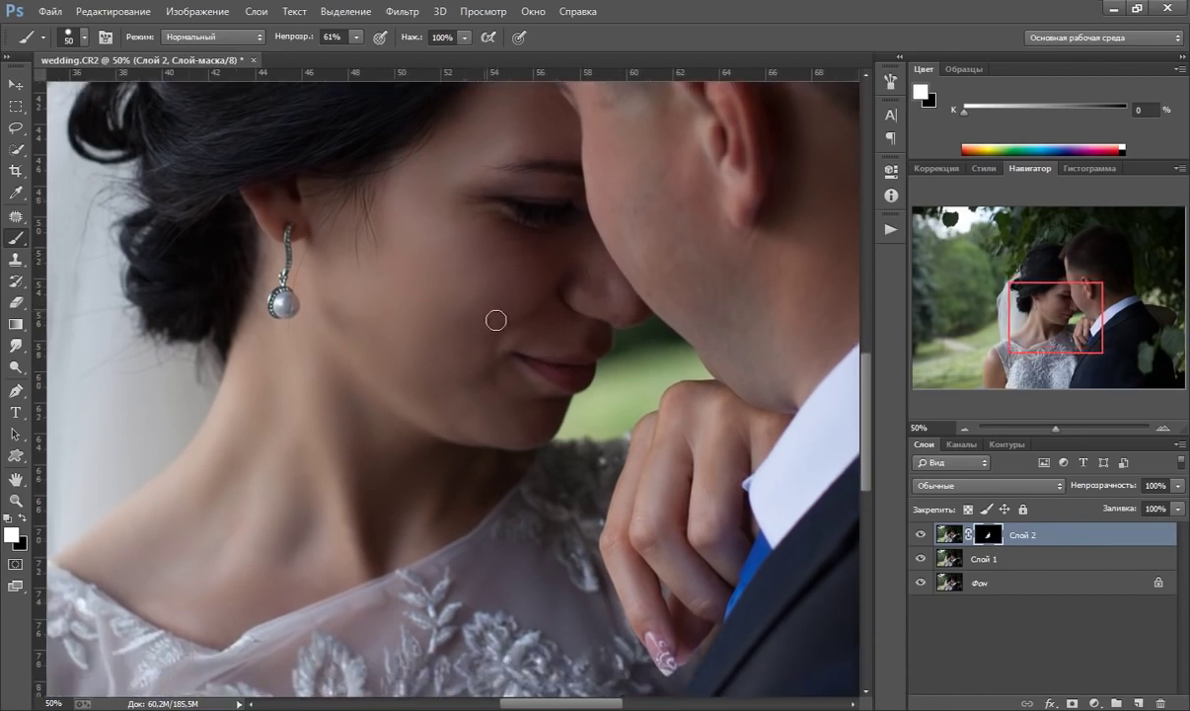
key(bracketright)
key(bracketright)
key(bracketright)
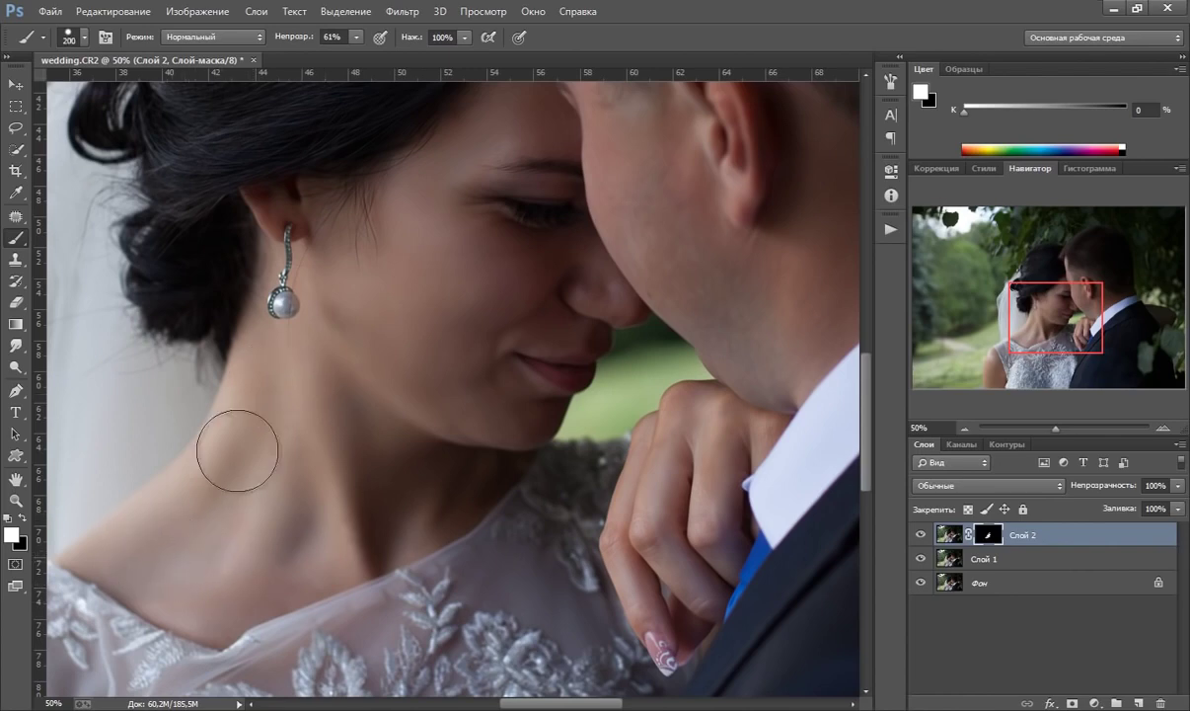
drag(239, 481, 514, 200)
drag(133, 691, 395, 488)
key(bracketright)
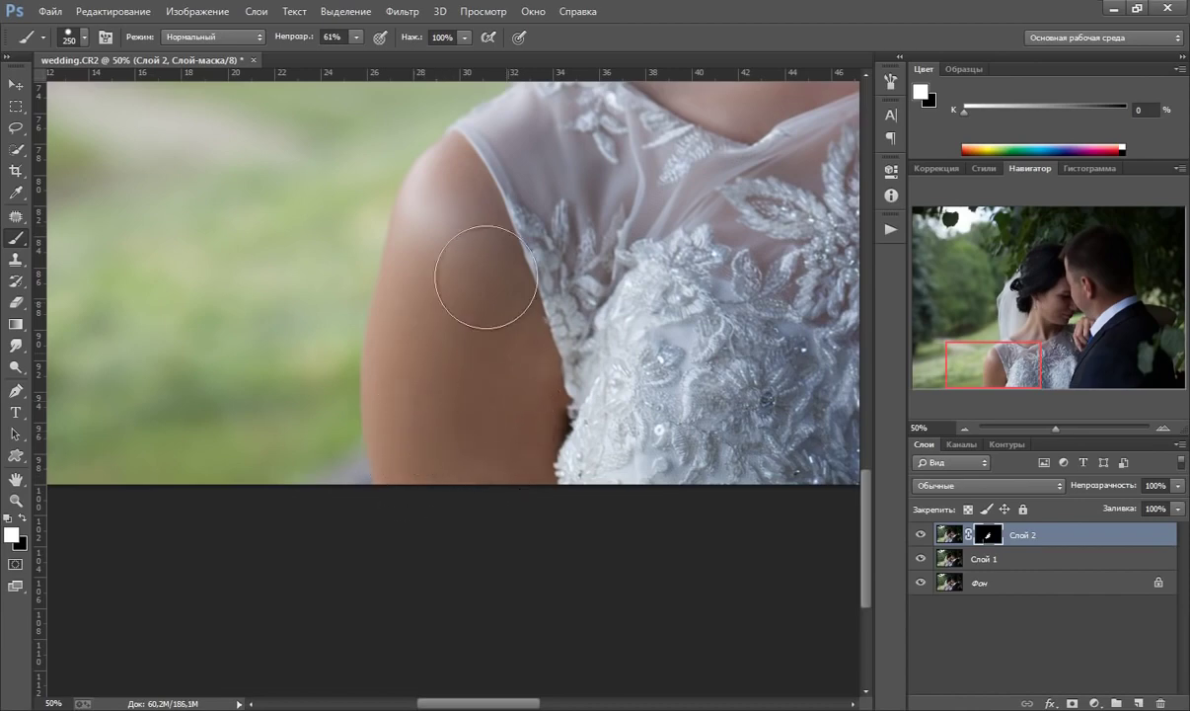
drag(481, 274, 403, 422)
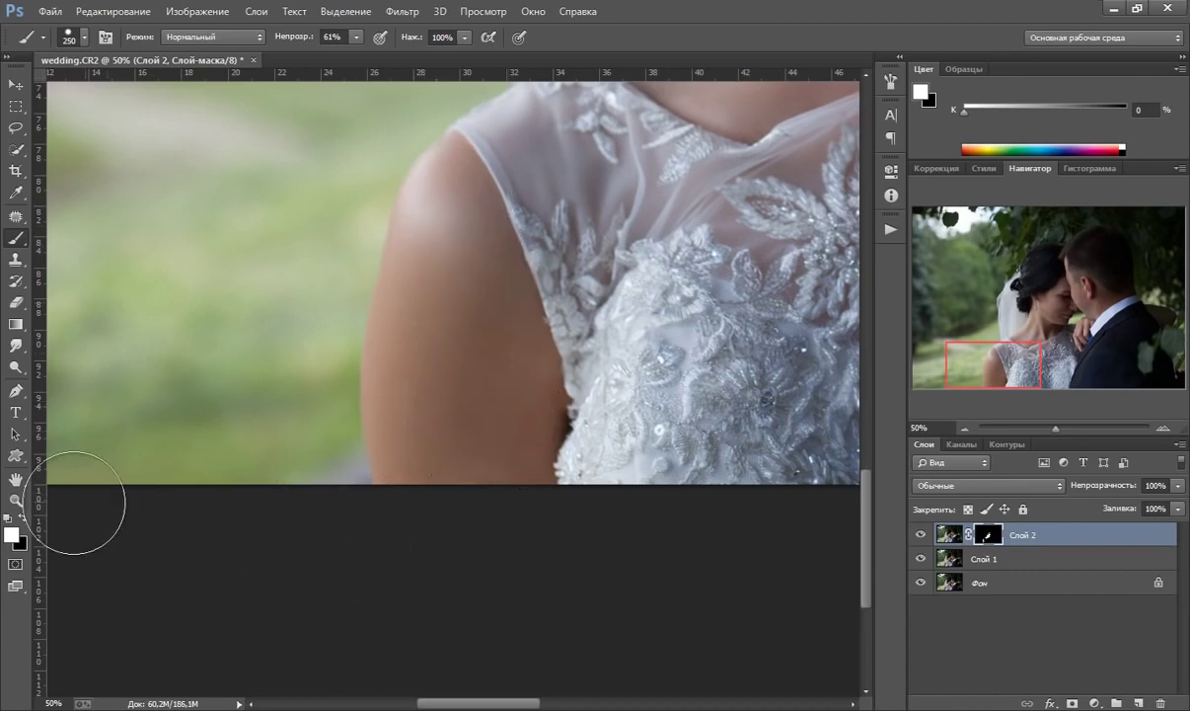
key(z)
right_click(508, 282)
click(541, 297)
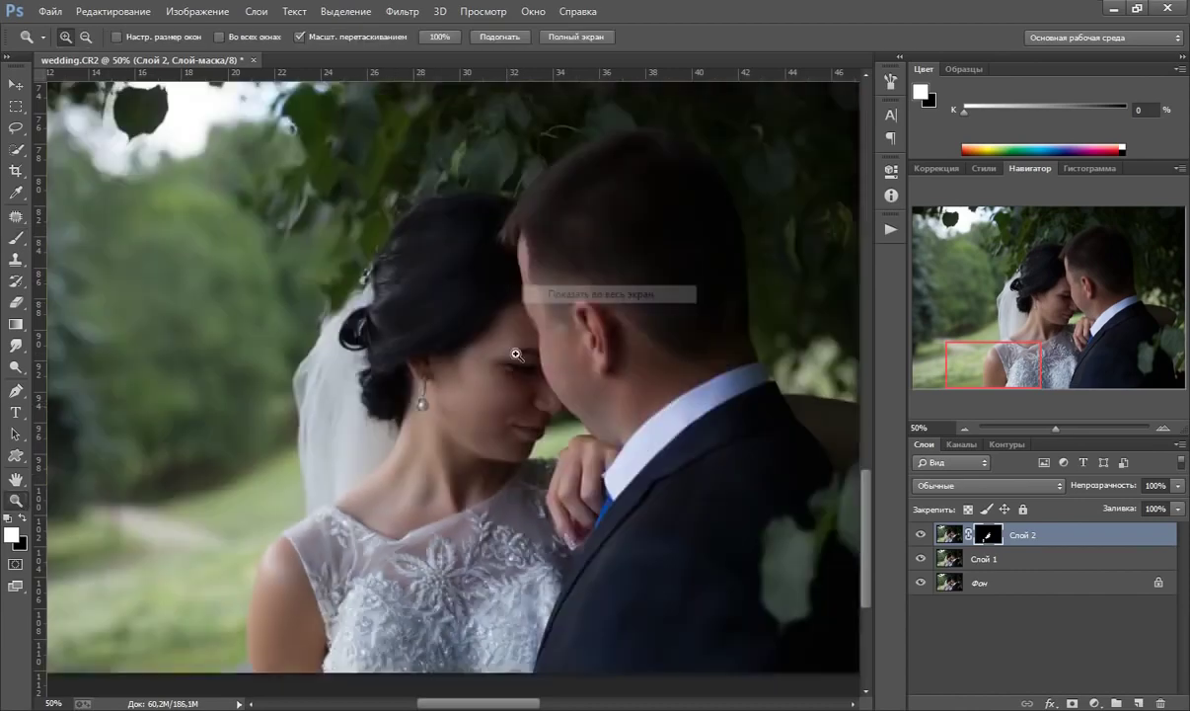
click(474, 448)
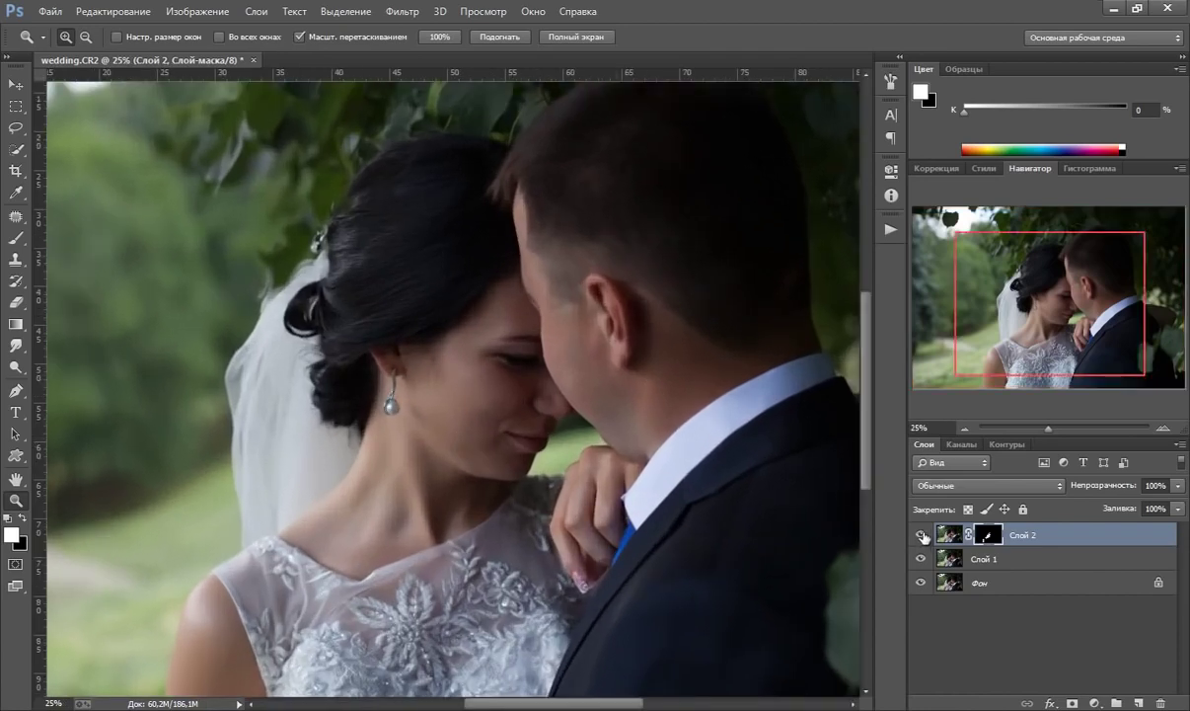
click(922, 535)
click(922, 535)
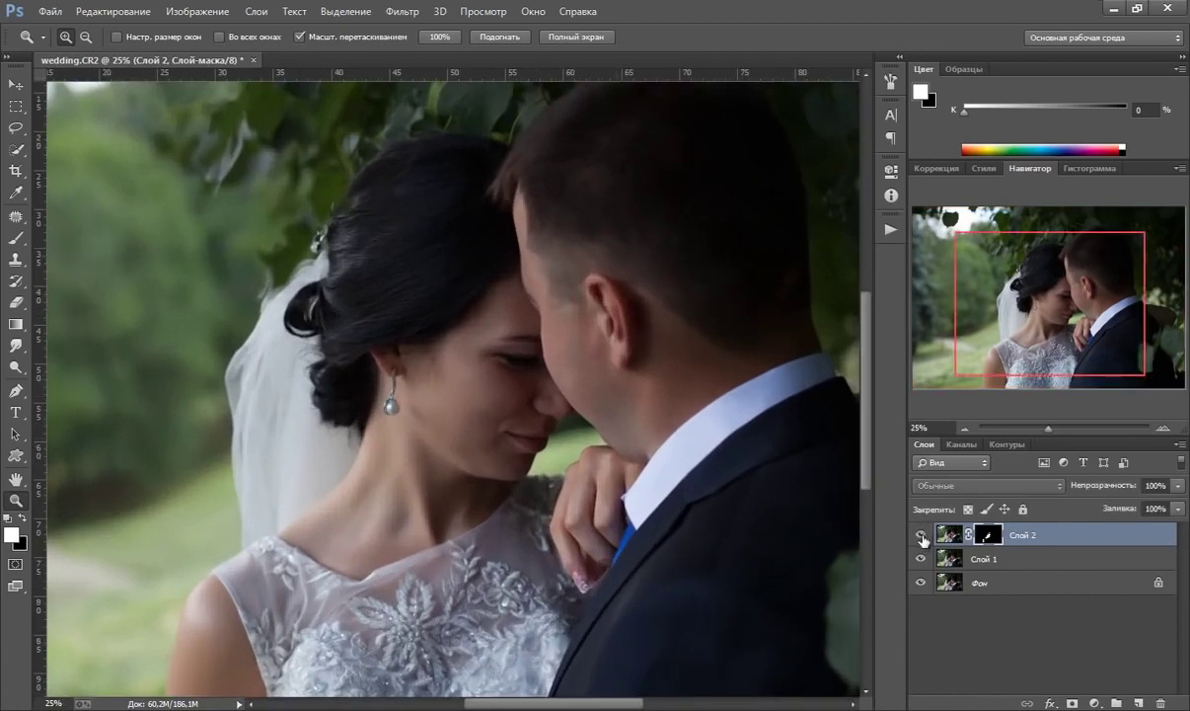
click(922, 535)
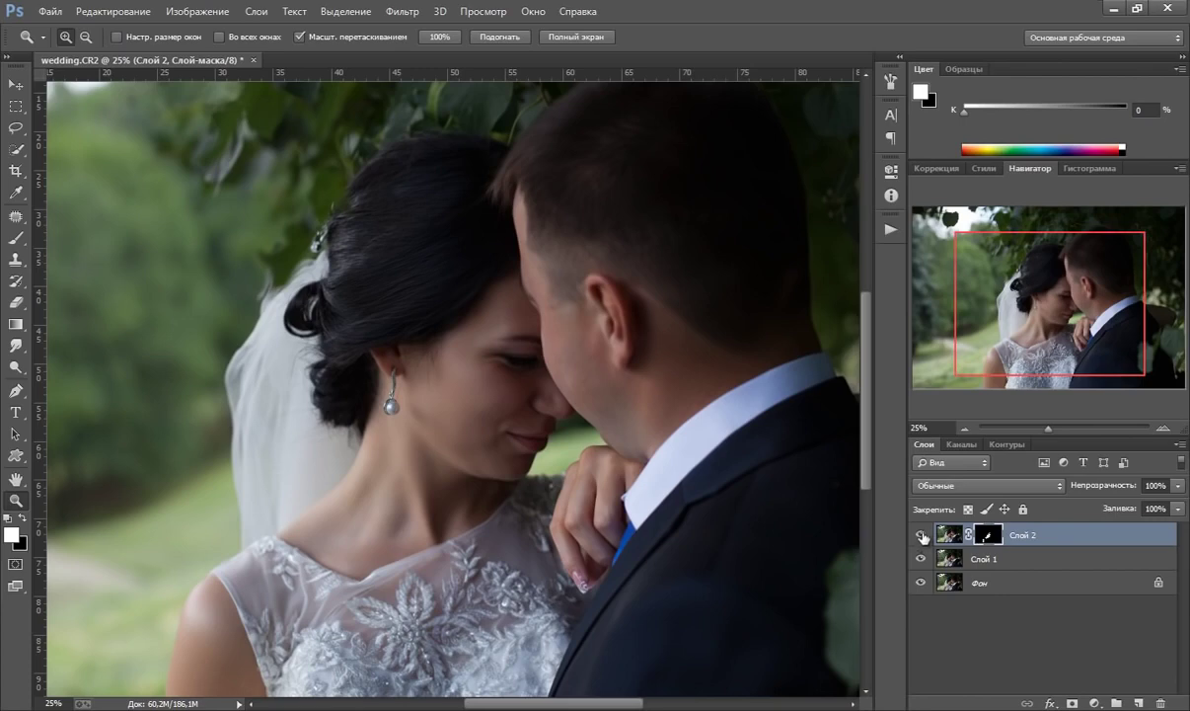
scroll(598, 389, down, 1)
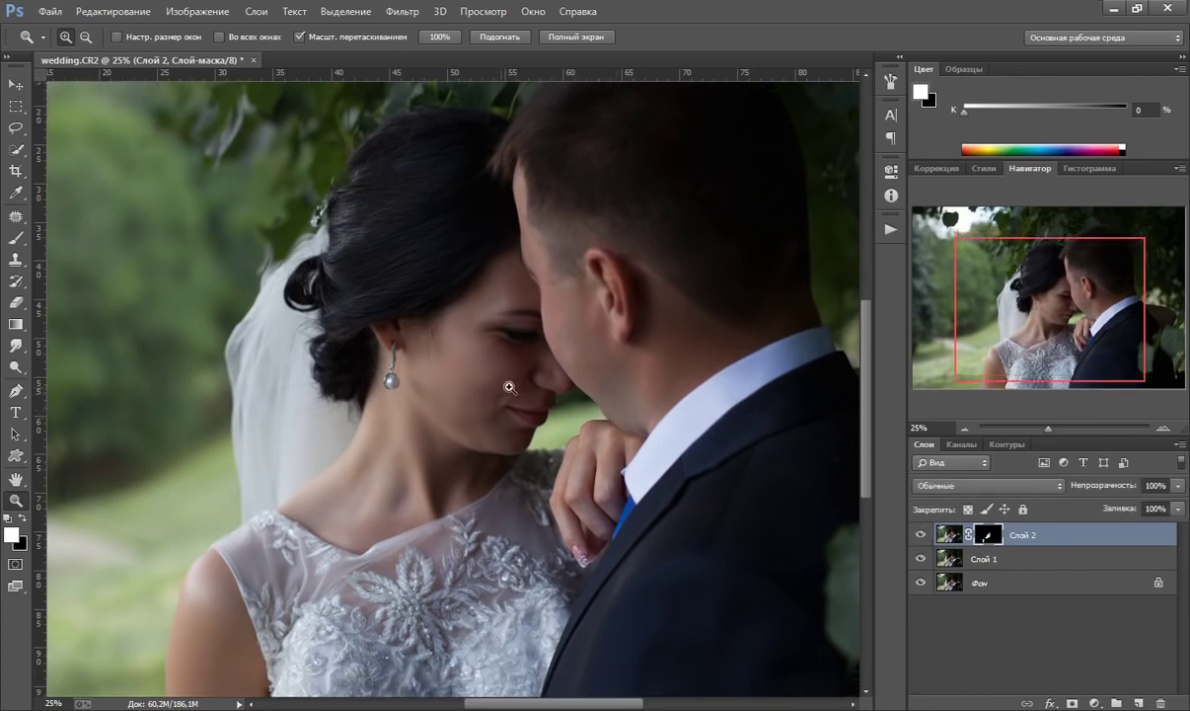
scroll(814, 326, up, 1)
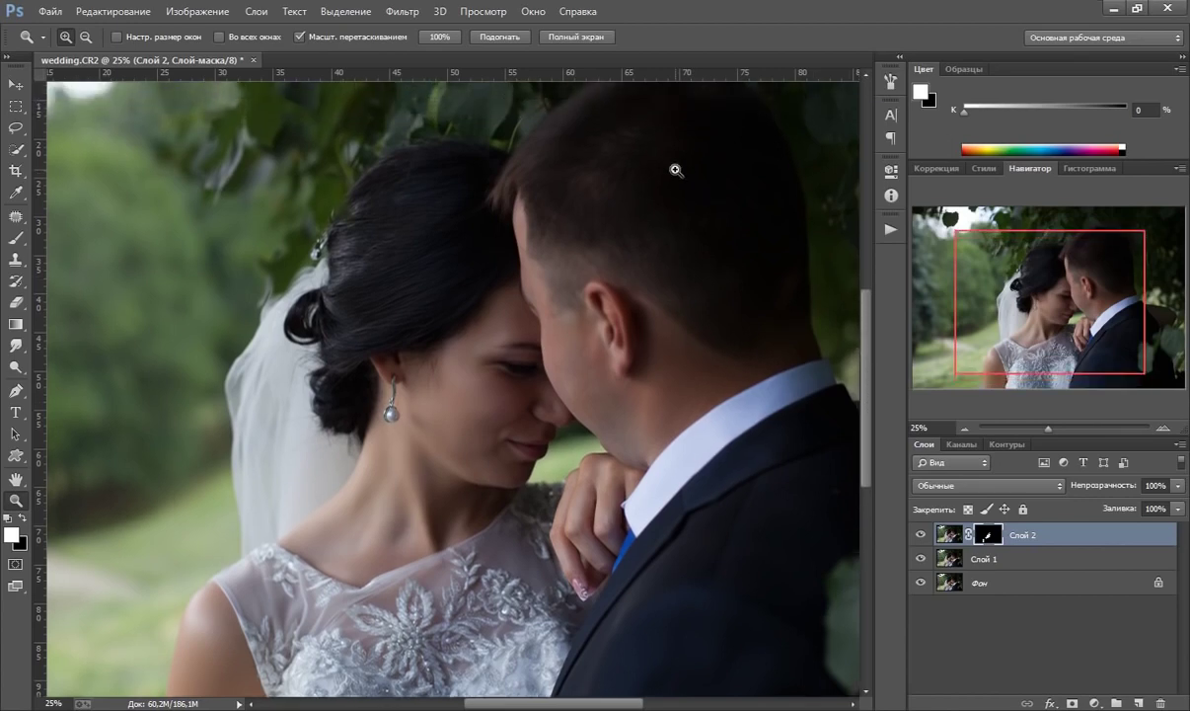
right_click(493, 336)
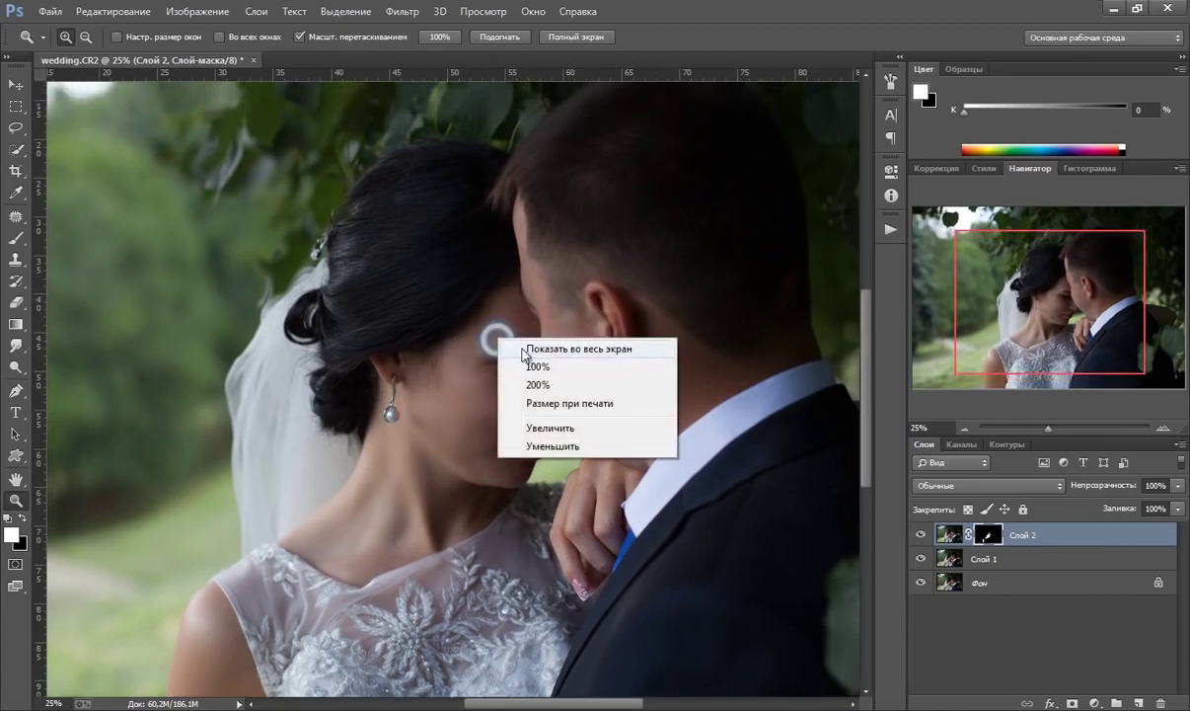
click(546, 340)
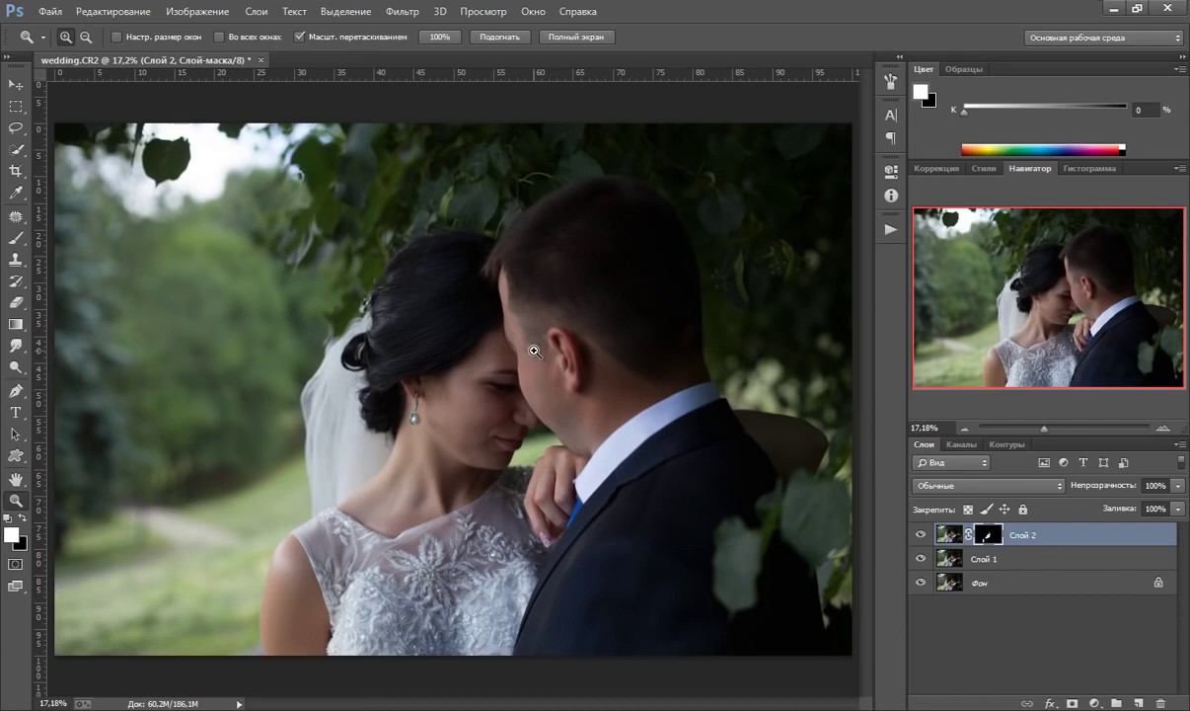
- Stamp visible layers into a new layer, then in Camera Raw set Exposure +1.00 and raise Contrast
key(ctrl+shift+alt+e)
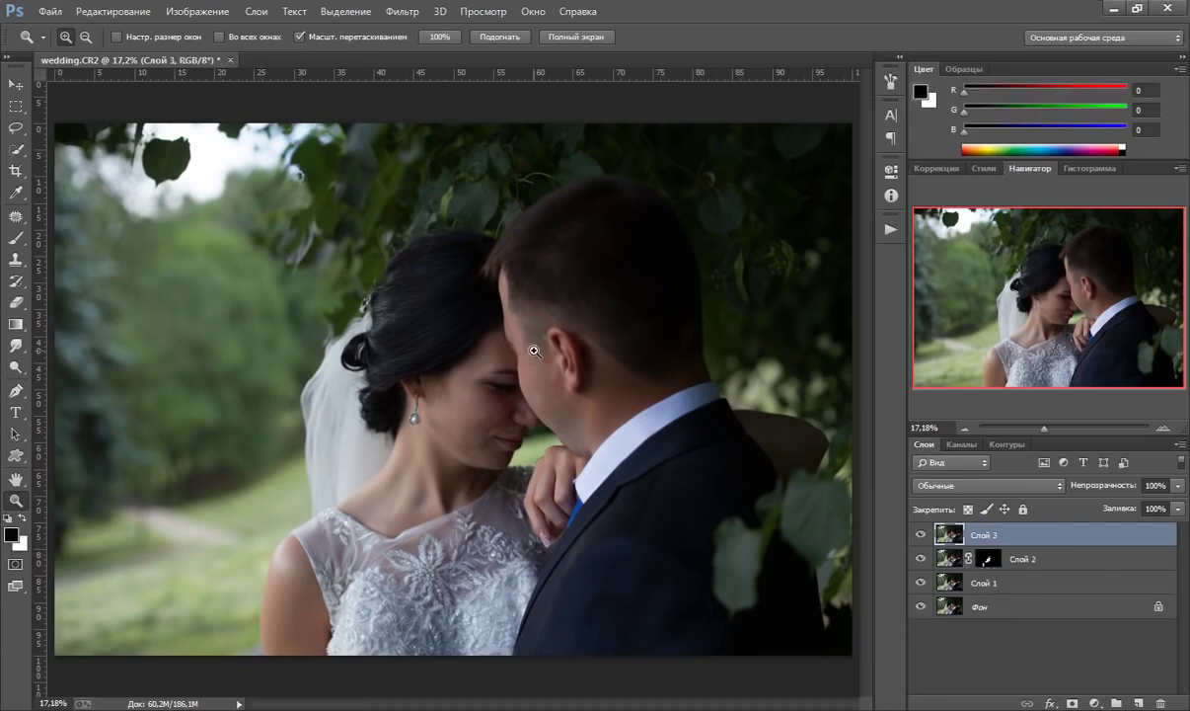
click(393, 12)
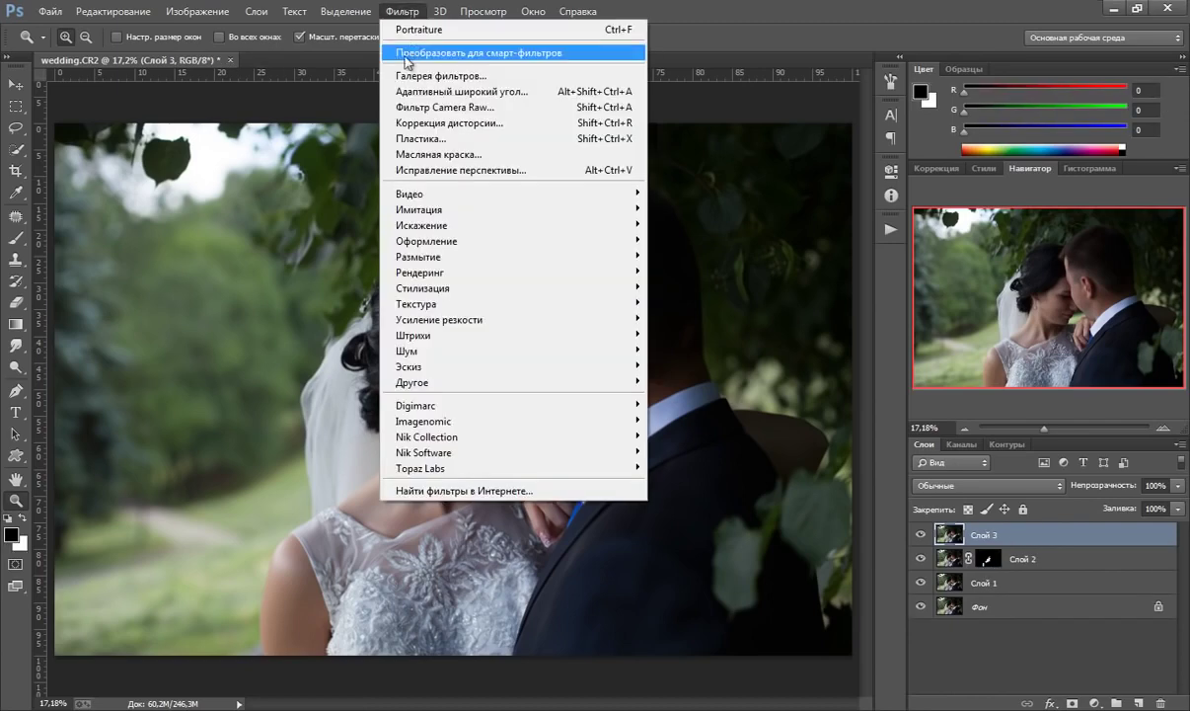
click(434, 107)
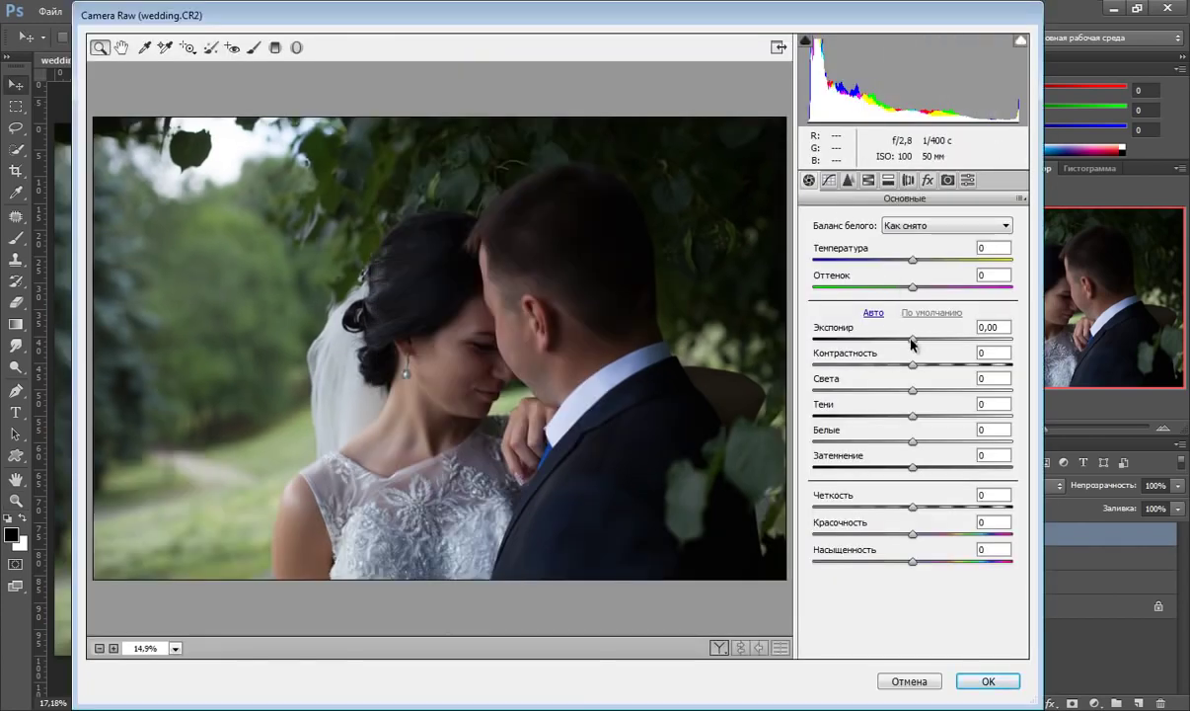
drag(916, 343, 934, 342)
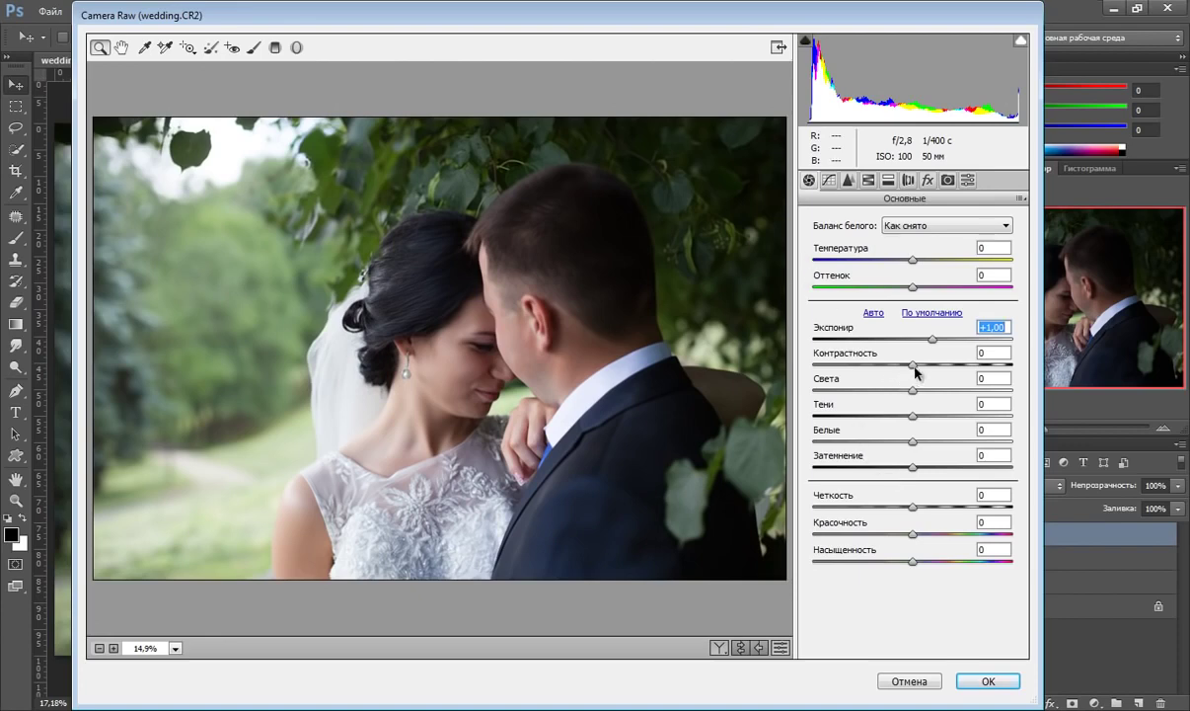
drag(916, 367, 939, 369)
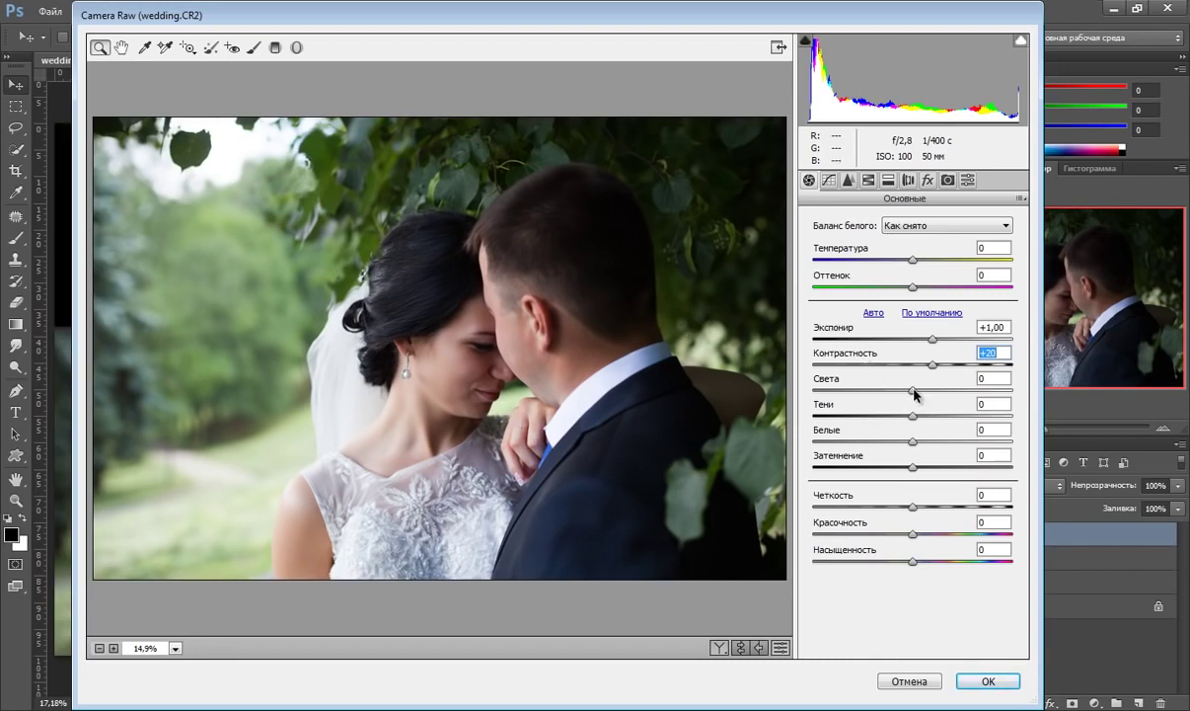
- Set Highlights -100, Whites -80, Shadows +75, Blacks +75, Clarity +20, Vibrance +6, Saturation slightly lower
drag(914, 393, 785, 378)
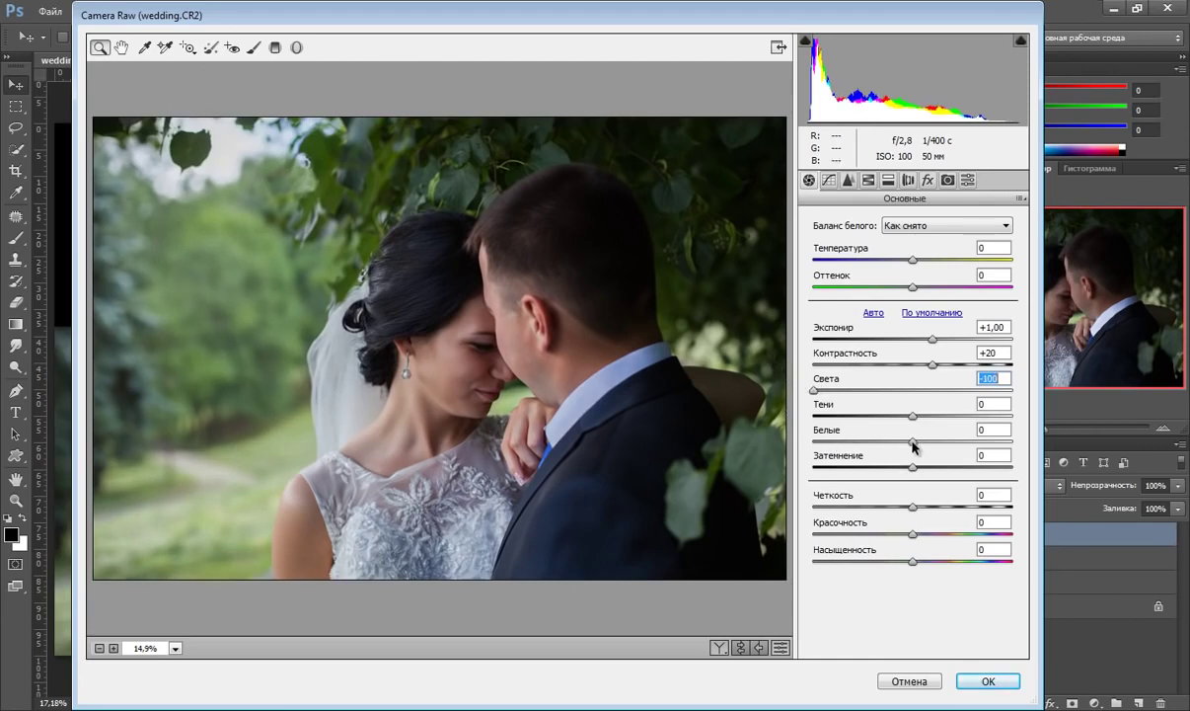
drag(914, 445, 845, 440)
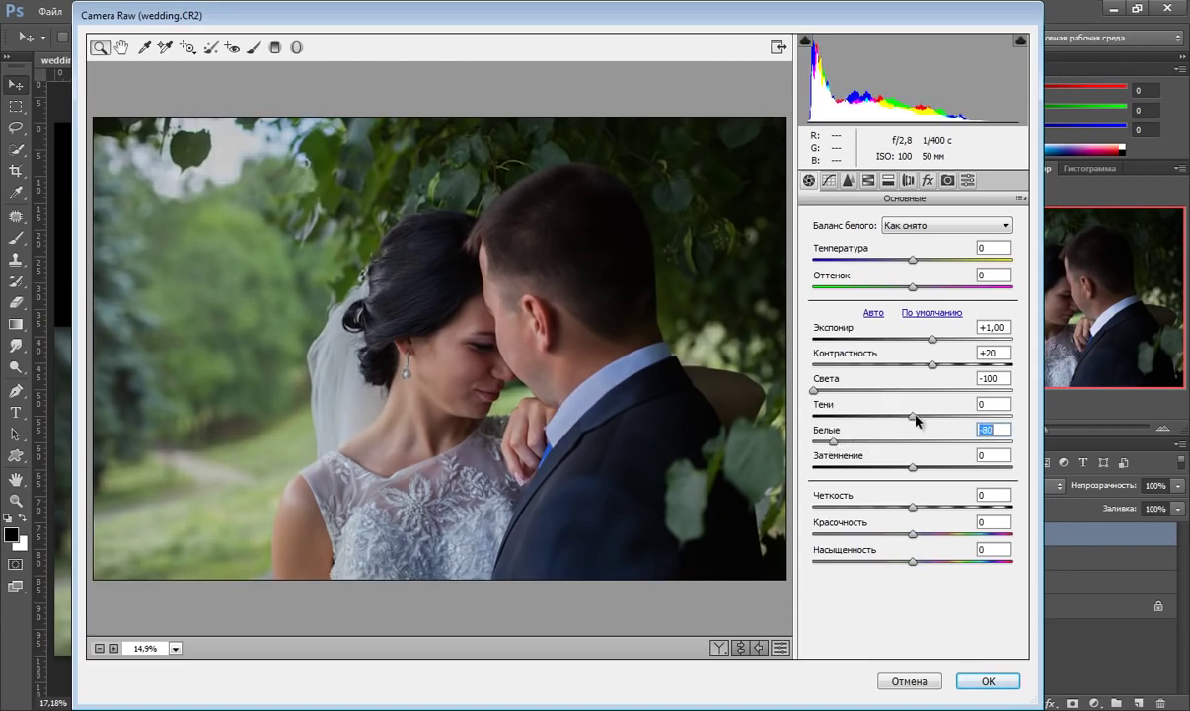
drag(912, 416, 983, 420)
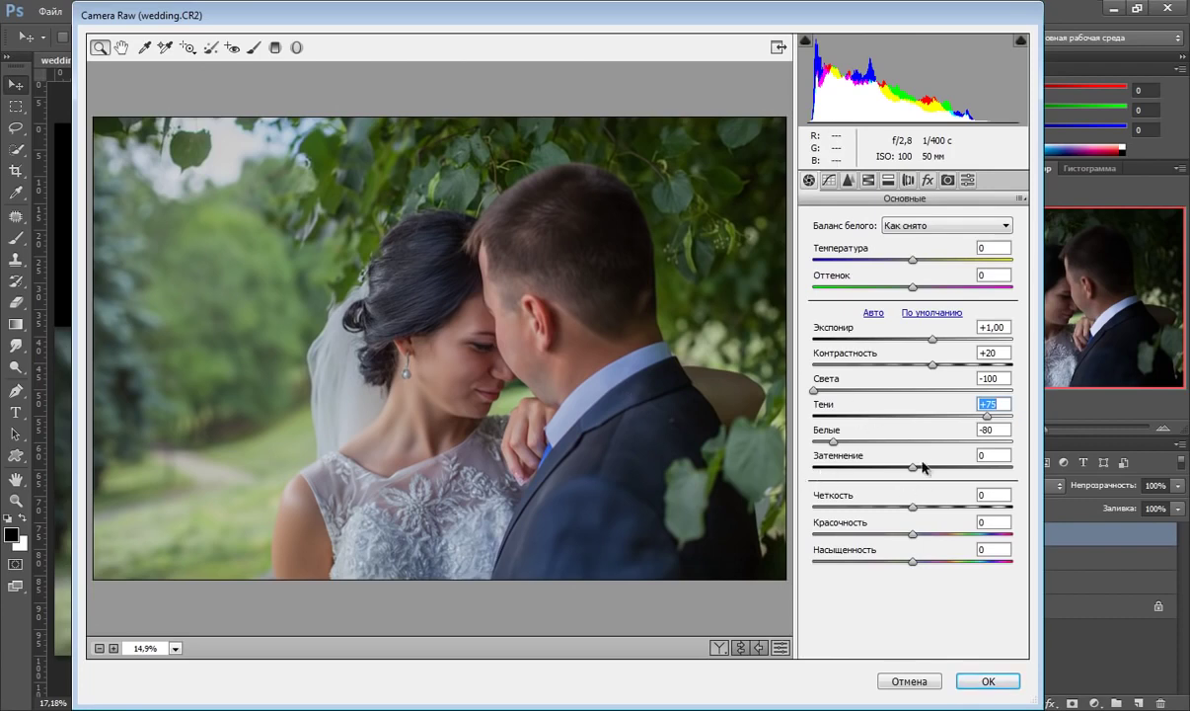
drag(915, 468, 985, 466)
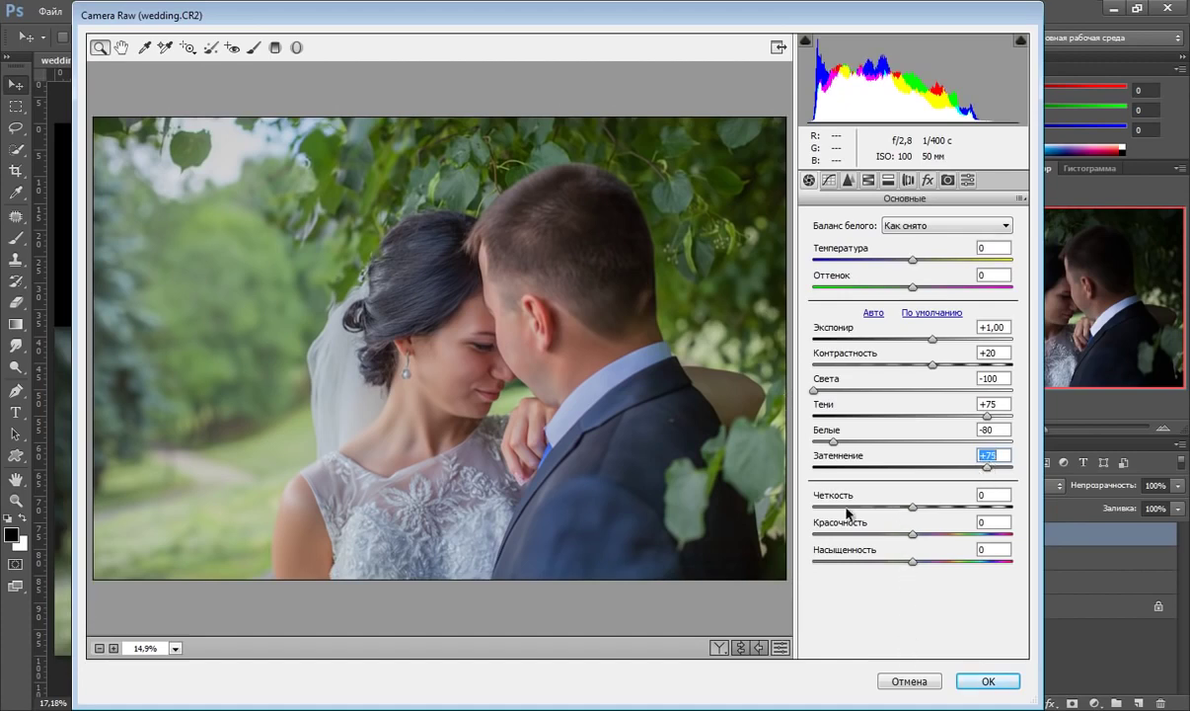
drag(912, 506, 928, 507)
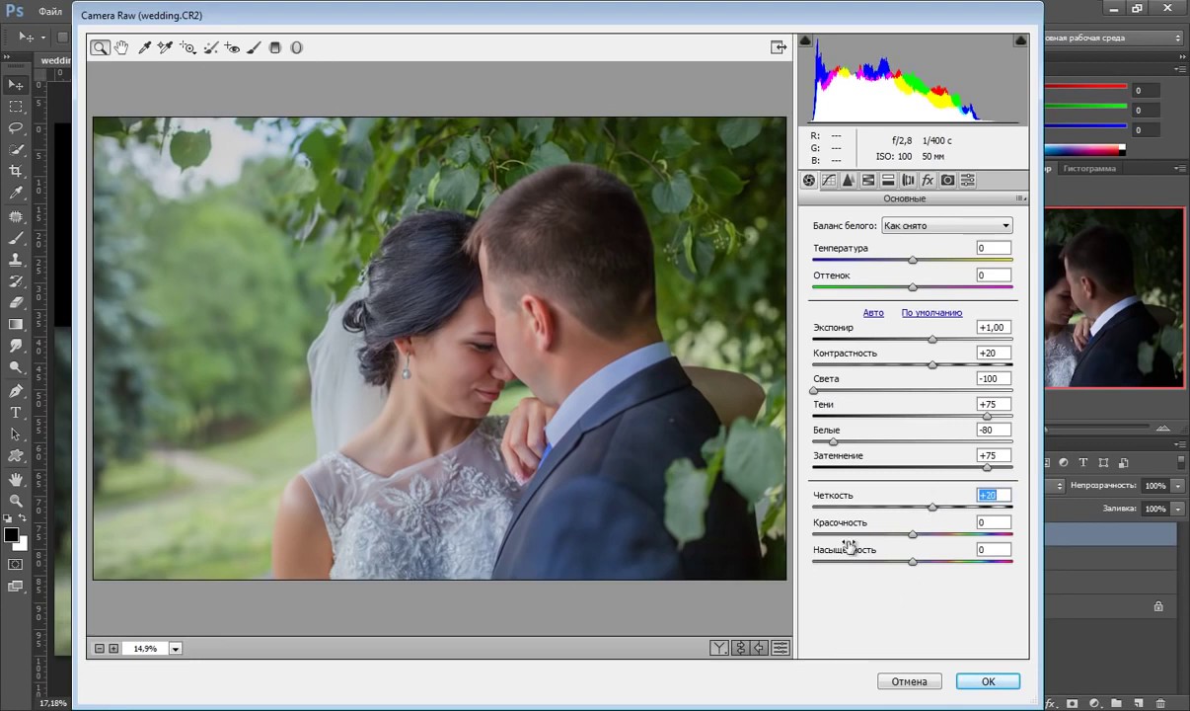
drag(915, 534, 924, 534)
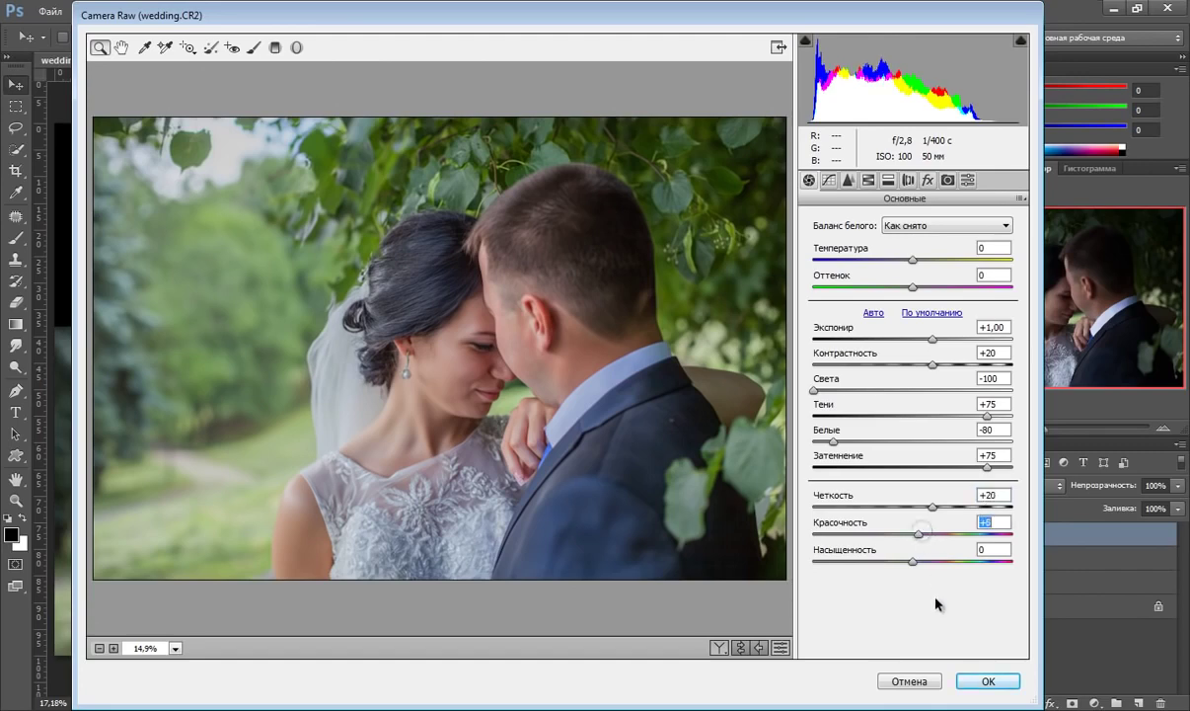
drag(913, 563, 910, 564)
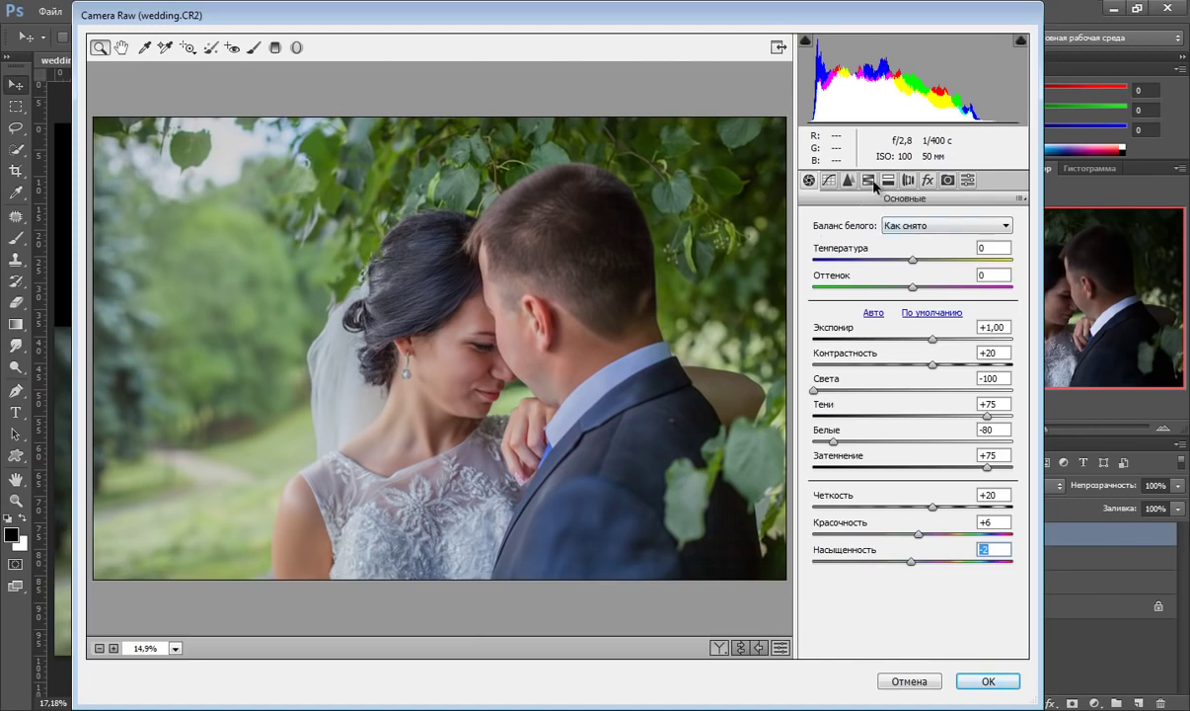
- In HSL Hue, set Reds +25, Oranges -15, Yellows -48 and Greens +5
click(869, 181)
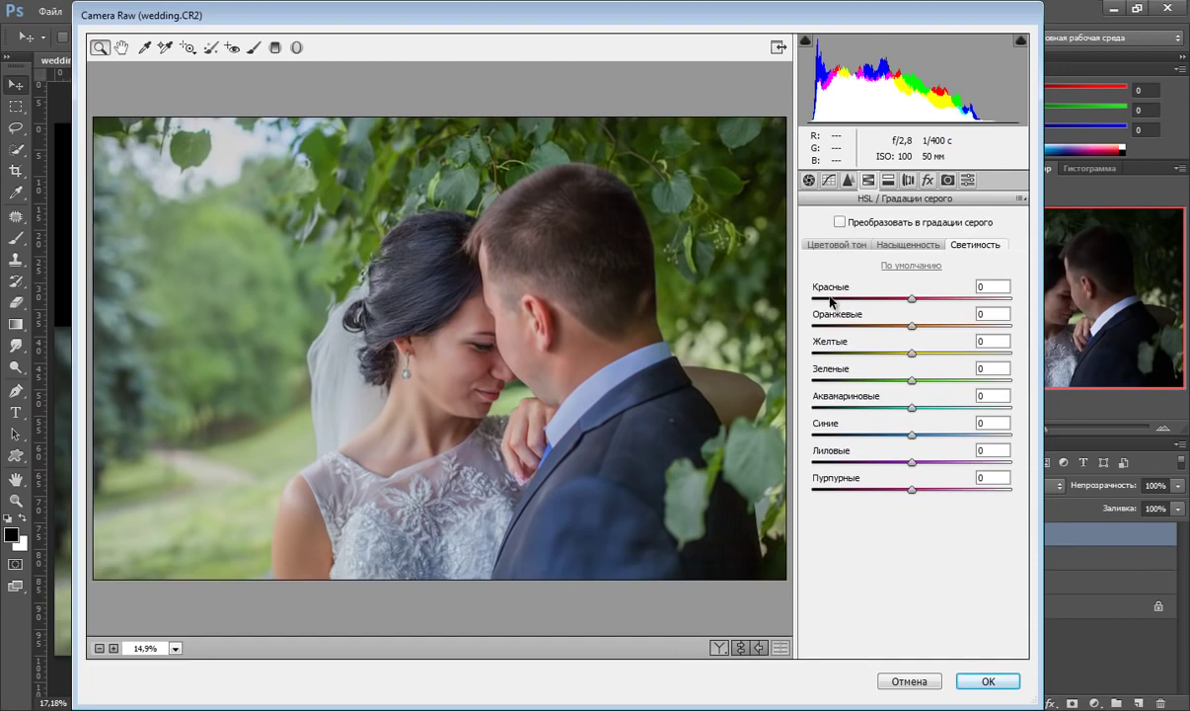
click(844, 247)
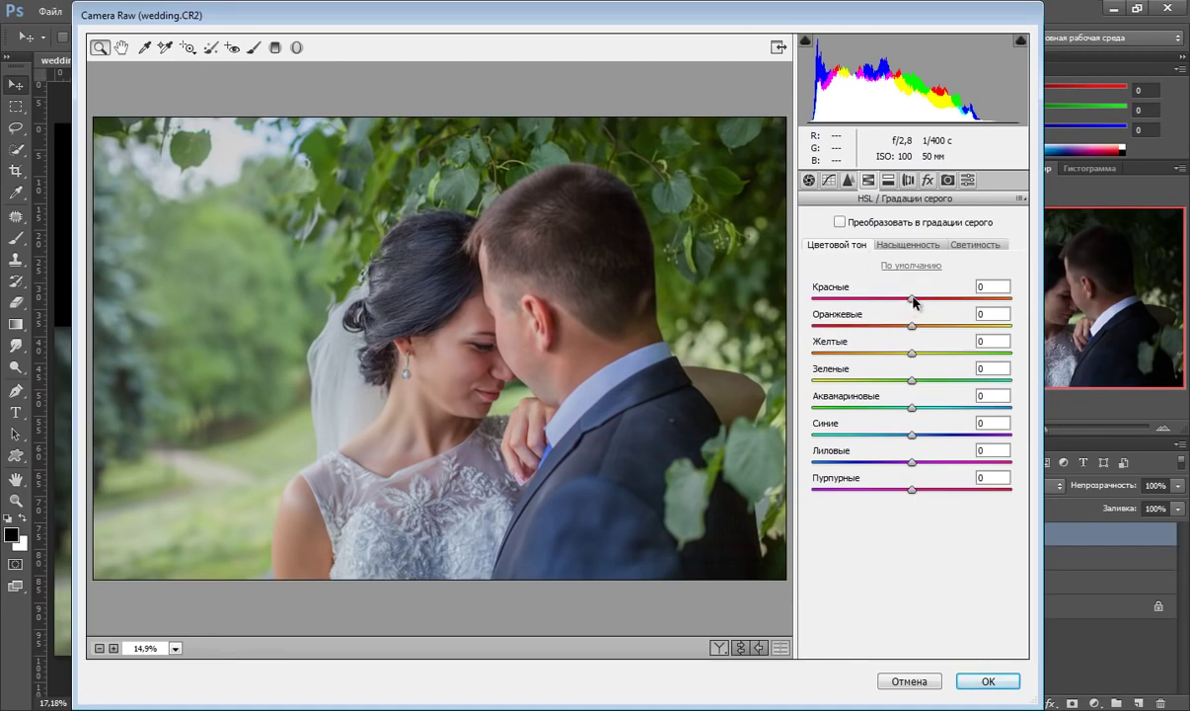
drag(912, 296, 929, 306)
drag(929, 305, 939, 305)
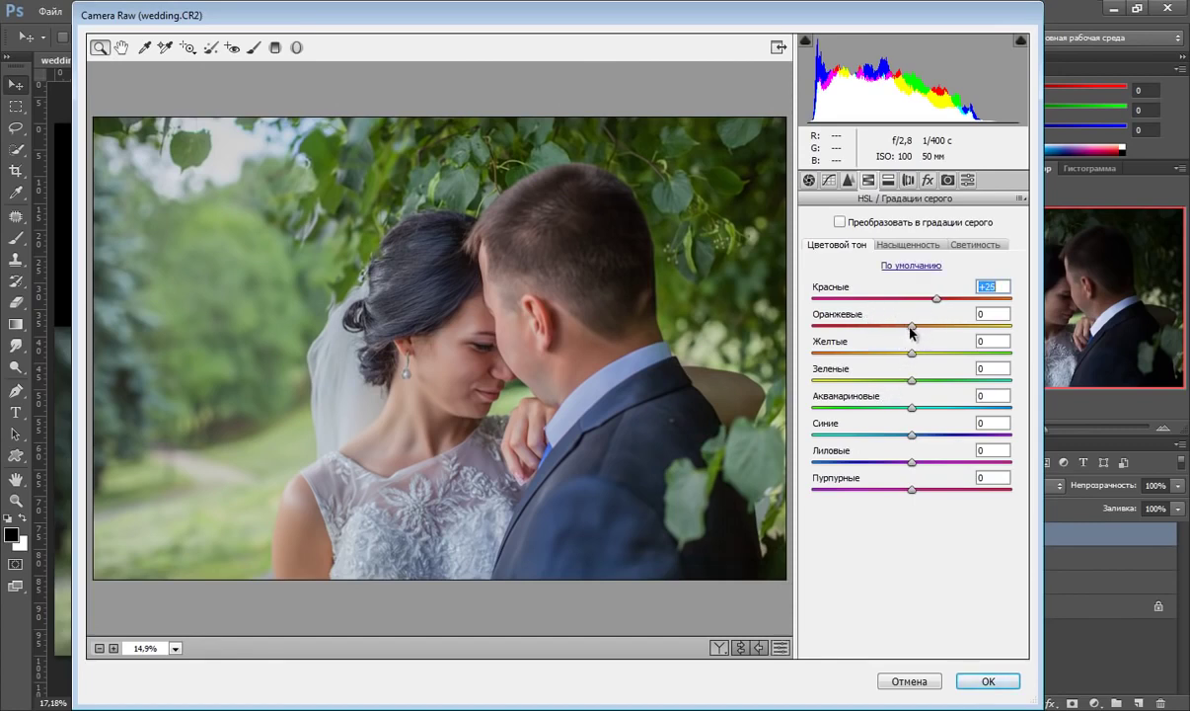
drag(910, 328, 891, 328)
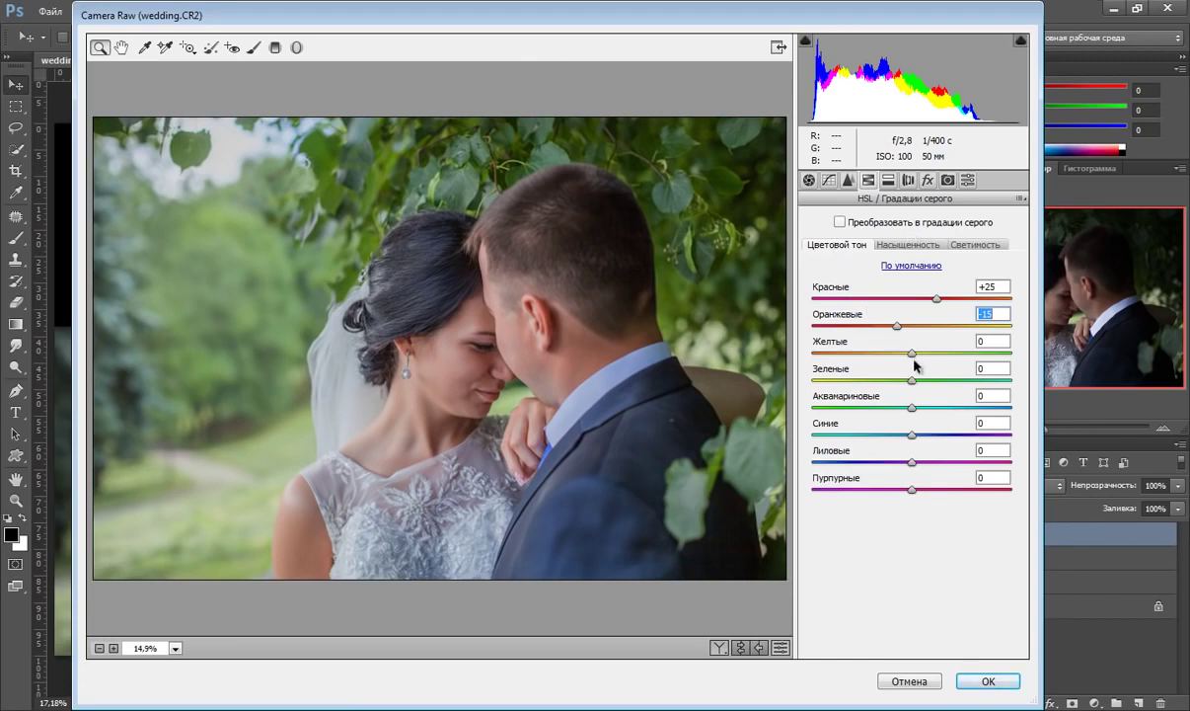
mouse_move(912, 353)
mouse_down()
mouse_move(869, 348)
mouse_move(874, 359)
mouse_up()
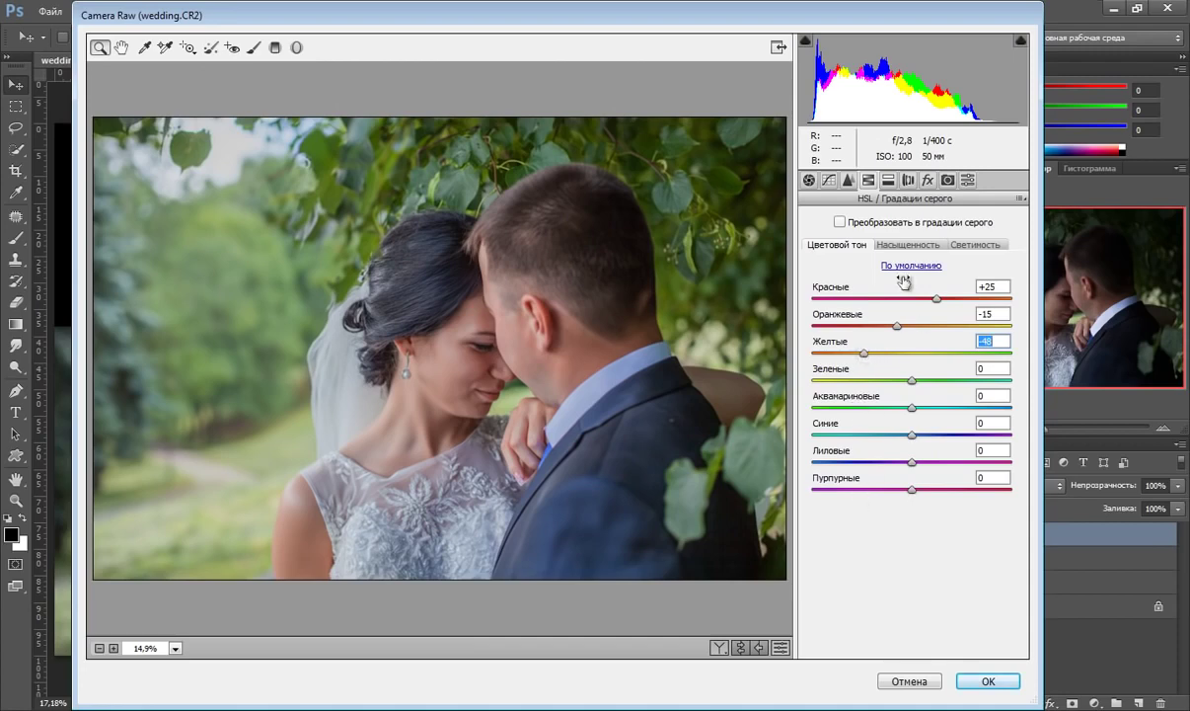
drag(909, 383, 916, 381)
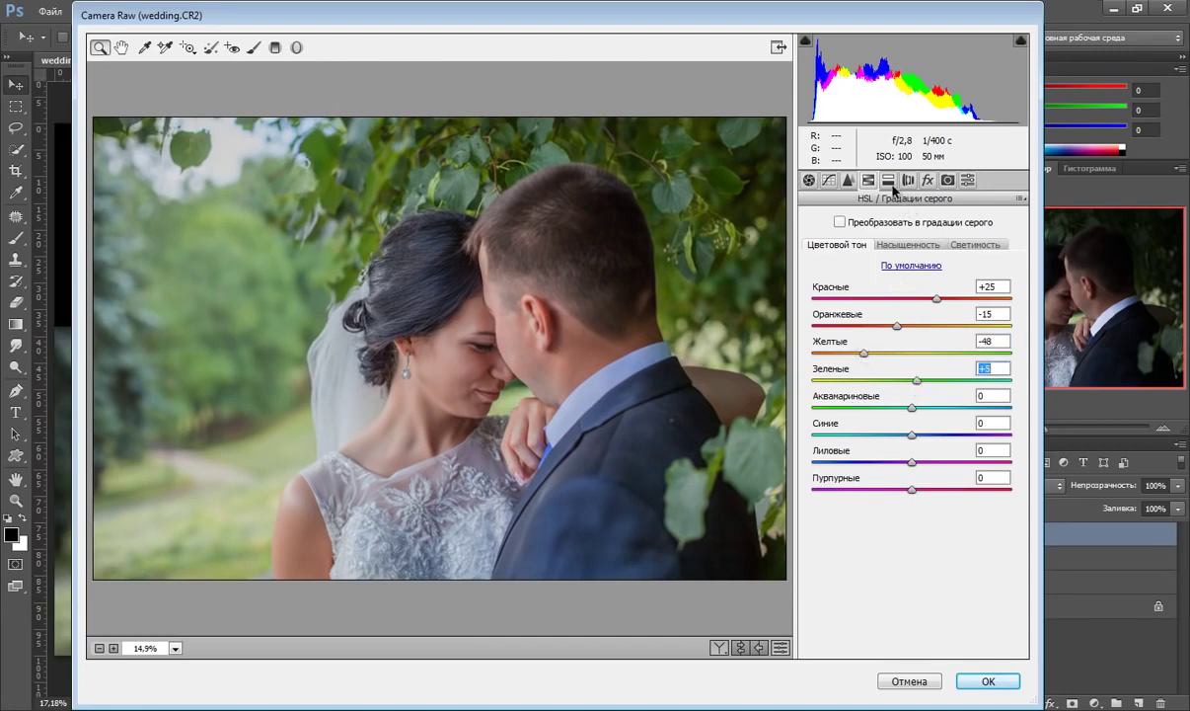
- In HSL Saturation, set Reds -27, Oranges -27, Greens +8 and Blues -24
click(917, 244)
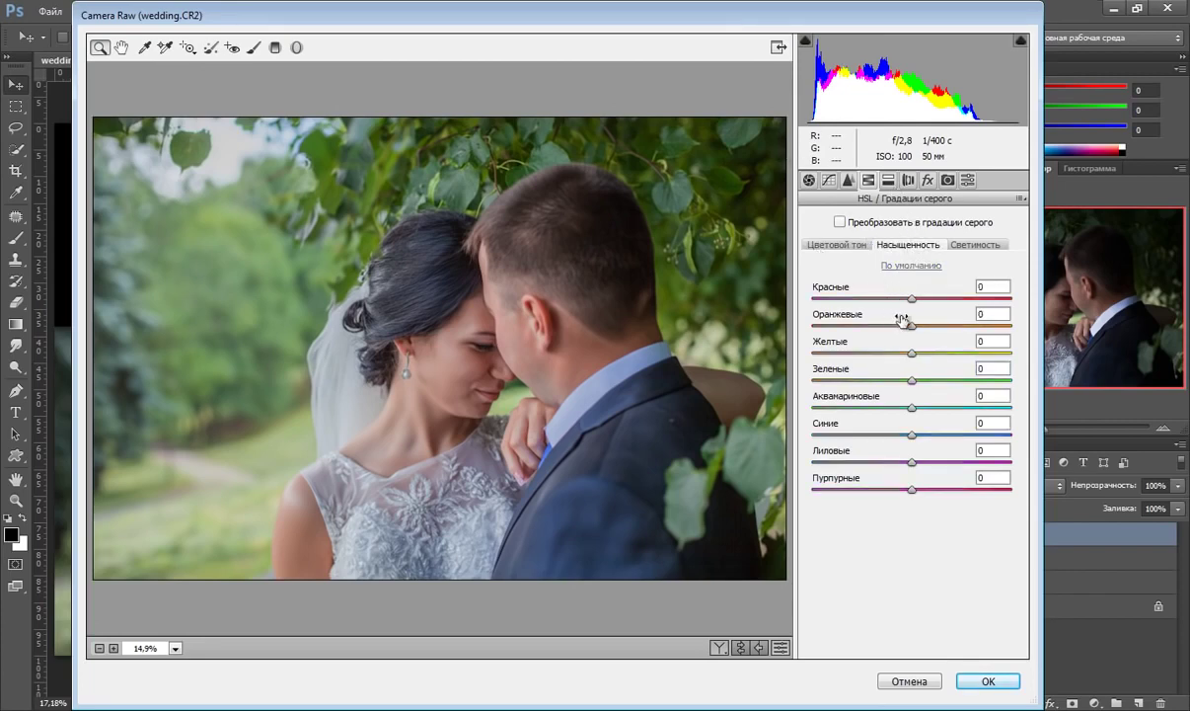
drag(912, 299, 901, 298)
drag(911, 327, 887, 325)
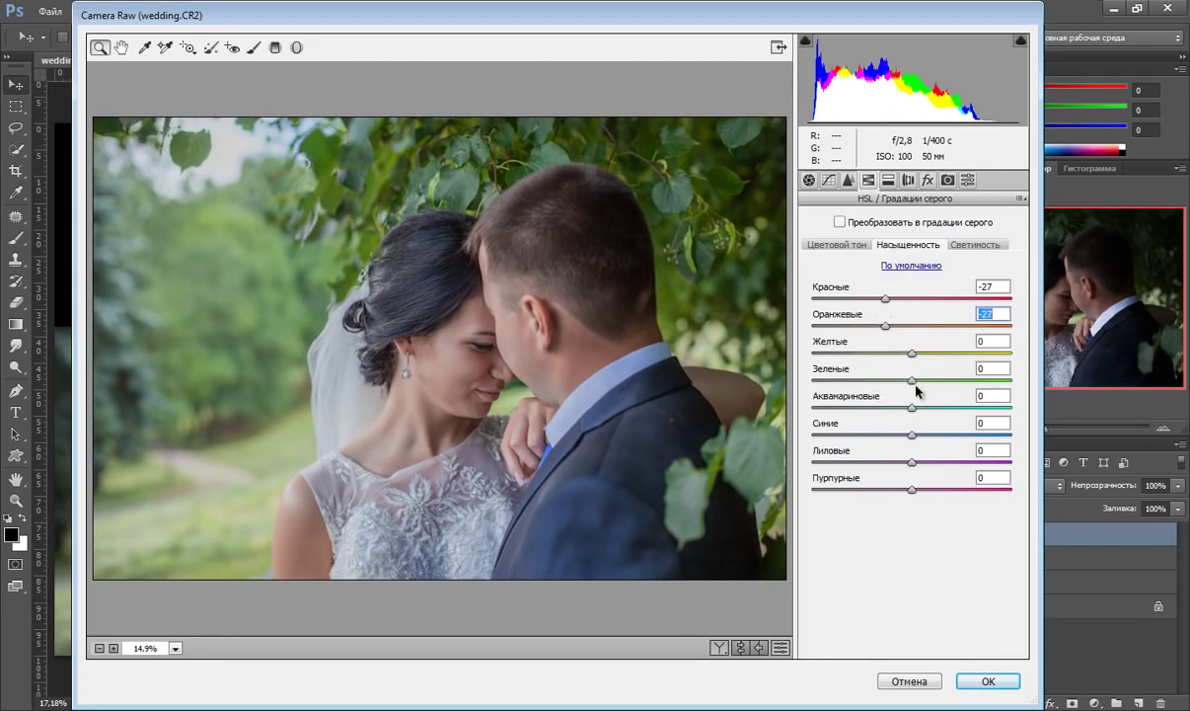
drag(913, 383, 918, 384)
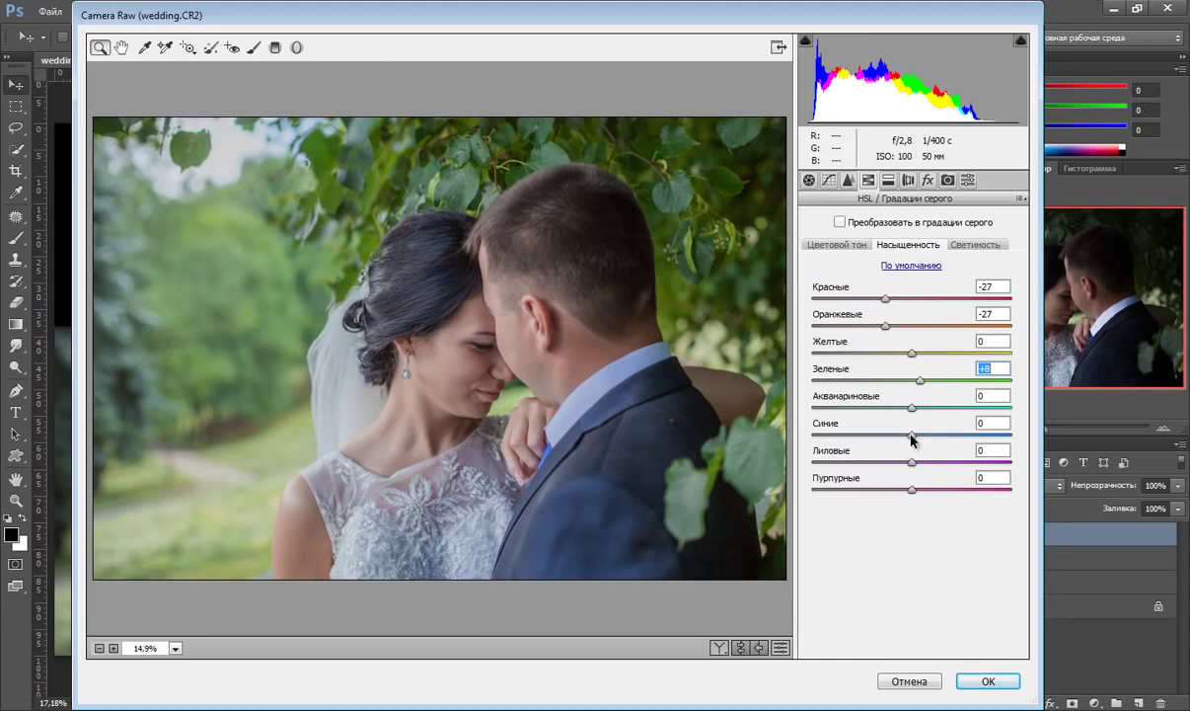
drag(911, 434, 886, 438)
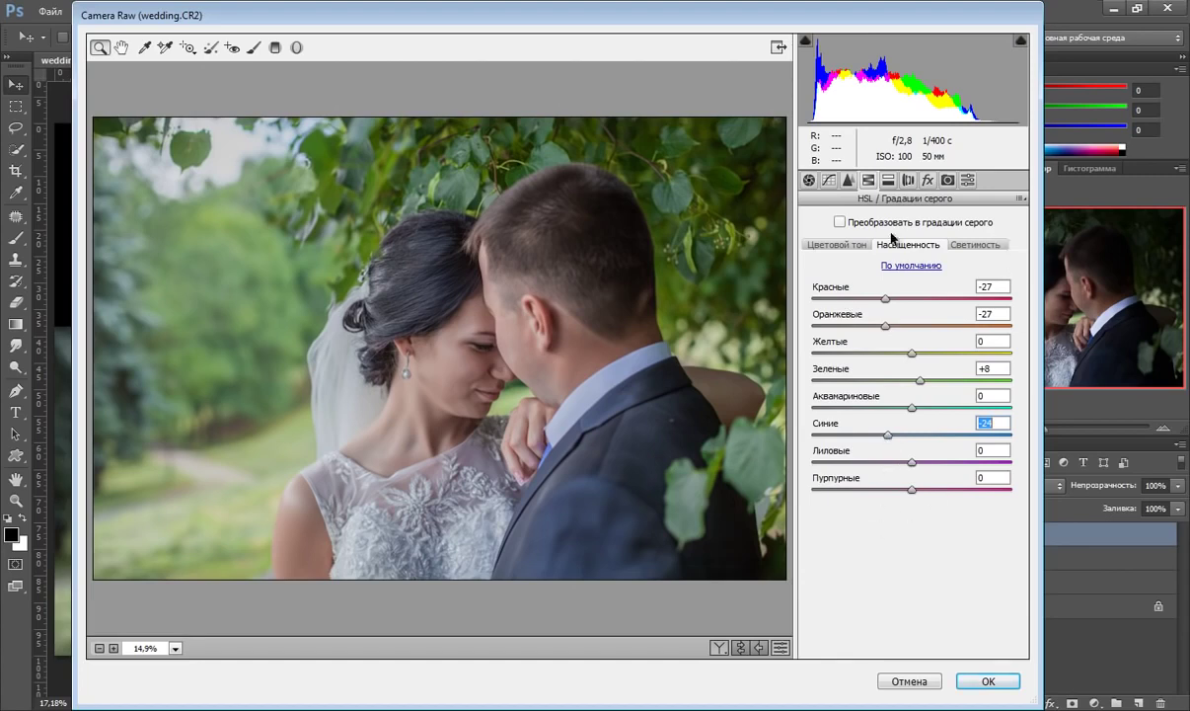
- In HSL Luminance, set Reds to +16 and Oranges to +3
click(954, 245)
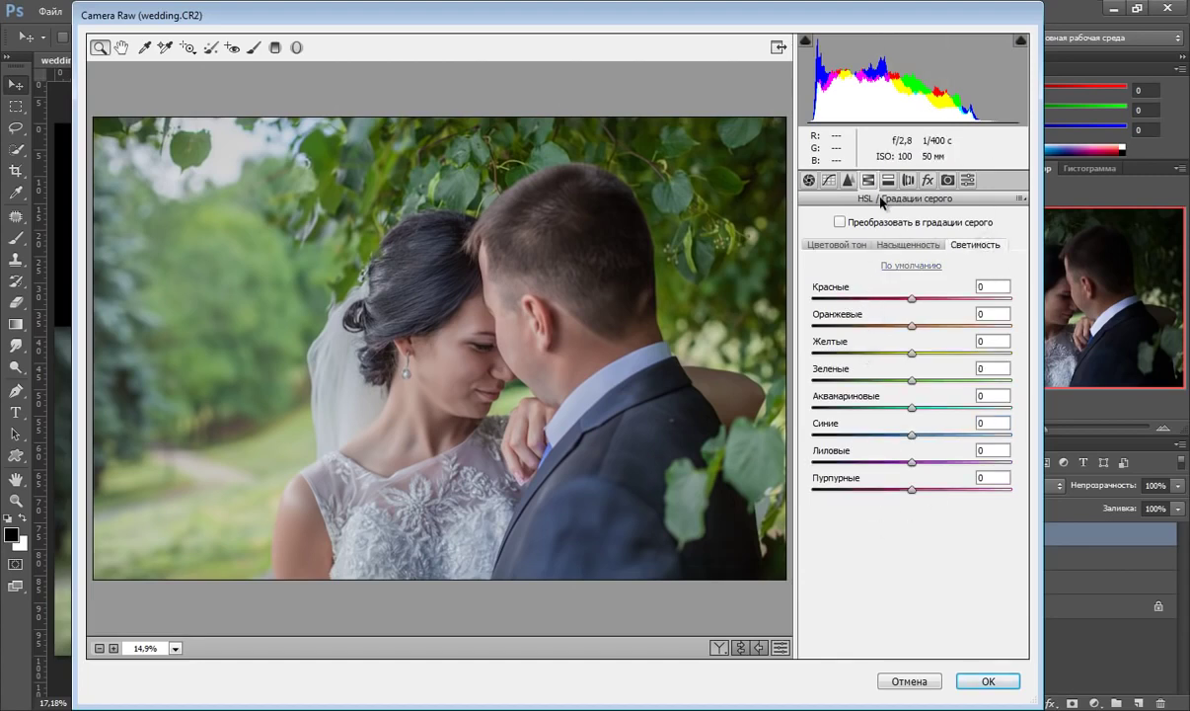
drag(915, 303, 929, 306)
drag(911, 325, 917, 327)
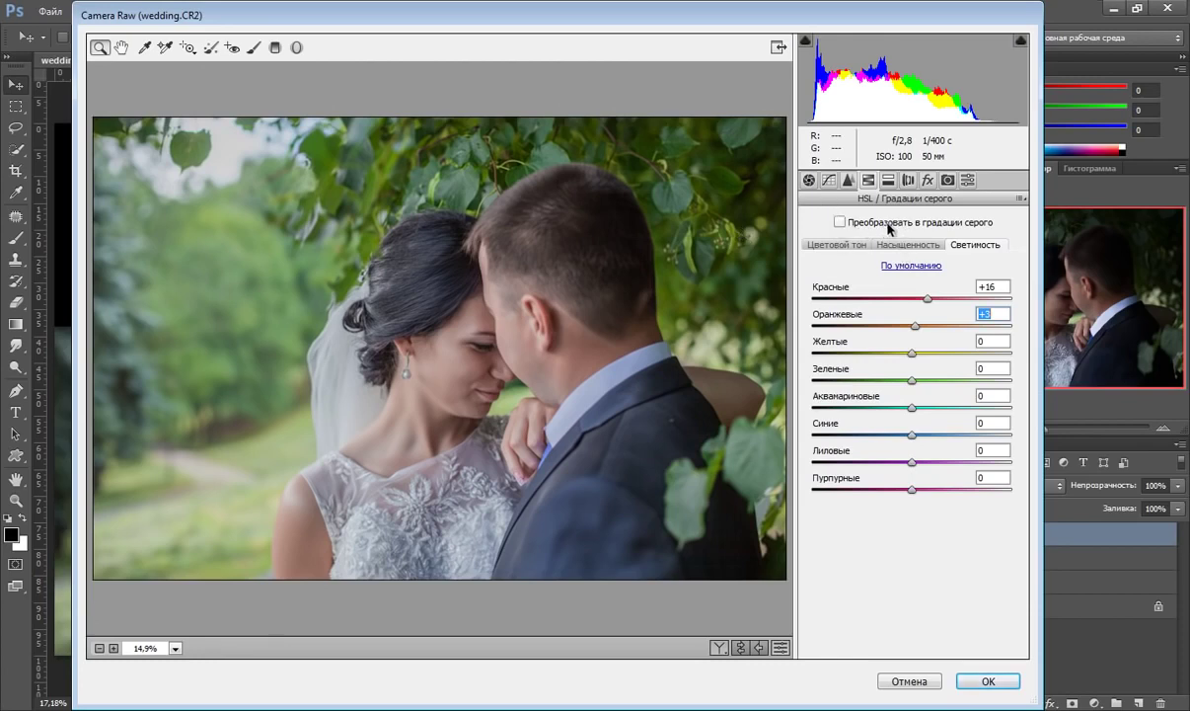
- Add a dark Highlight Priority post-crop vignette with Amount -45 and Midpoint 30
click(927, 180)
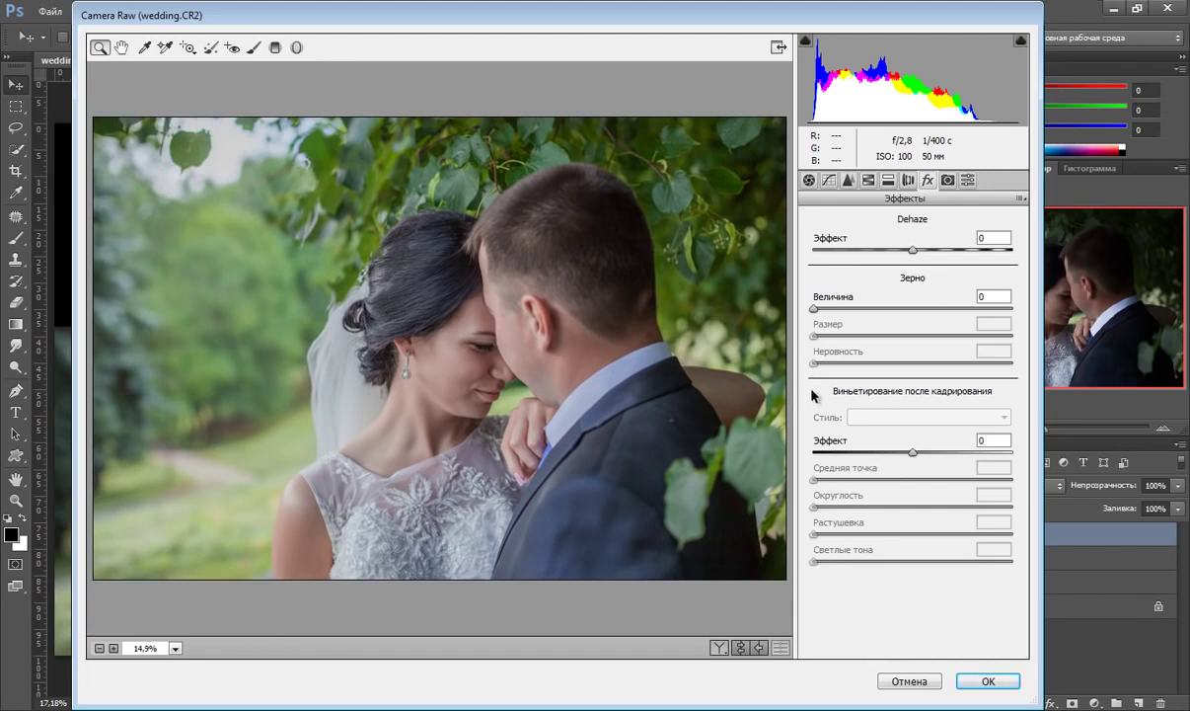
drag(913, 454, 871, 451)
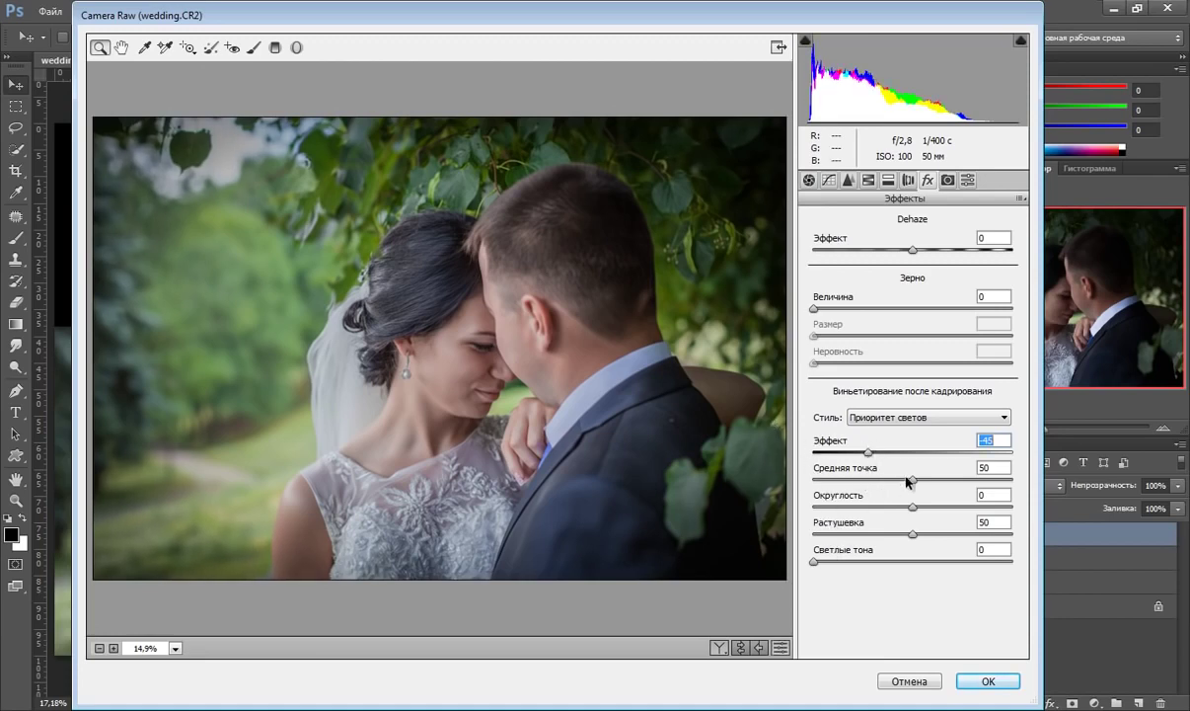
drag(910, 479, 874, 479)
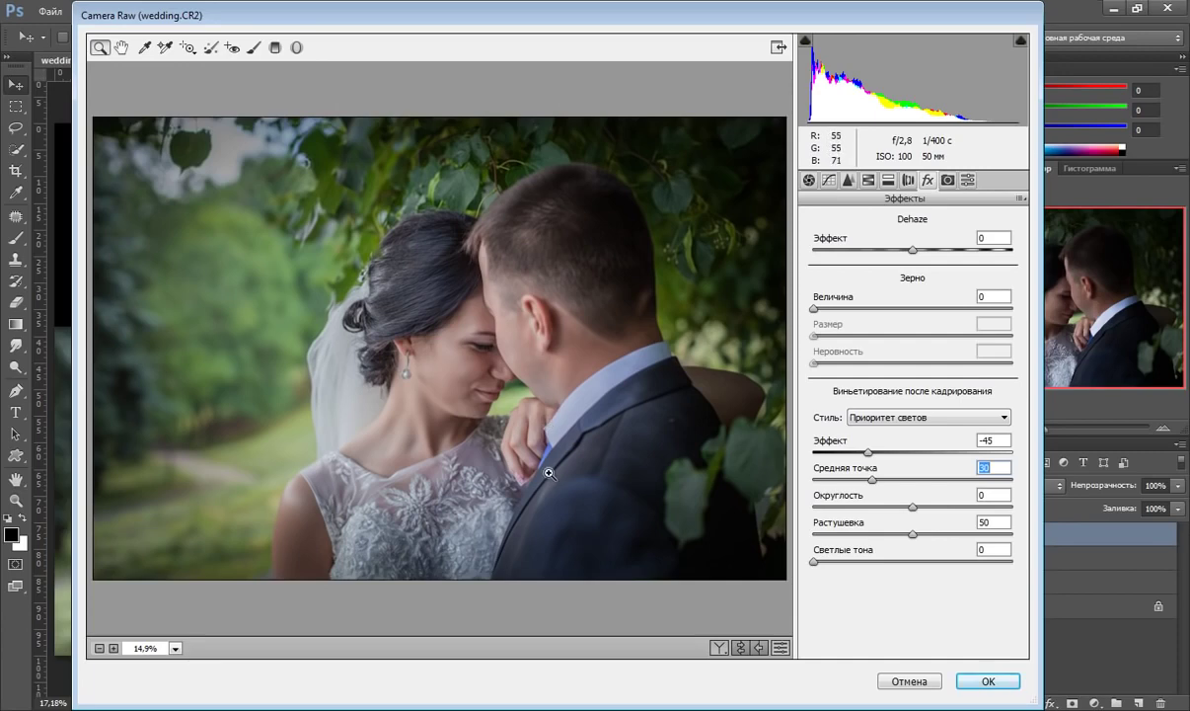
click(830, 181)
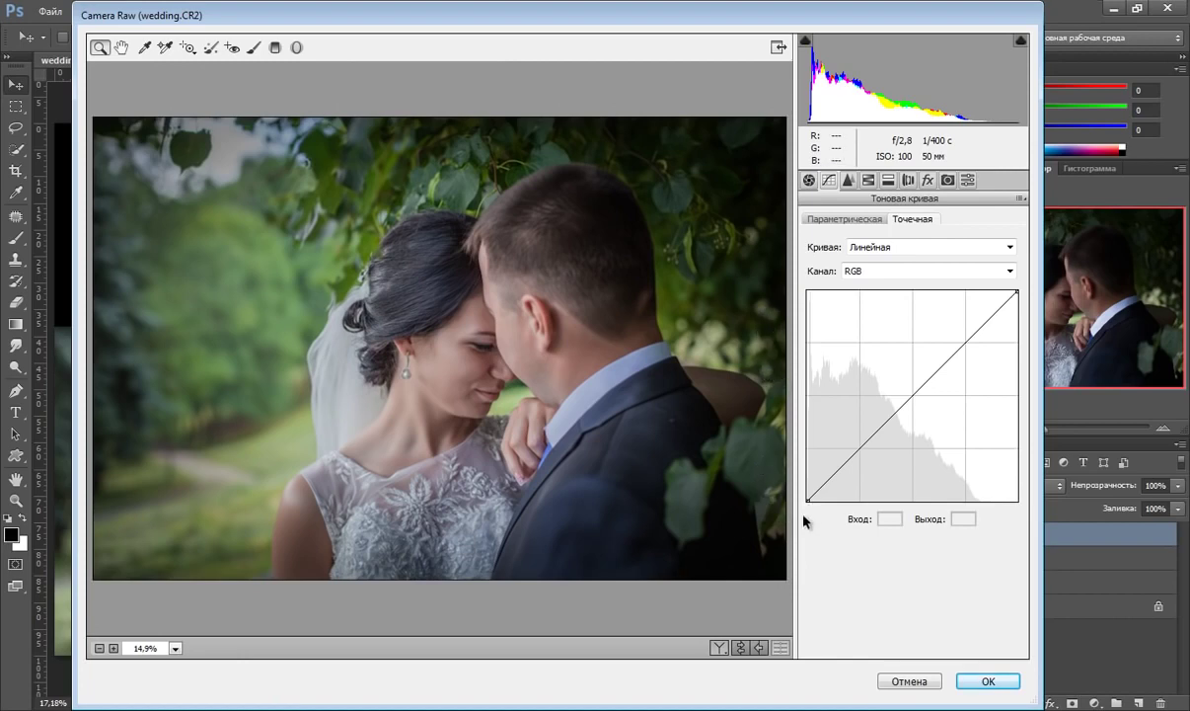
- Lift the point curve's black point and pull a lower-midtone point slightly down
mouse_move(808, 500)
mouse_down()
mouse_move(808, 483)
mouse_move(835, 472)
mouse_up()
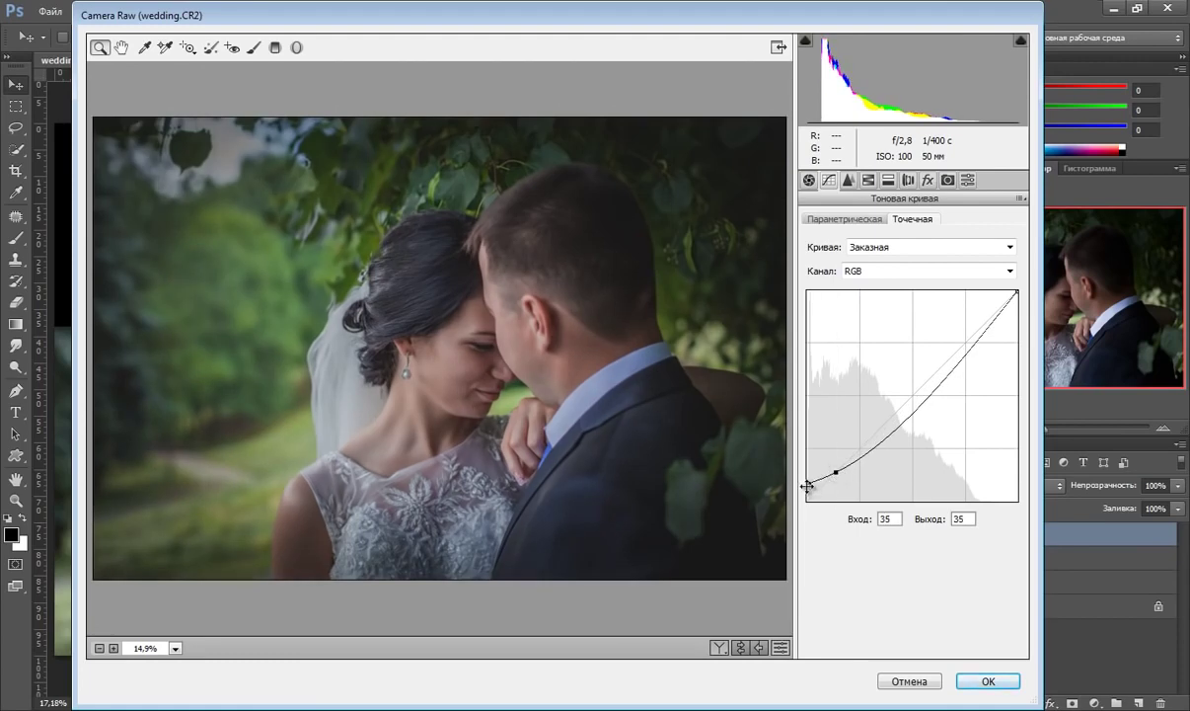
click(807, 484)
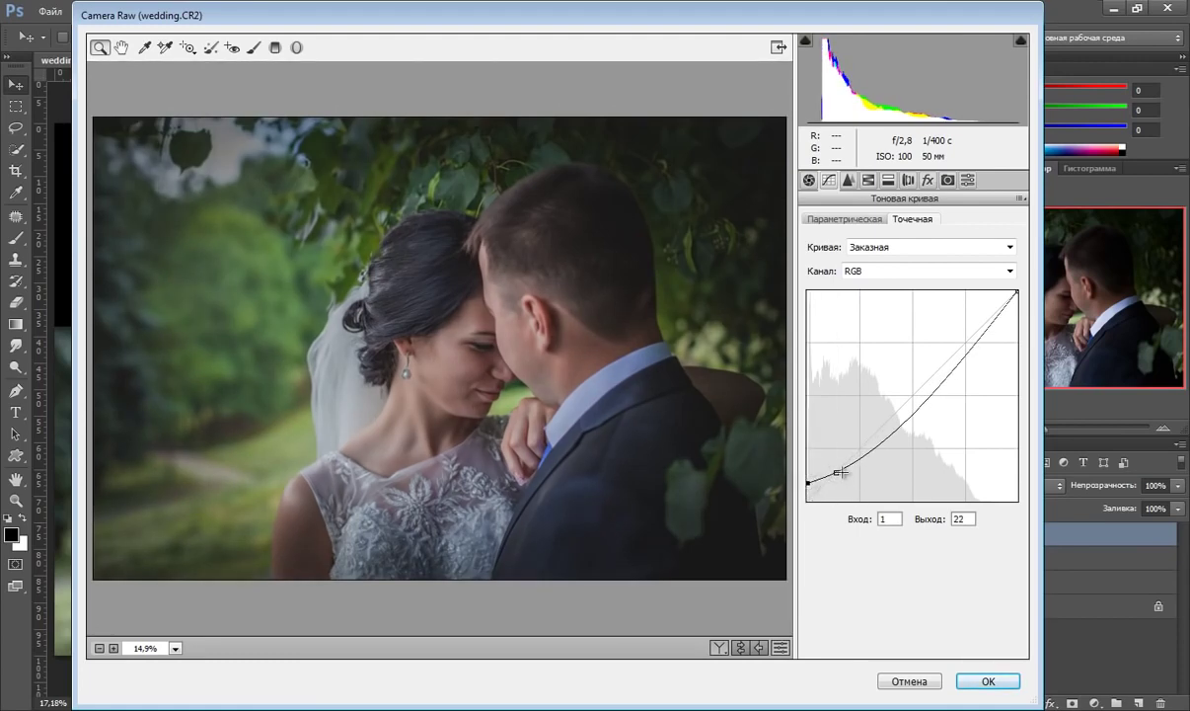
drag(838, 473, 840, 467)
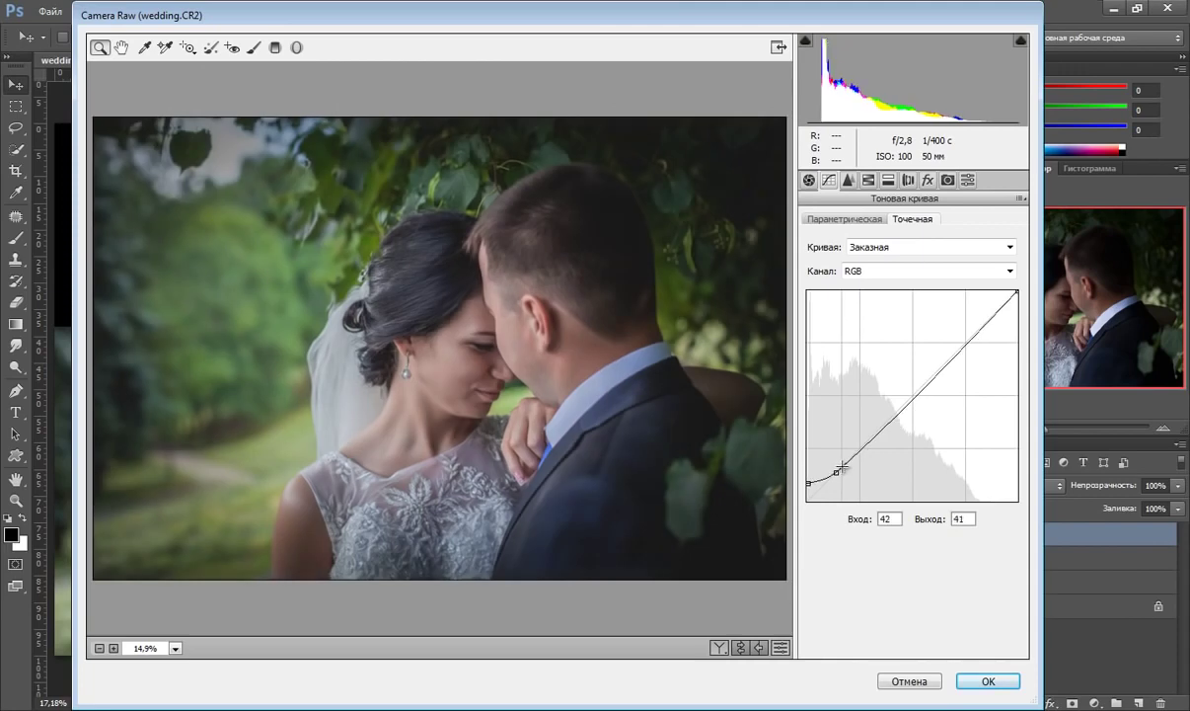
drag(887, 421, 887, 431)
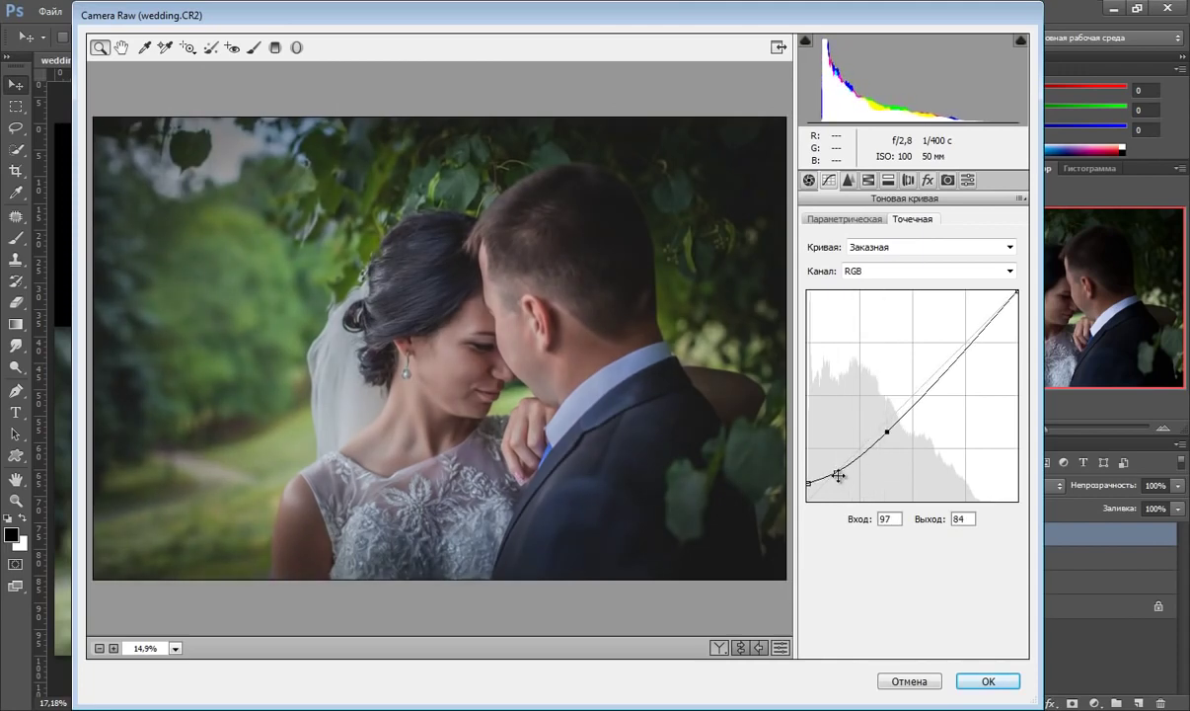
click(838, 472)
- Apply the Camera Raw grading and add a Curves adjustment layer, Кривые 1
click(988, 681)
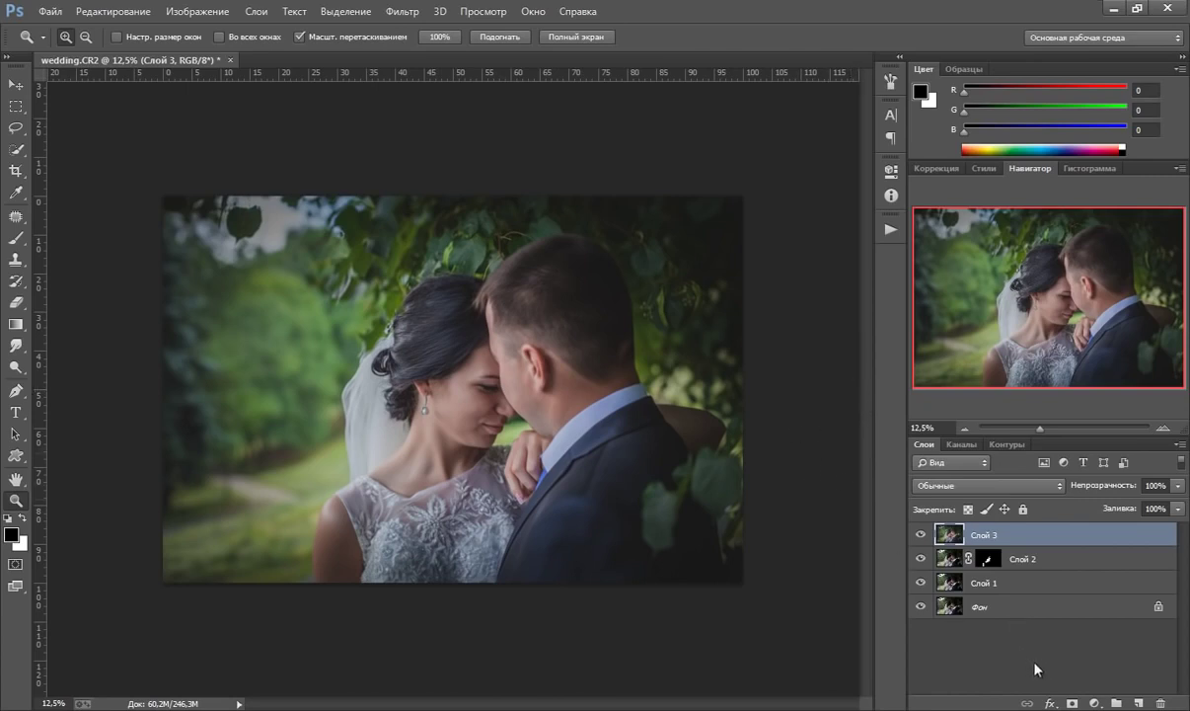
click(1094, 701)
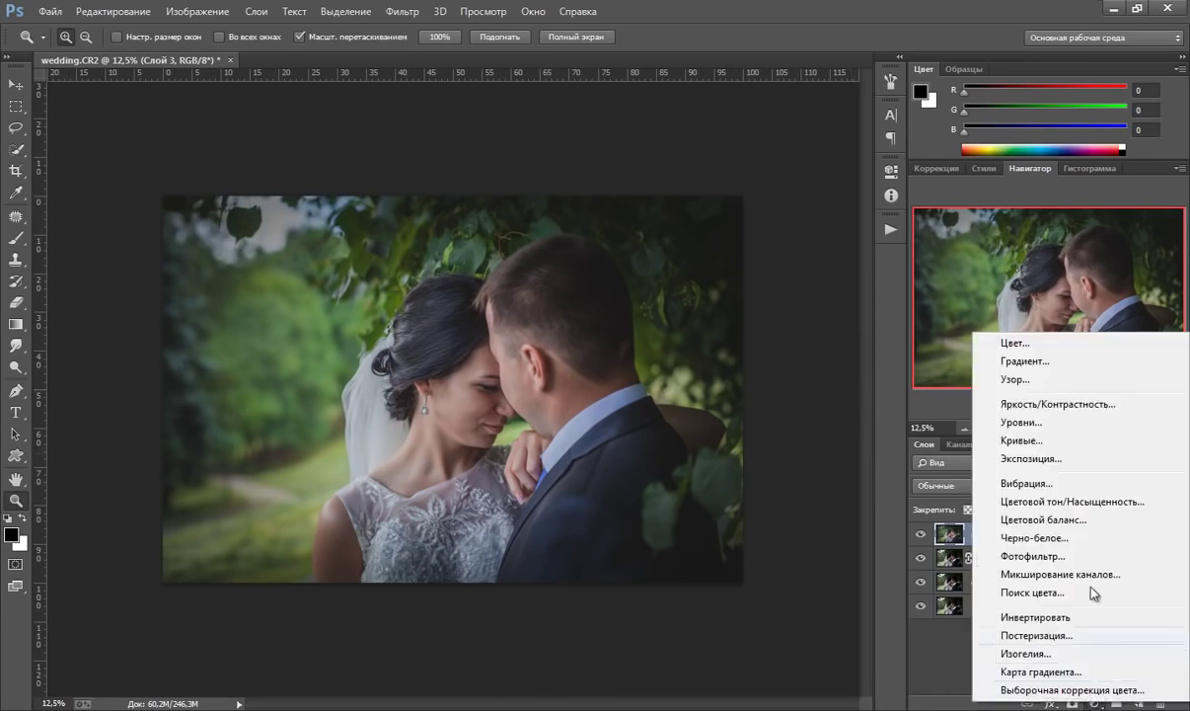
click(987, 440)
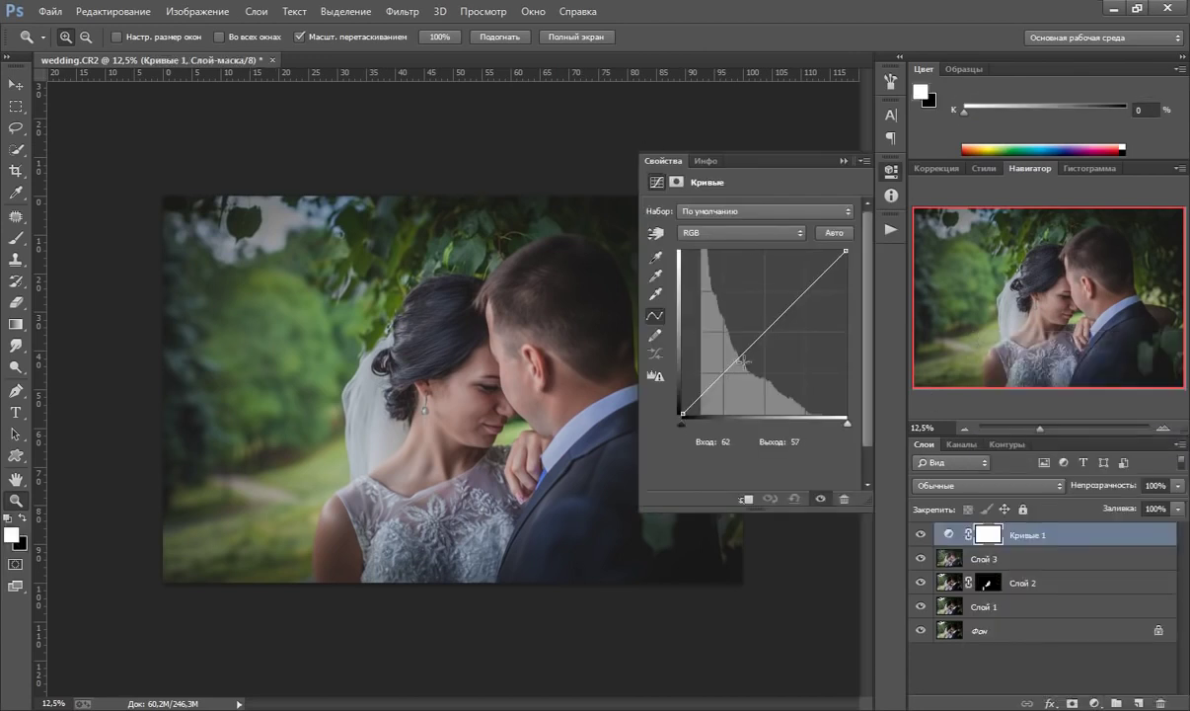
- Shape Кривые 1 by raising the upper point and lowering the shadow point
mouse_move(759, 335)
mouse_down()
mouse_move(759, 319)
mouse_move(729, 361)
mouse_up()
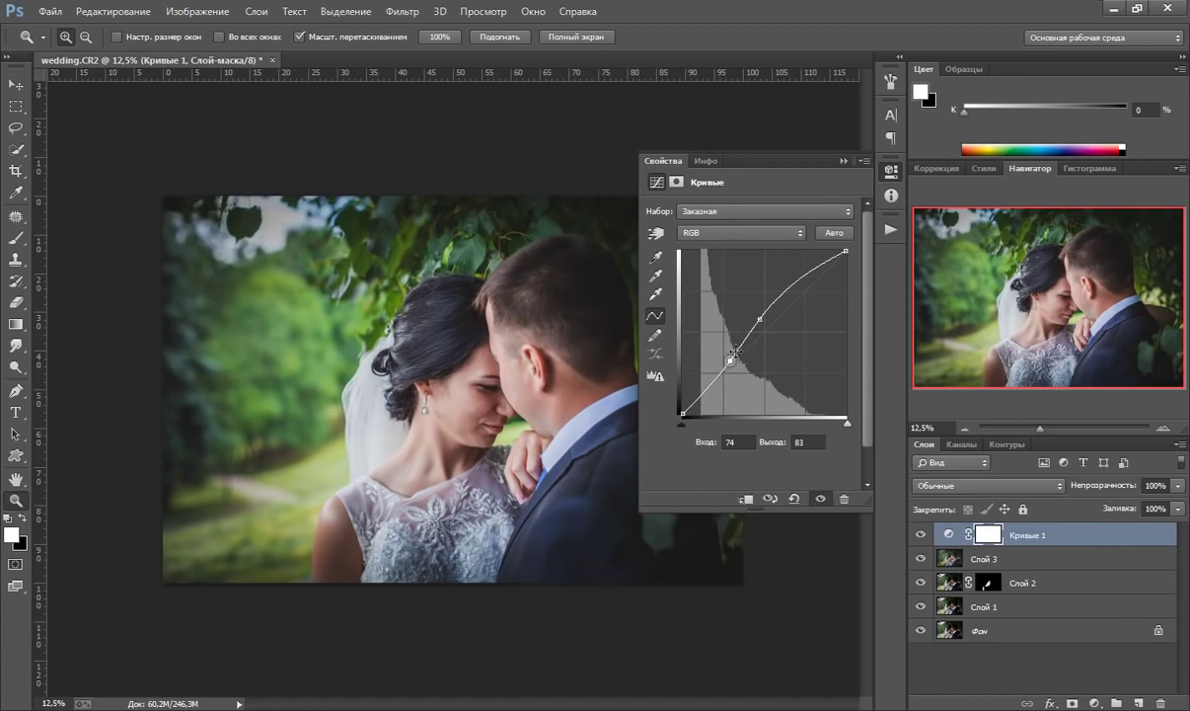
drag(759, 319, 763, 318)
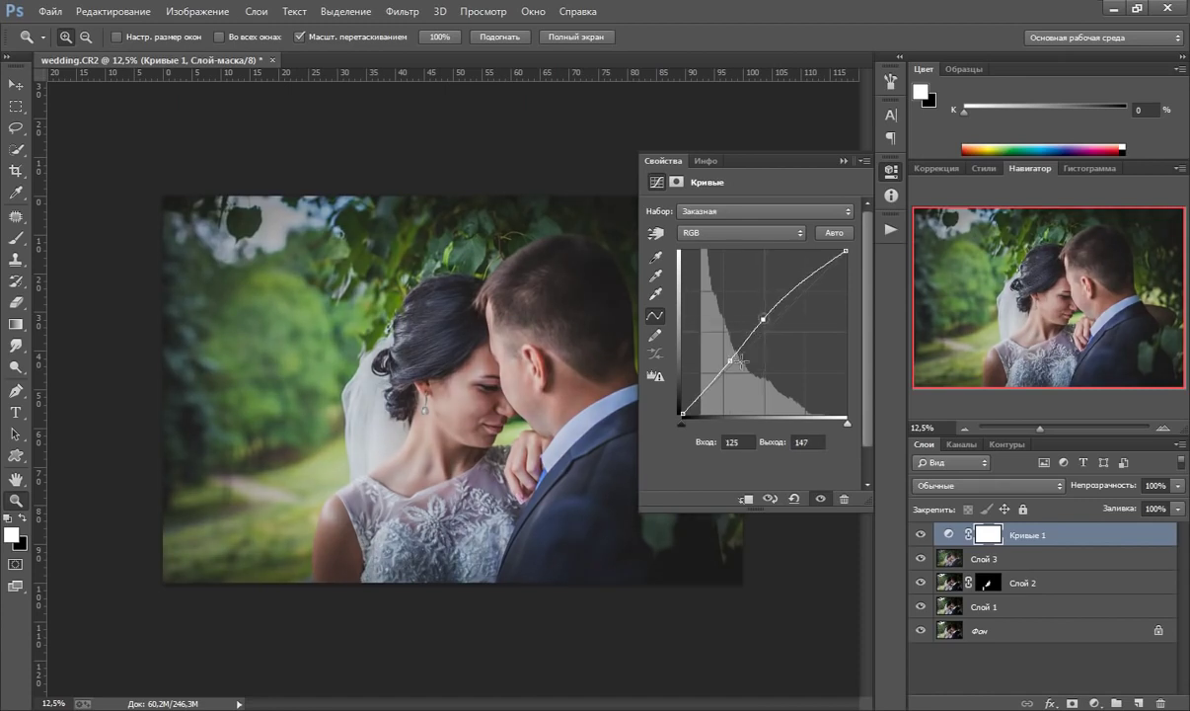
drag(727, 361, 712, 381)
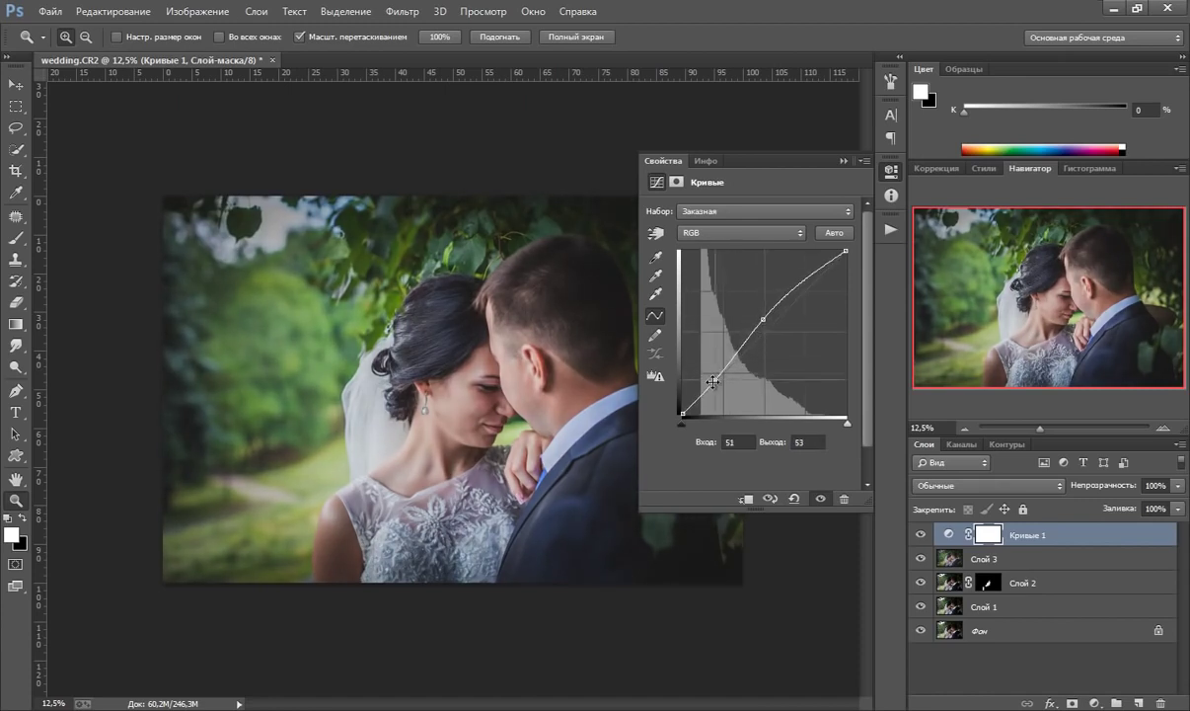
drag(763, 319, 759, 318)
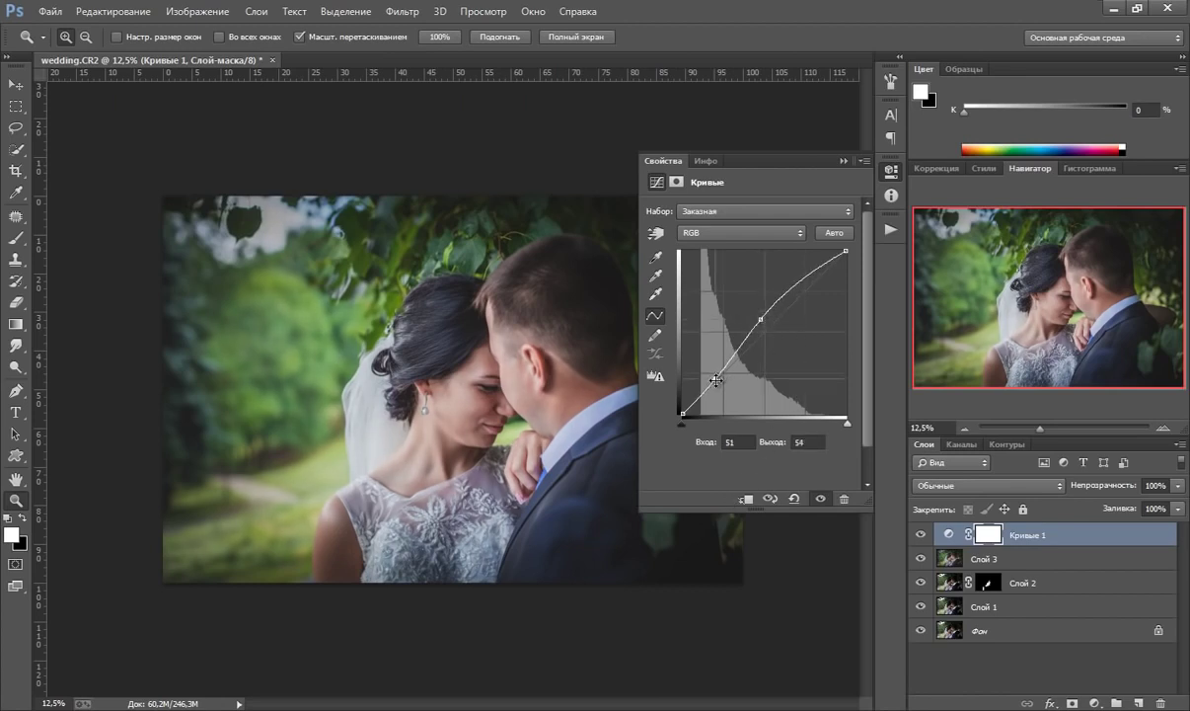
- Settle the curve points at 122→145 and 51→52, then close the Curves properties
click(715, 378)
drag(762, 318, 761, 322)
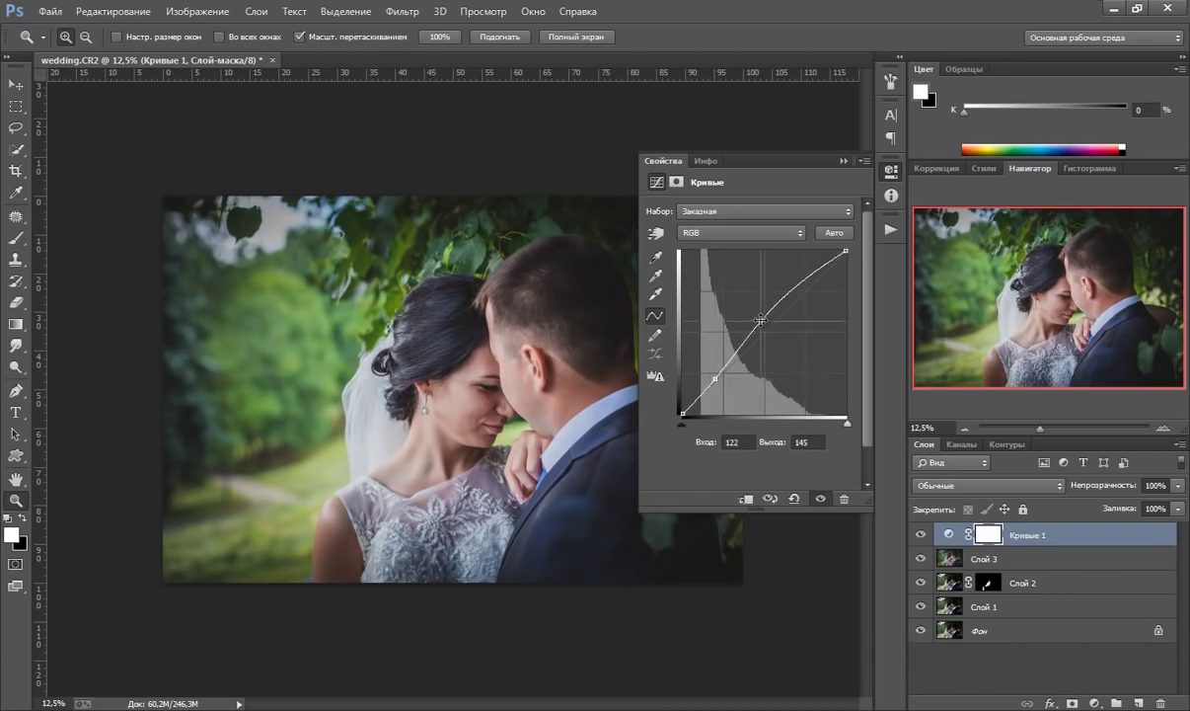
click(714, 380)
key(Down)
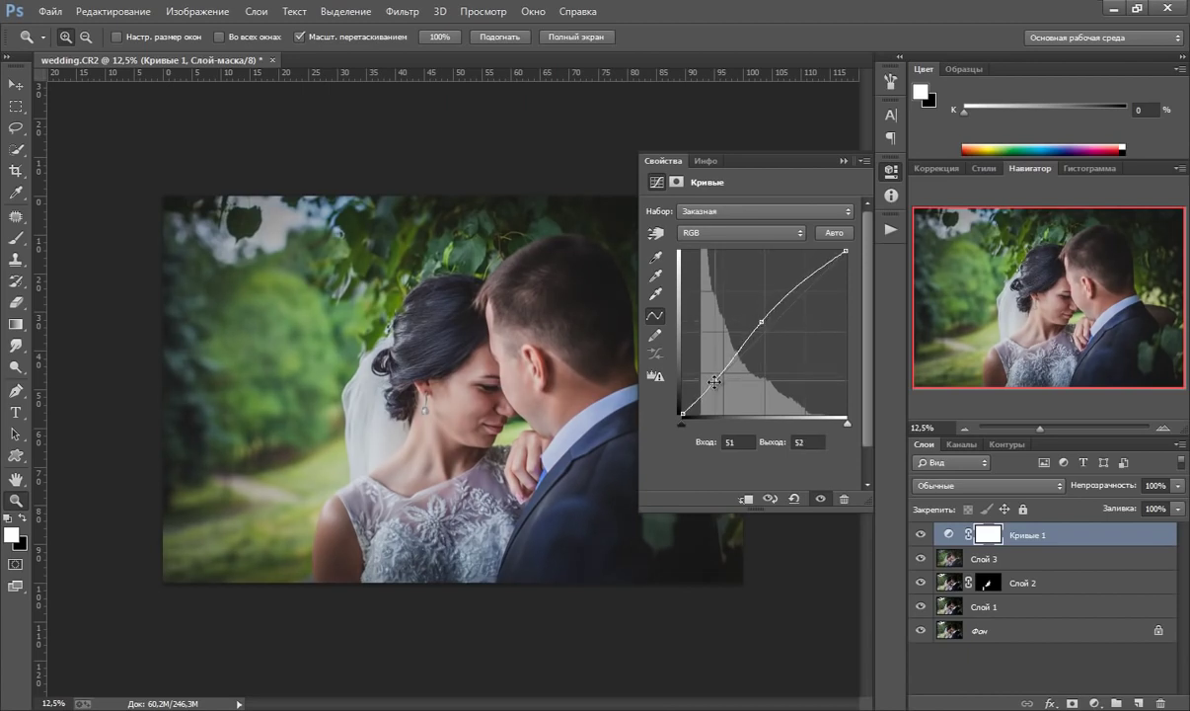
key(Down)
click(842, 160)
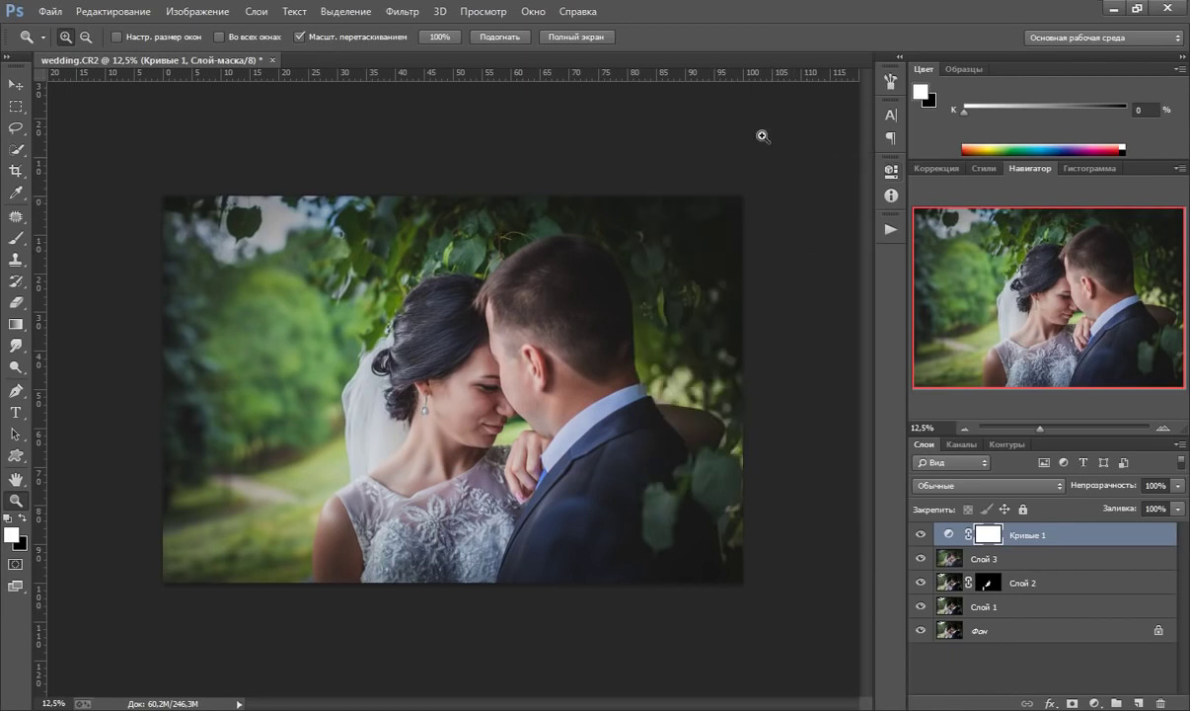
- Add a second Curves layer, Кривые 2, with its midpoint raised to brighten
click(1094, 702)
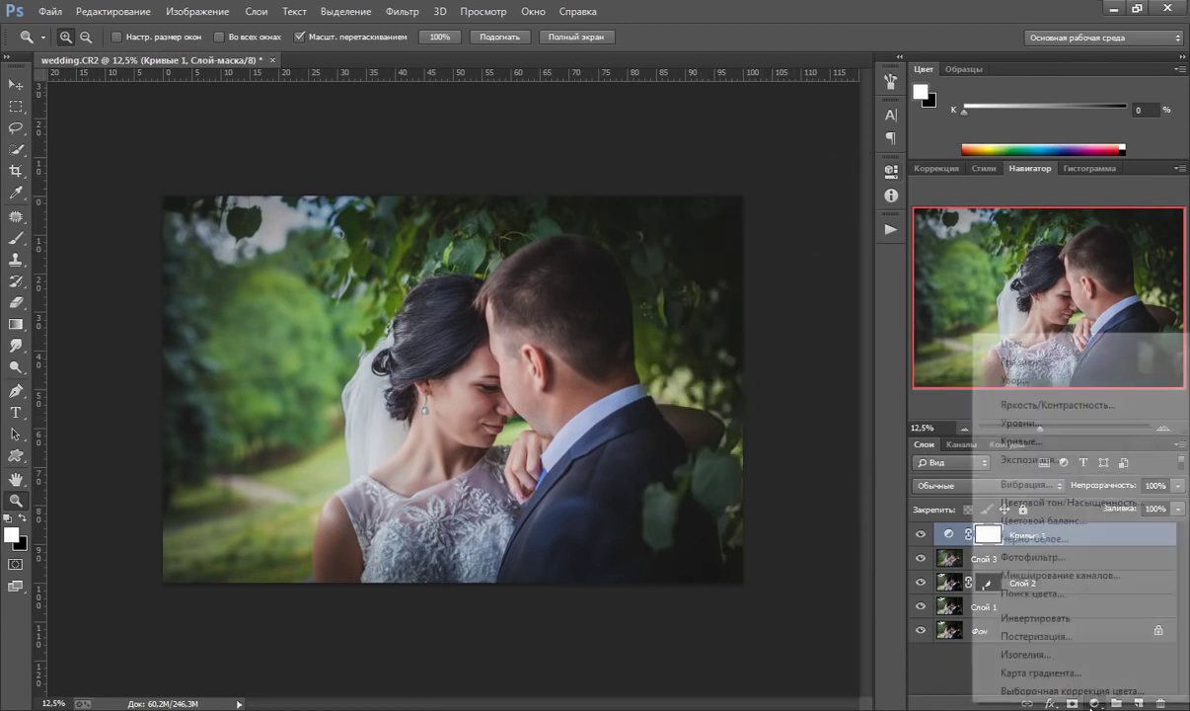
click(1022, 442)
drag(725, 371, 750, 337)
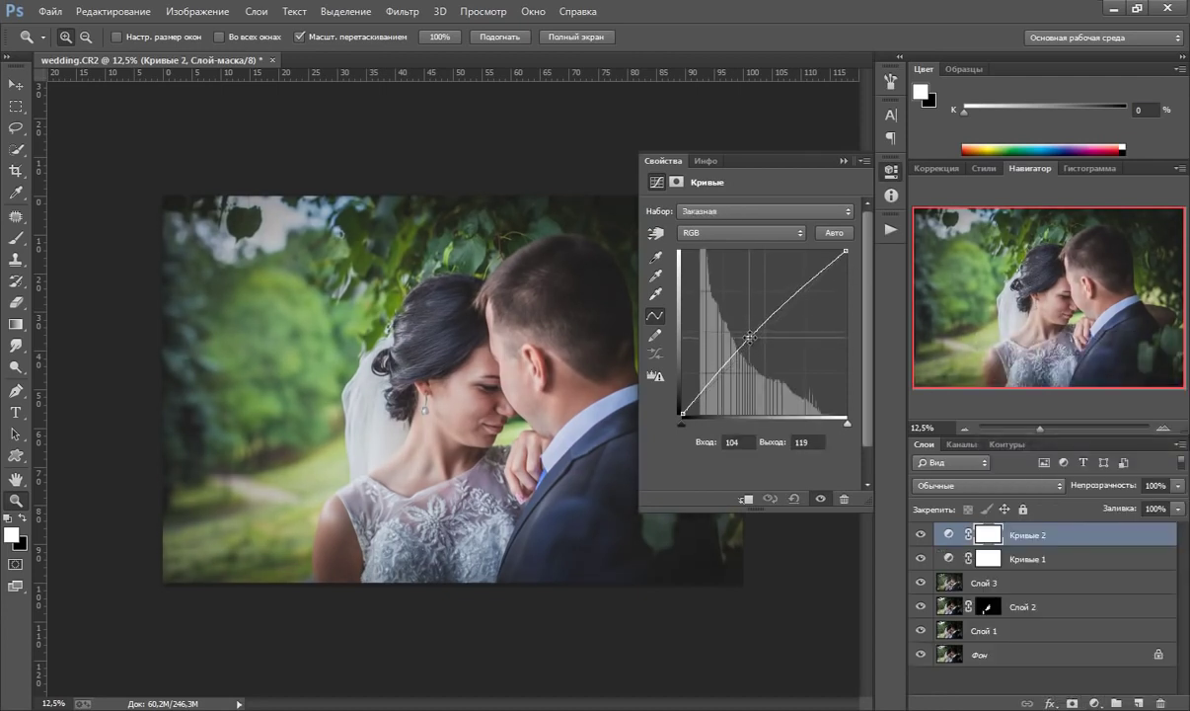
drag(750, 338, 752, 333)
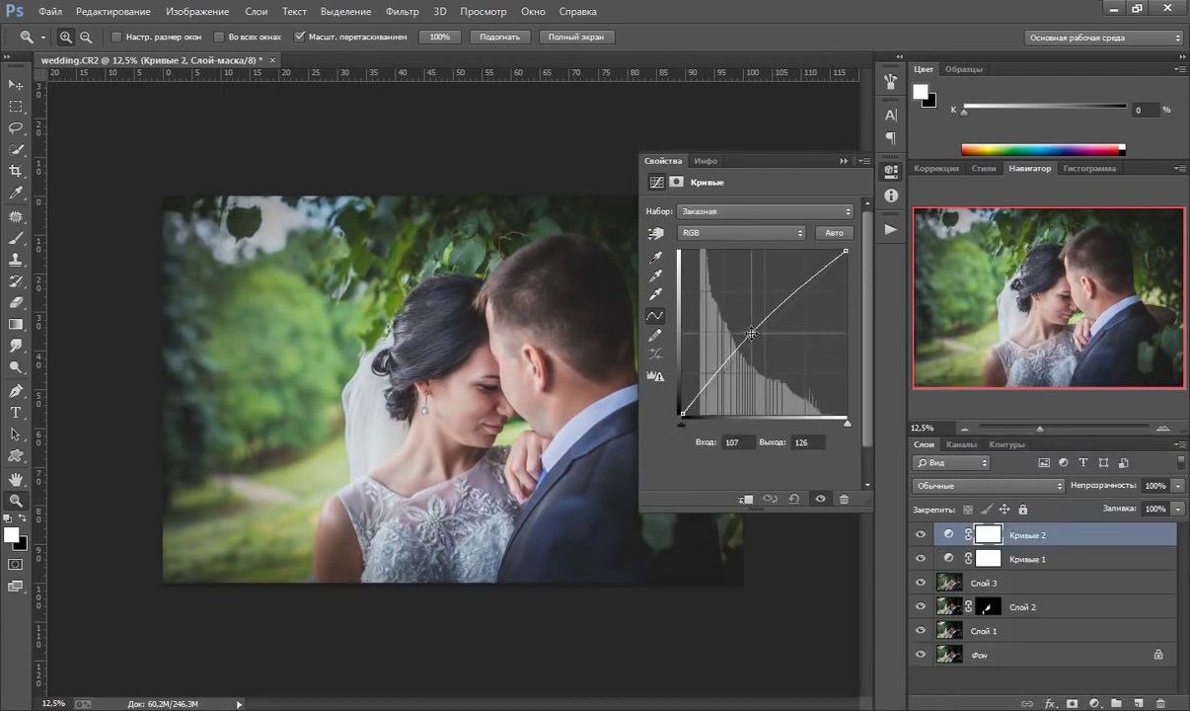
click(842, 162)
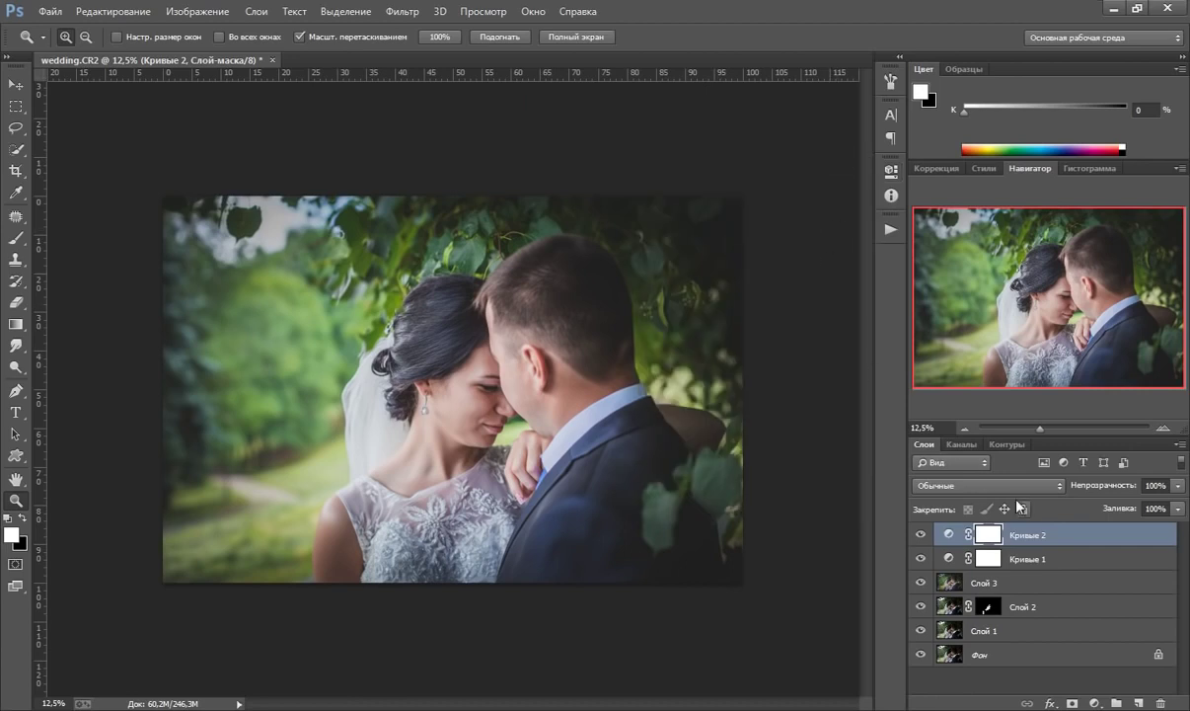
- Fill the Кривые 2 mask with black and switch to the Brush tool
key(x)
key(alt+BackSpace)
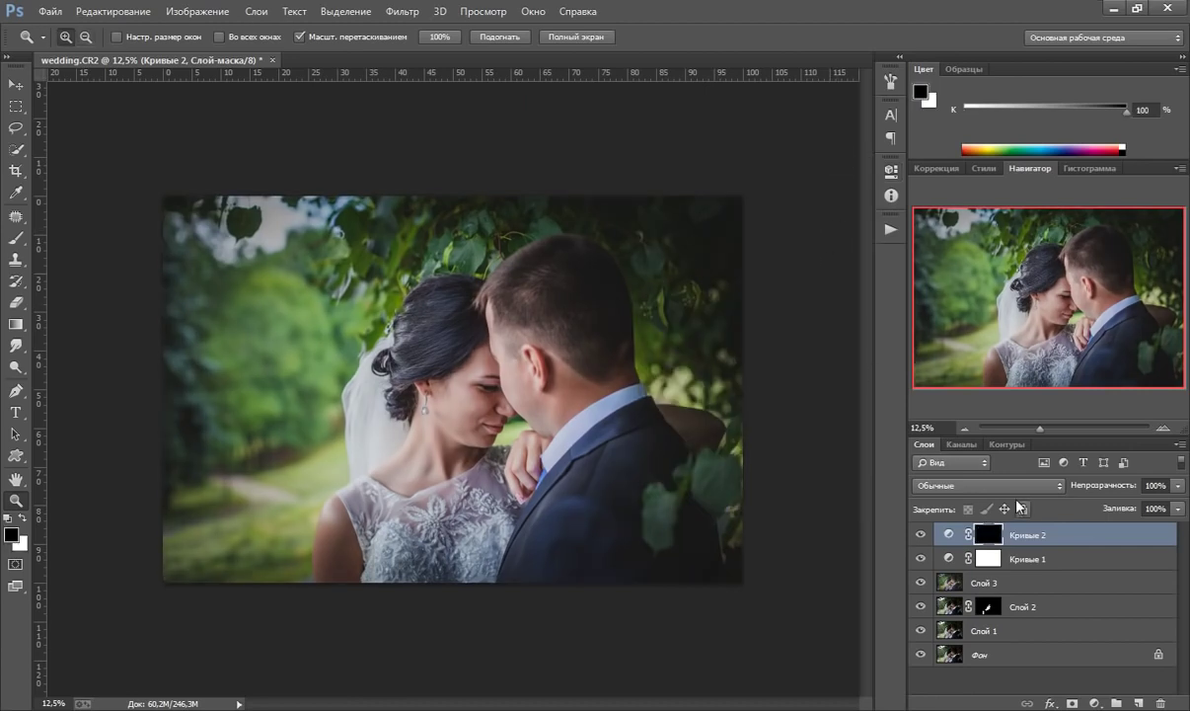
click(16, 238)
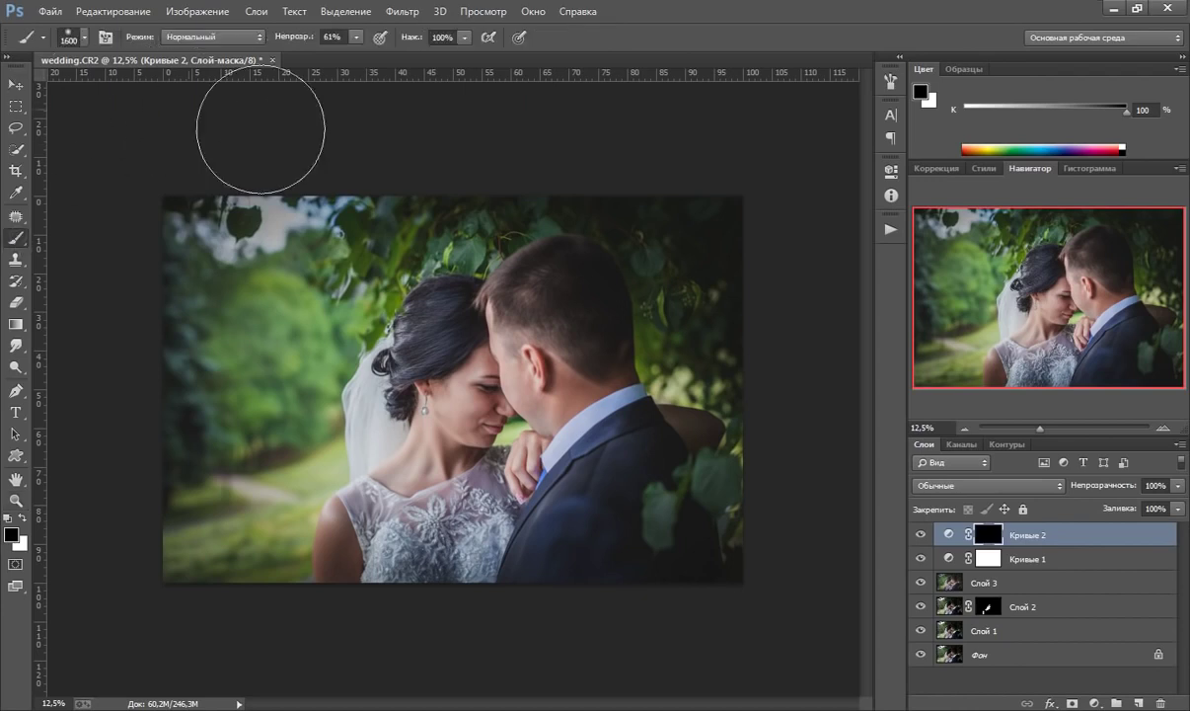
click(83, 37)
click(590, 37)
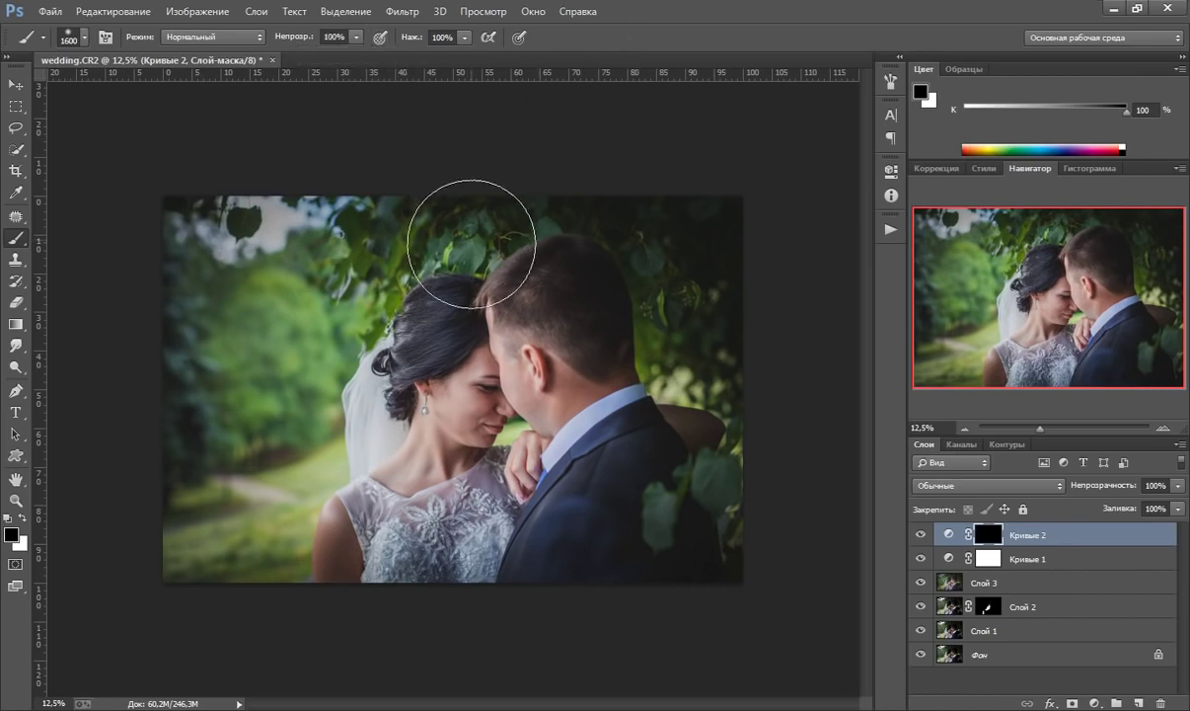
- Paint white with a 2000-pixel brush over the couple's faces, then compare before/after
key(x)
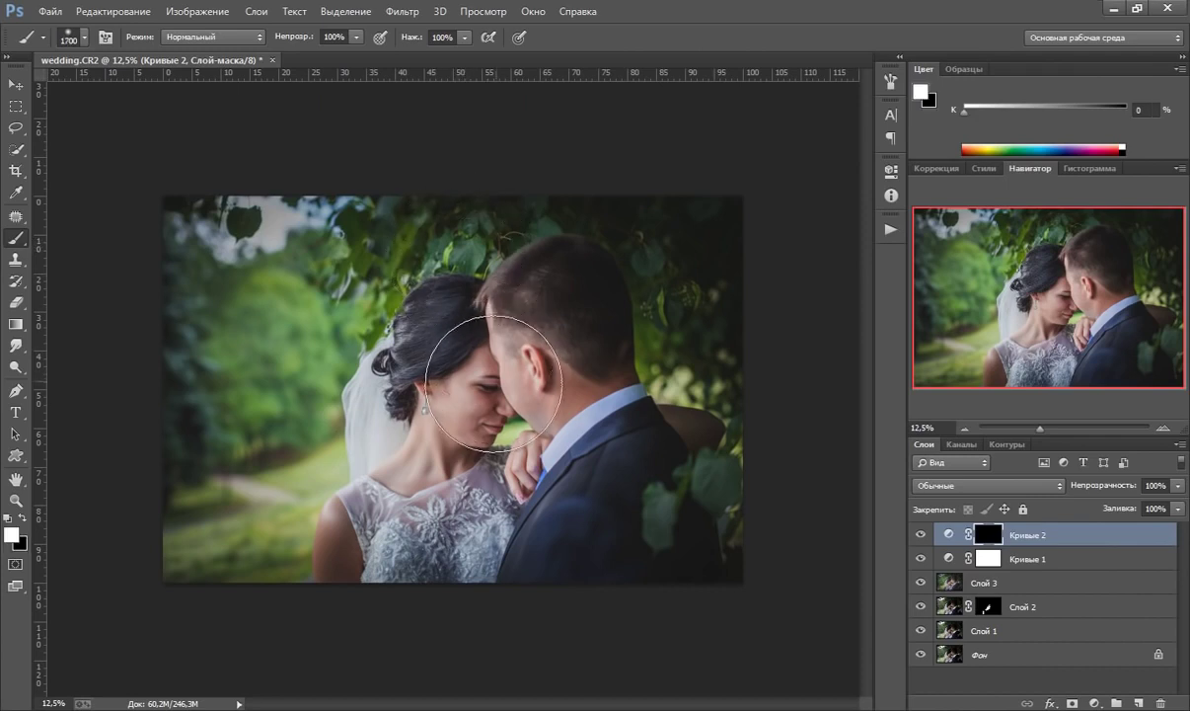
key(bracketright)
key(bracketright)
key(bracketright)
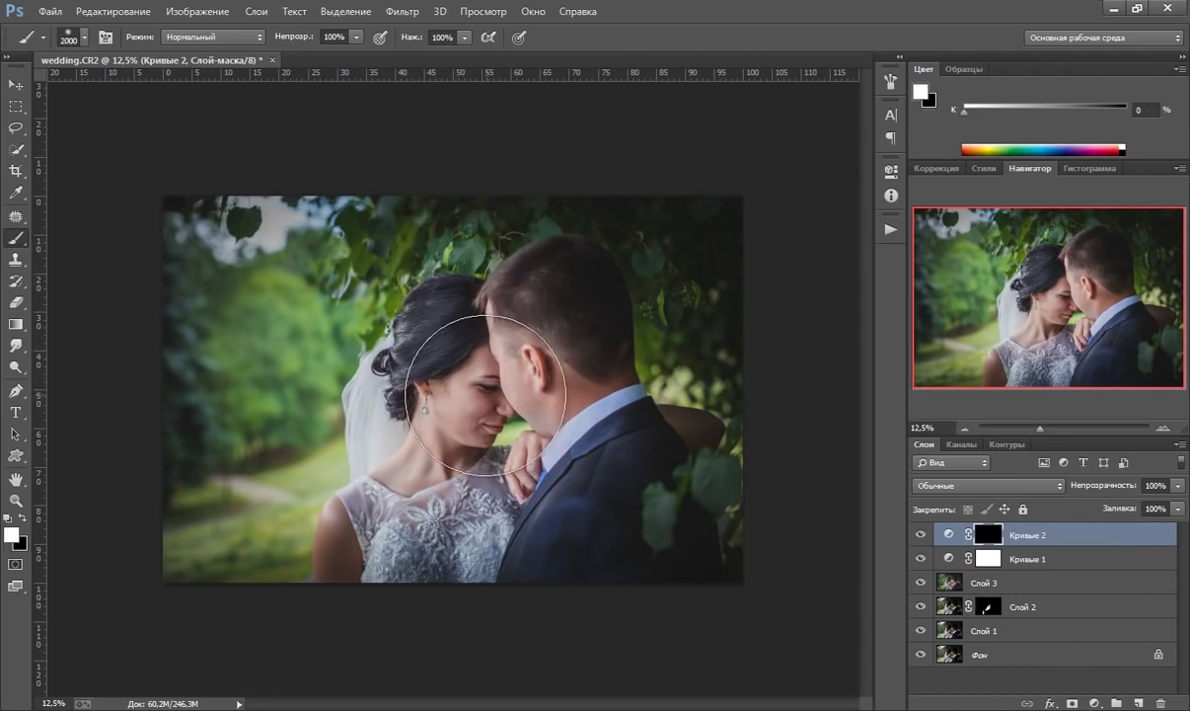
drag(460, 380, 491, 413)
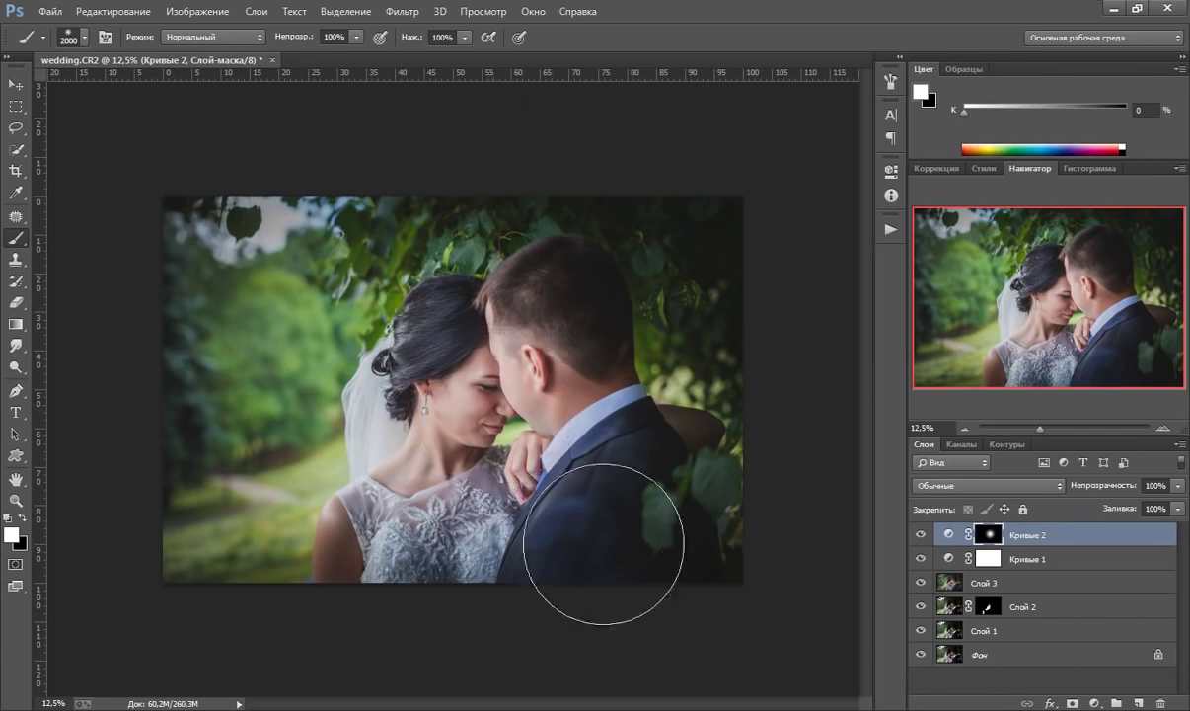
click(922, 534)
click(922, 534)
click(921, 534)
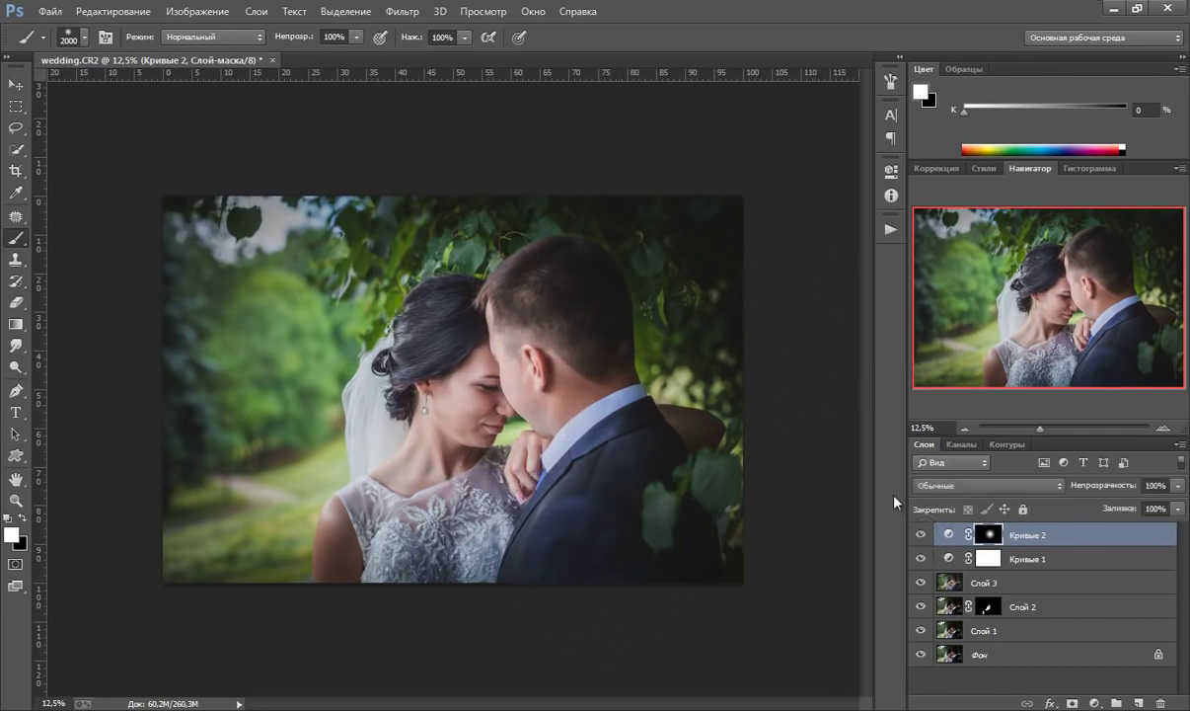
- Add a Brightness/Contrast layer, Яркость/Контрастность 1, with Contrast 11
click(1095, 702)
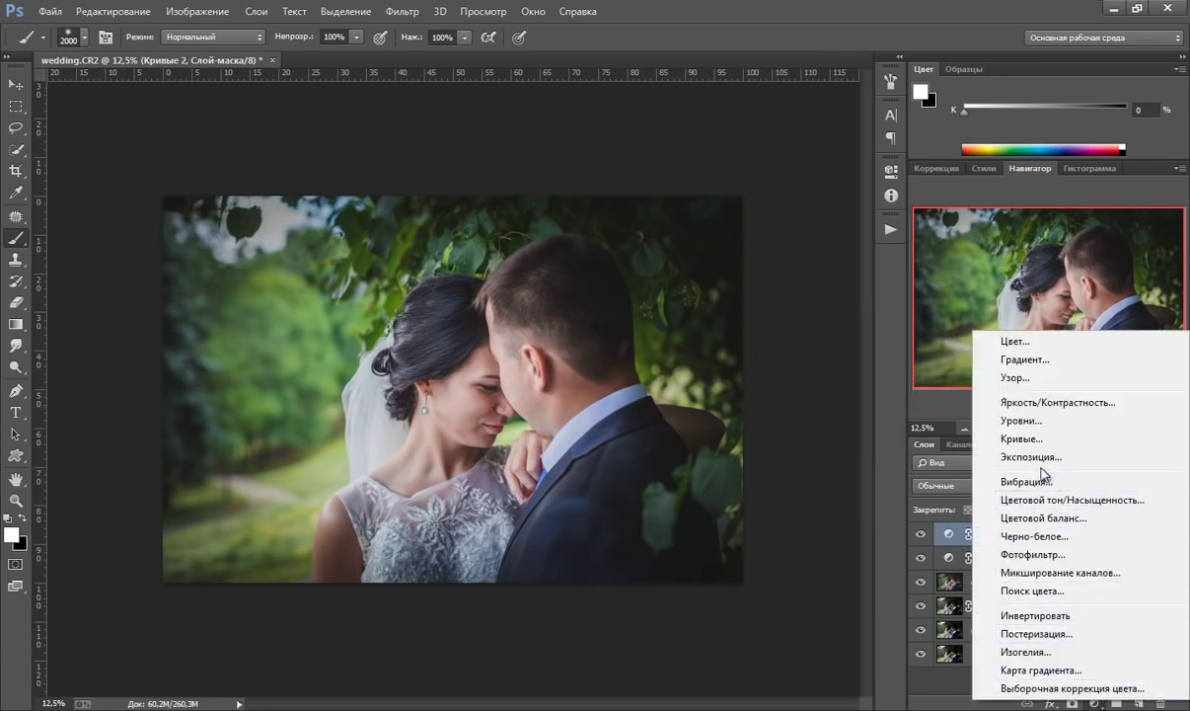
click(1019, 405)
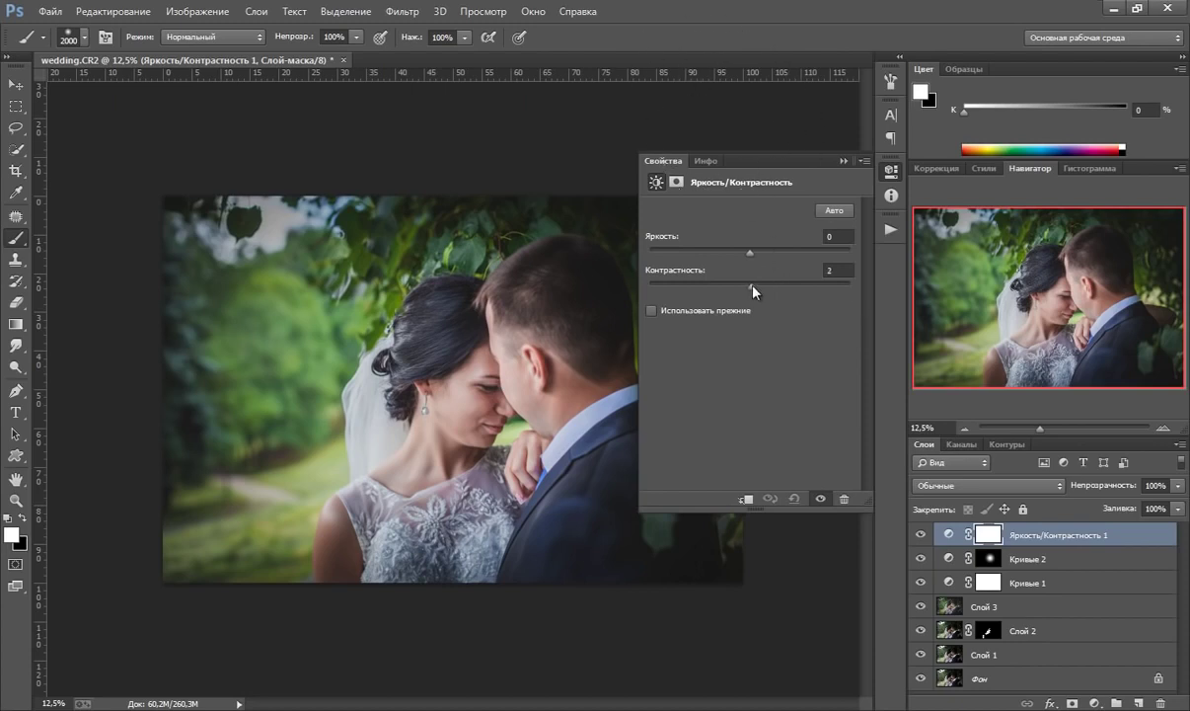
drag(753, 289, 761, 290)
click(844, 160)
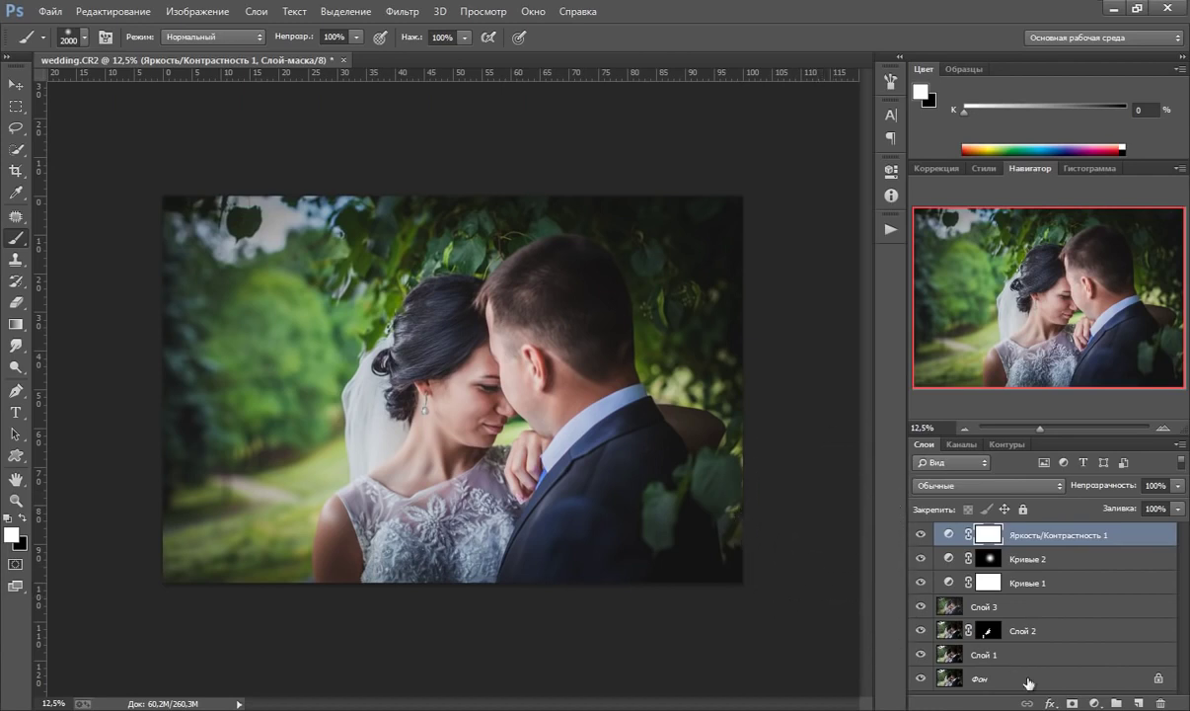
- Add a Vibrance layer, Вибрация 1, at +10 and toggle it to compare
click(1094, 703)
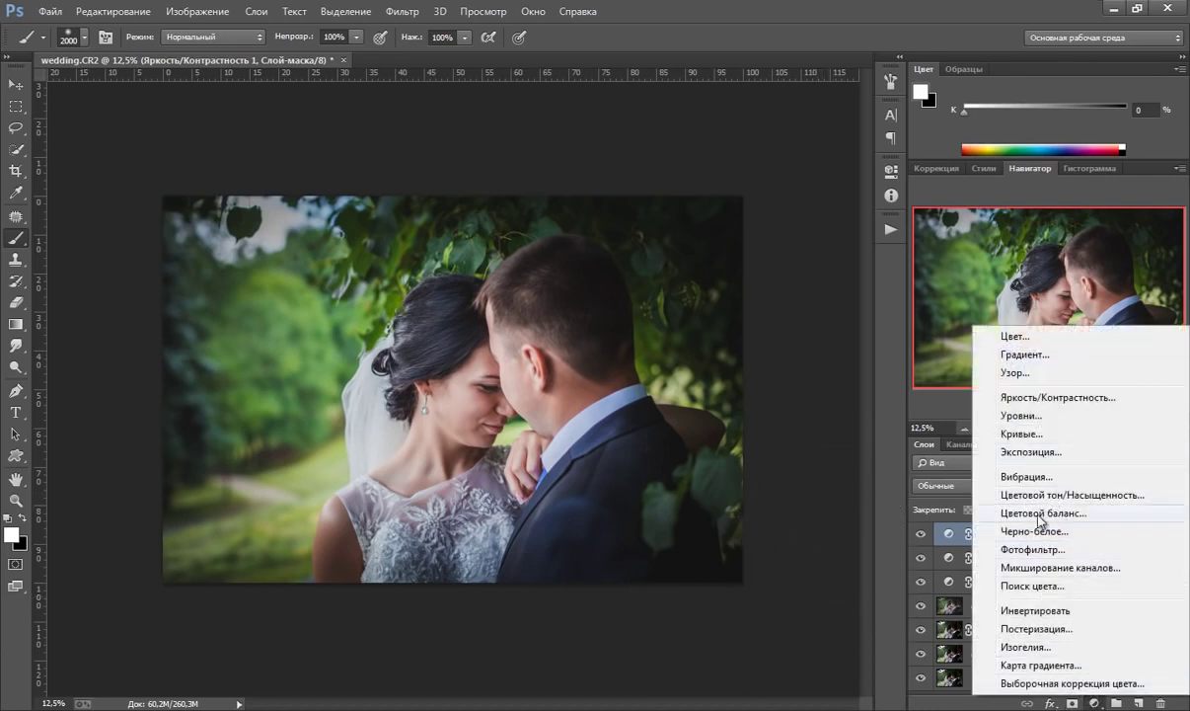
click(1026, 477)
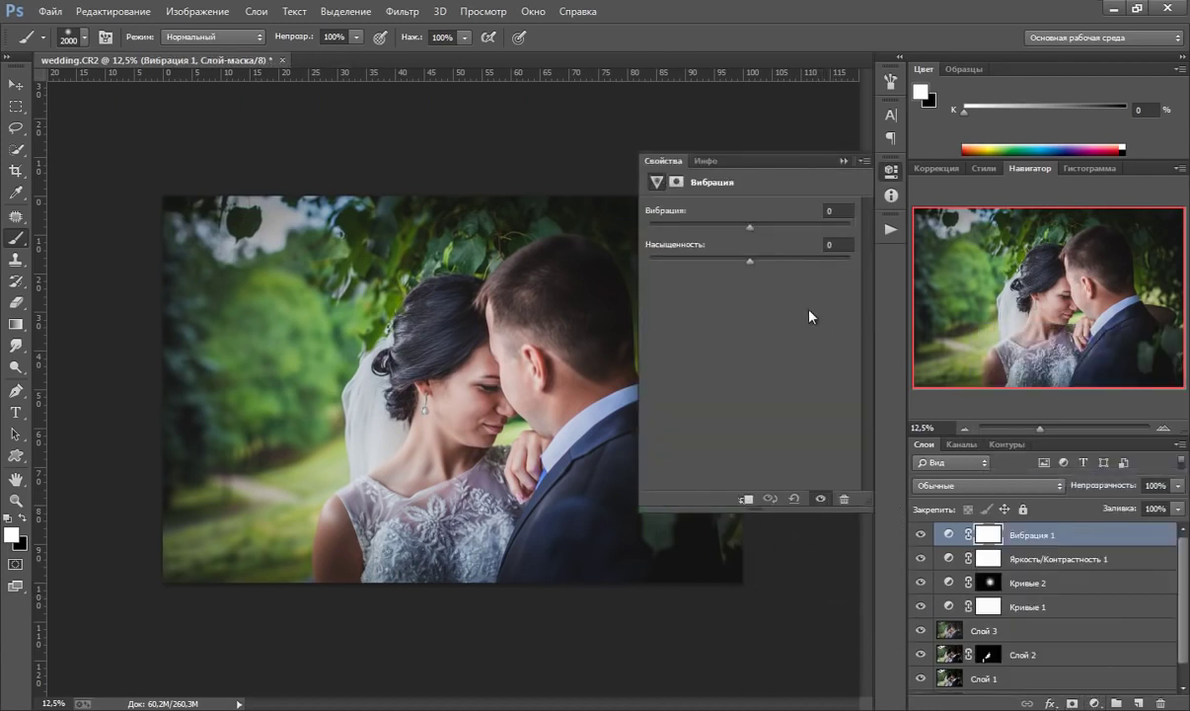
drag(750, 226, 759, 226)
click(844, 162)
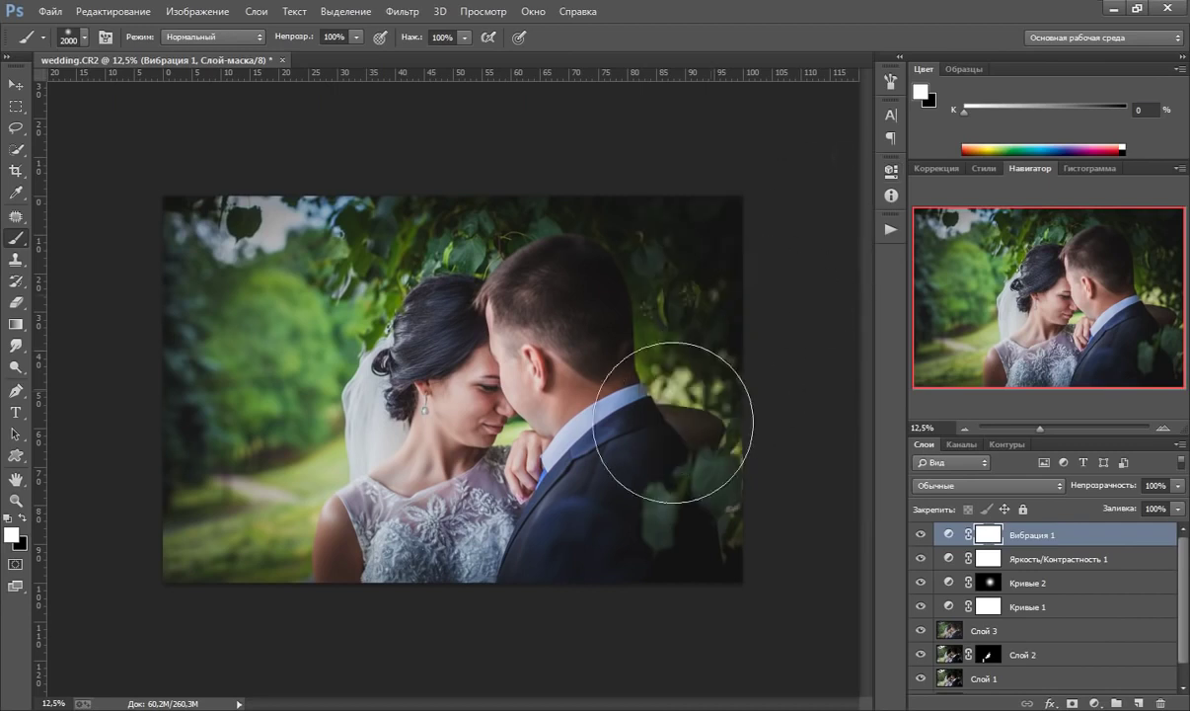
click(920, 534)
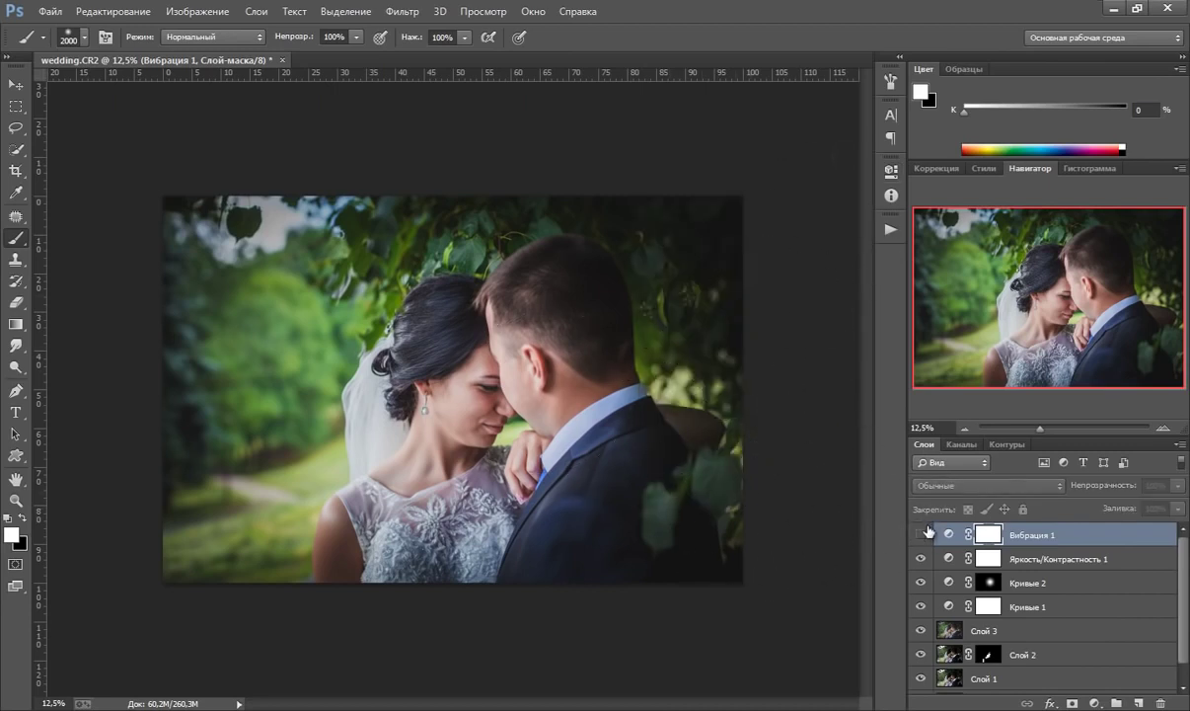
click(922, 534)
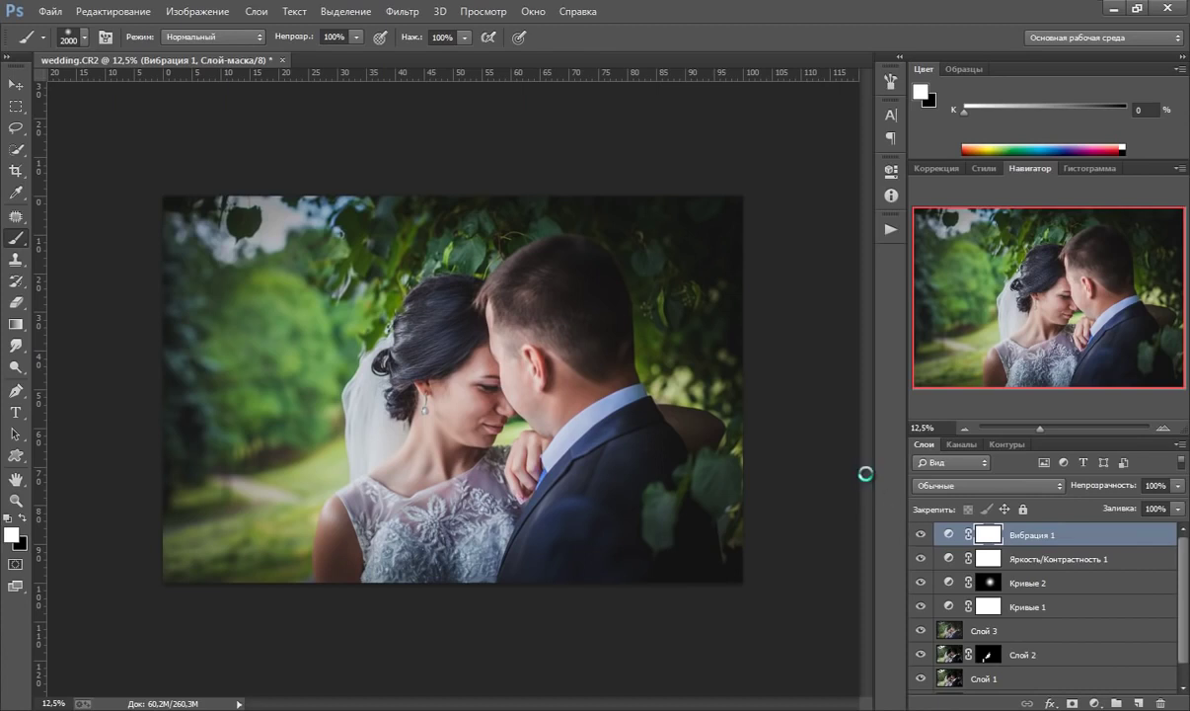
- Sharpen Слой 4 with Unsharp Mask at Effect 120, Radius 2.2 pixels, Threshold 0
click(400, 20)
mouse_move(439, 320)
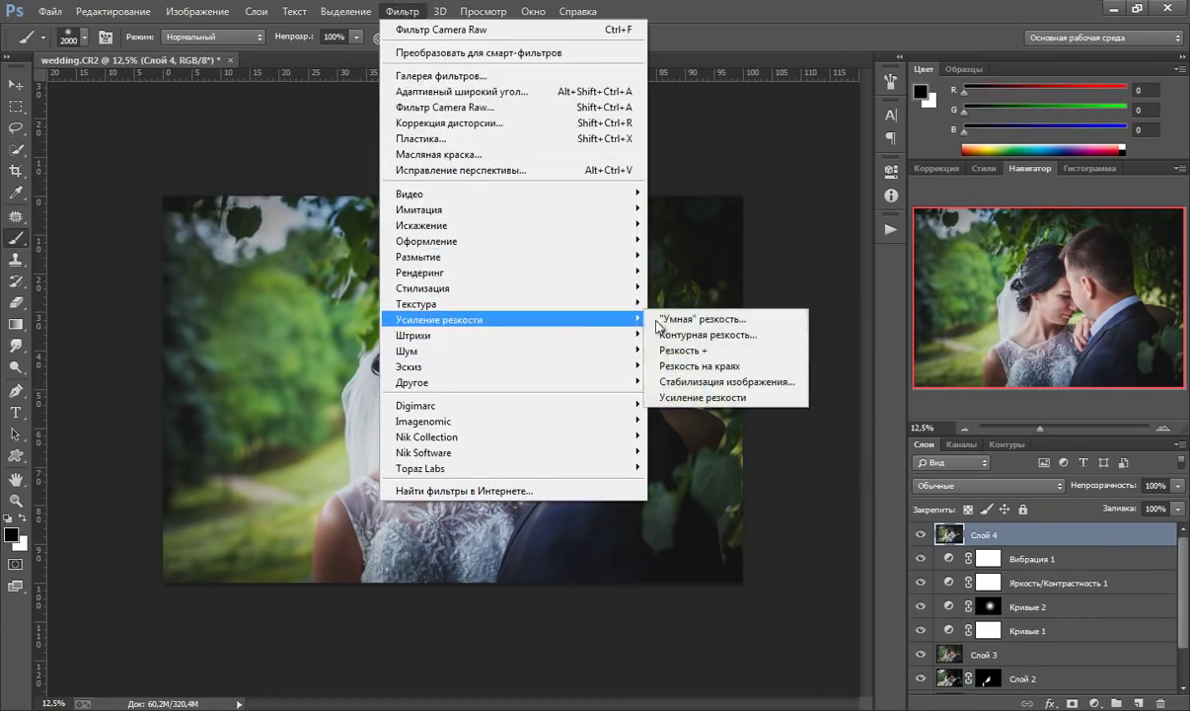
click(697, 337)
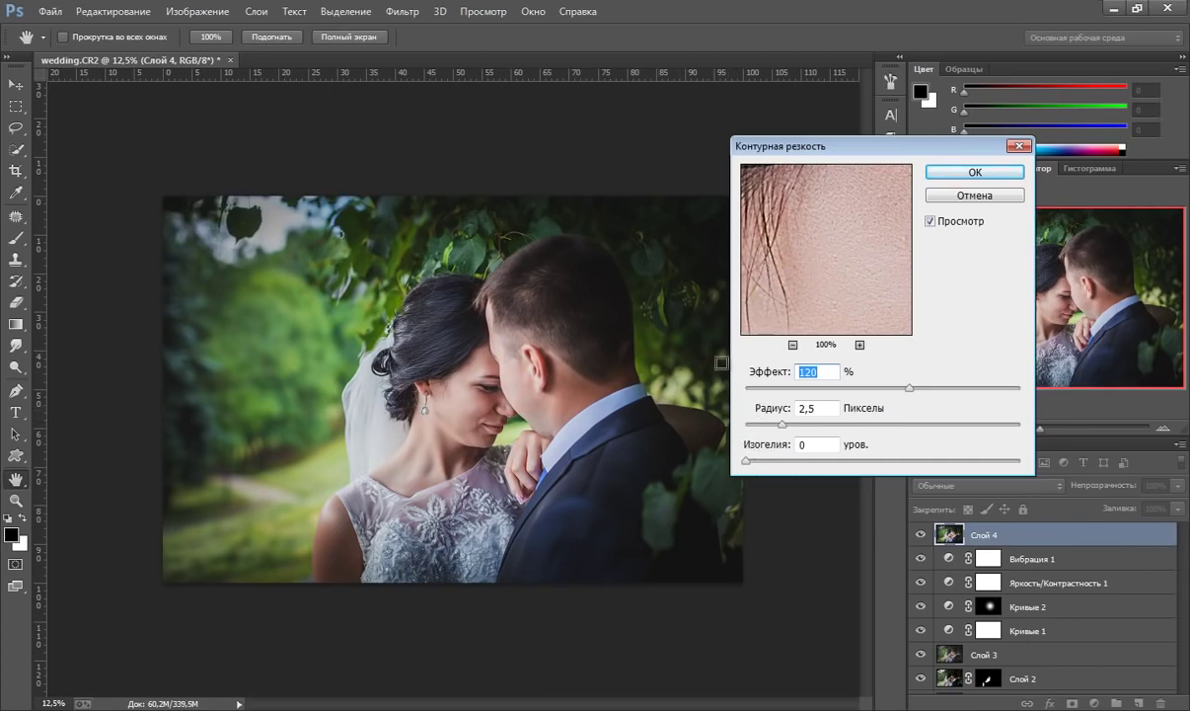
drag(909, 391, 907, 391)
drag(907, 391, 910, 390)
drag(782, 424, 800, 426)
drag(779, 426, 777, 425)
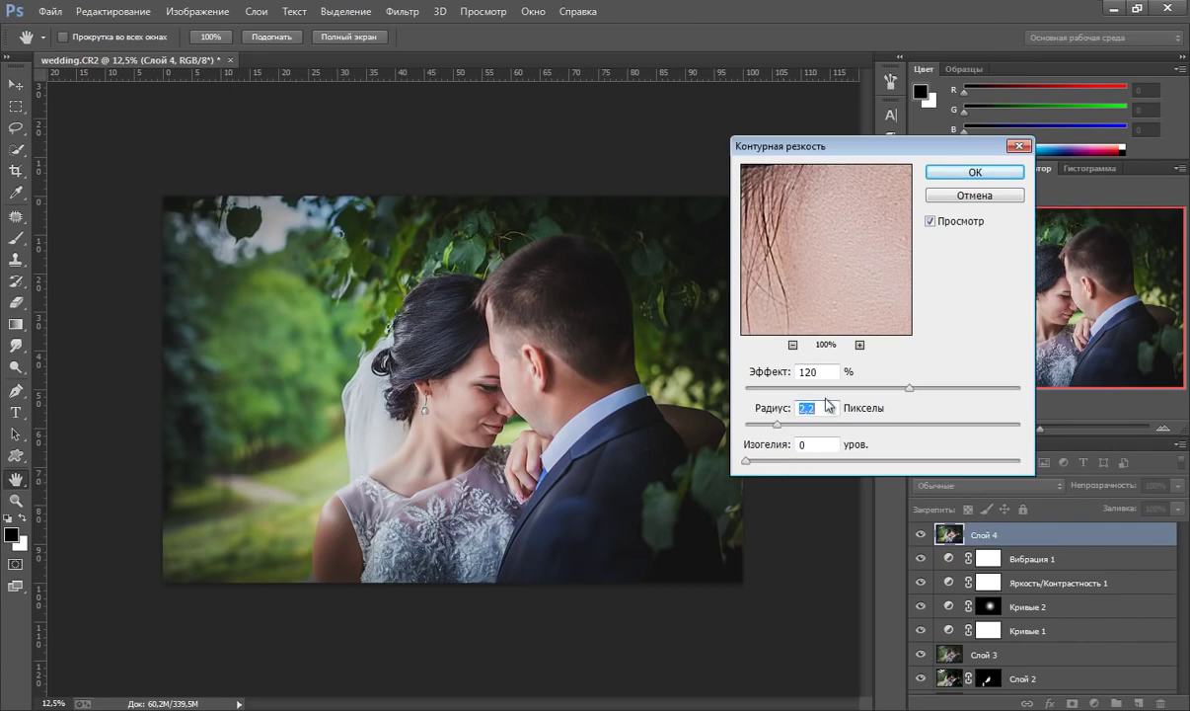
click(948, 174)
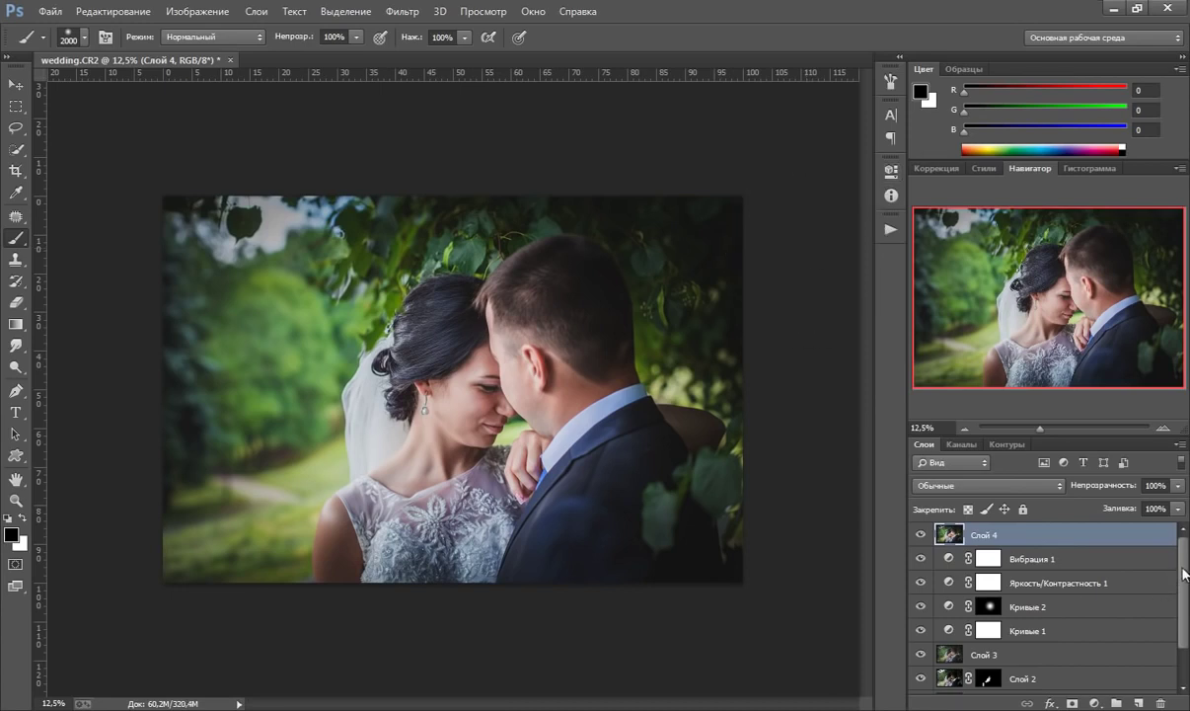
- Group all layers above Фон into Группа 1 and toggle it for a before/after comparison
scroll(1184, 605, down, 2)
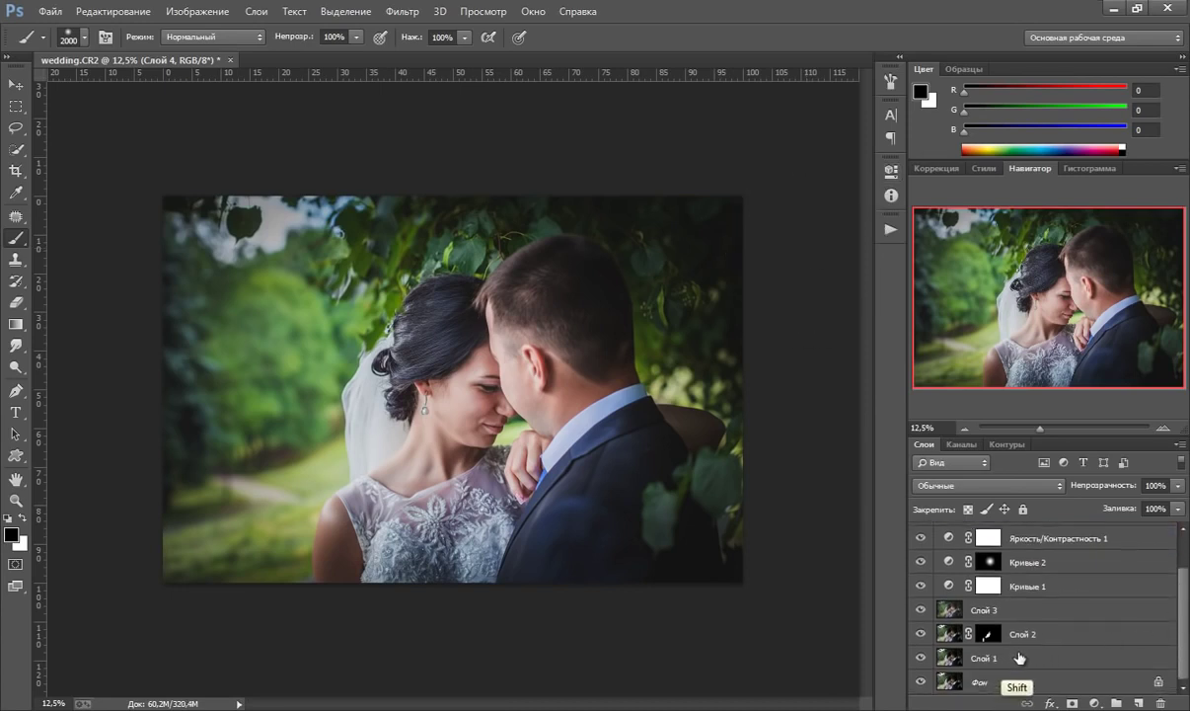
shift+click(956, 657)
key(ctrl+g)
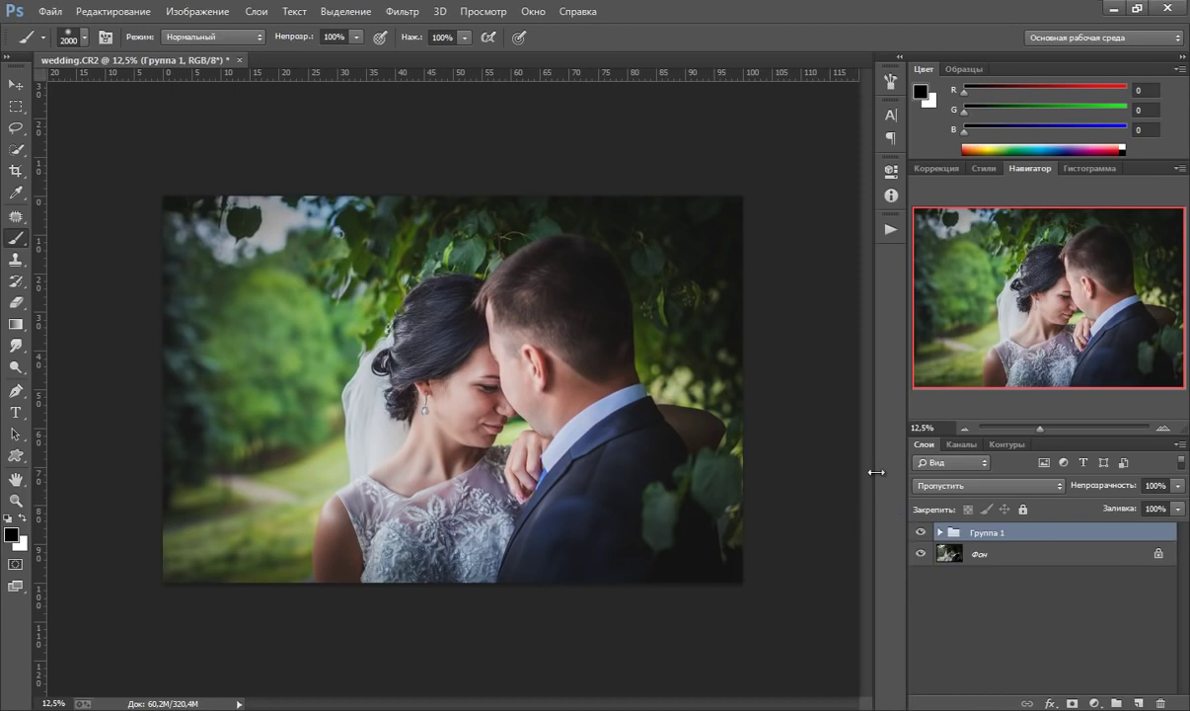
click(921, 532)
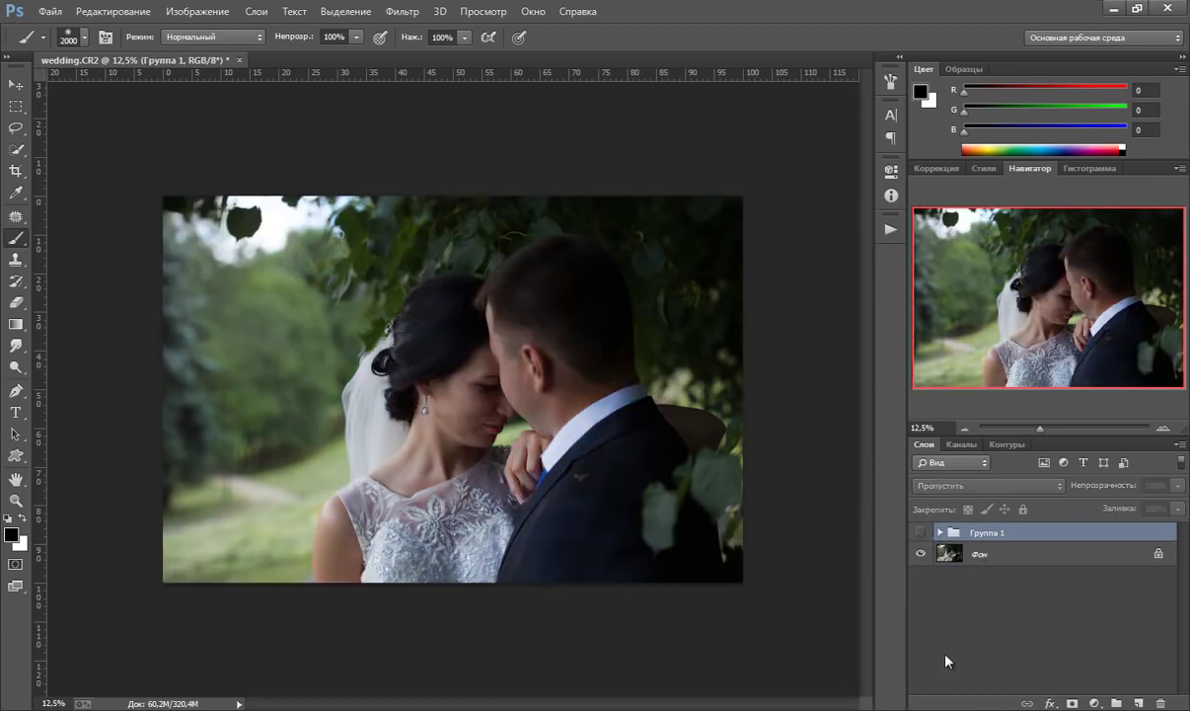
click(921, 532)
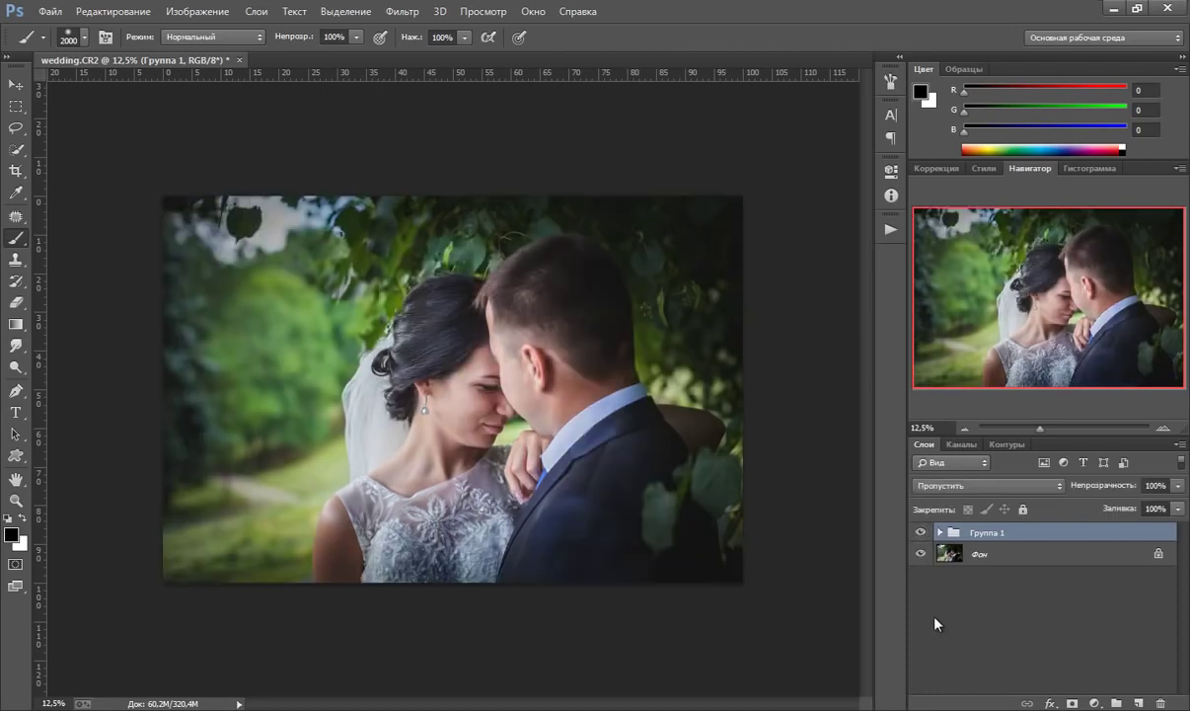